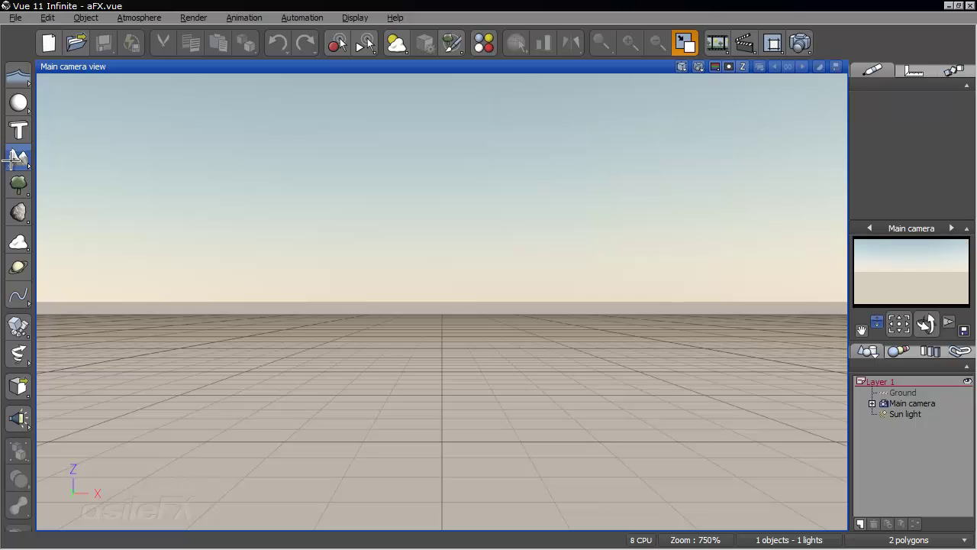
# Add a procedural terrain and give it the Grey Rock material from the Rocks collection
pyautogui.click(18, 156)
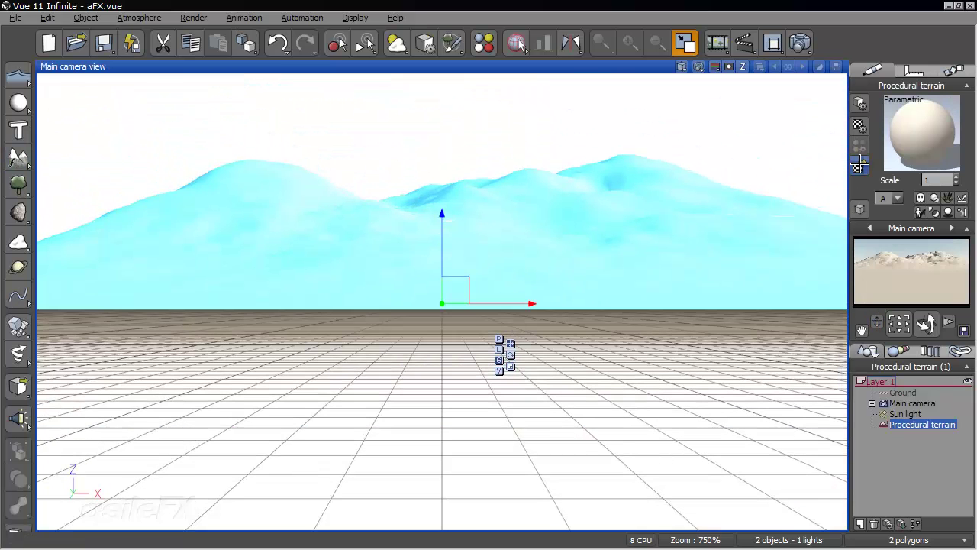
pyautogui.click(859, 165)
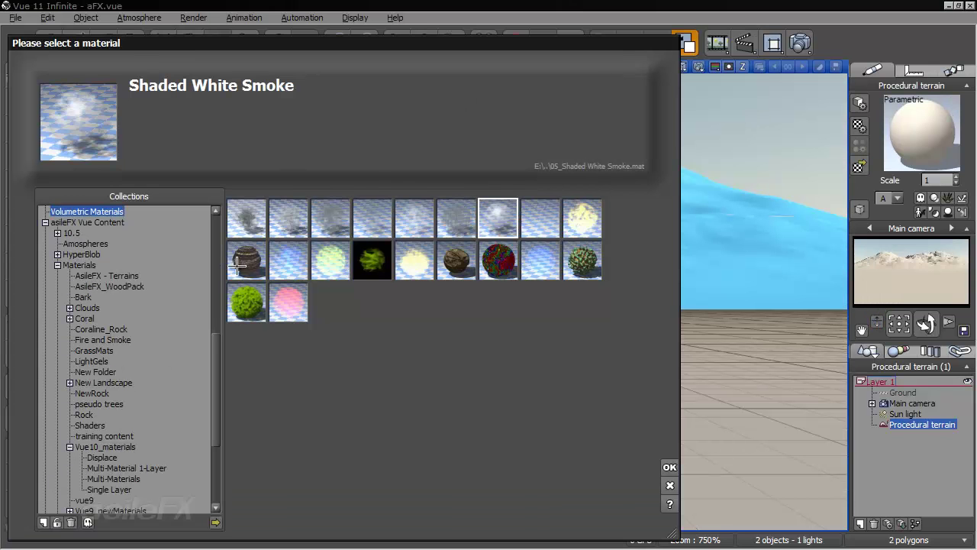
pyautogui.moveTo(216, 339); pyautogui.dragTo(215, 222)
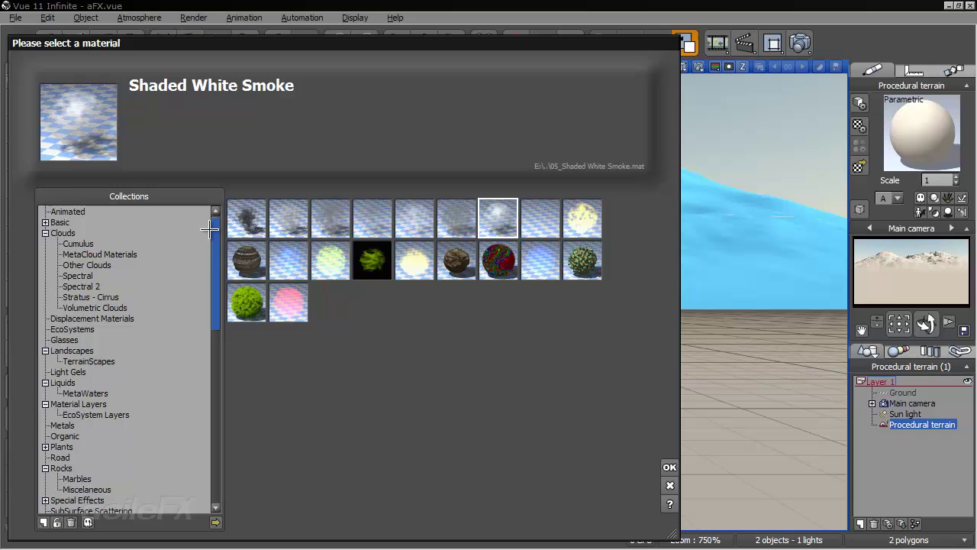
pyautogui.click(71, 350)
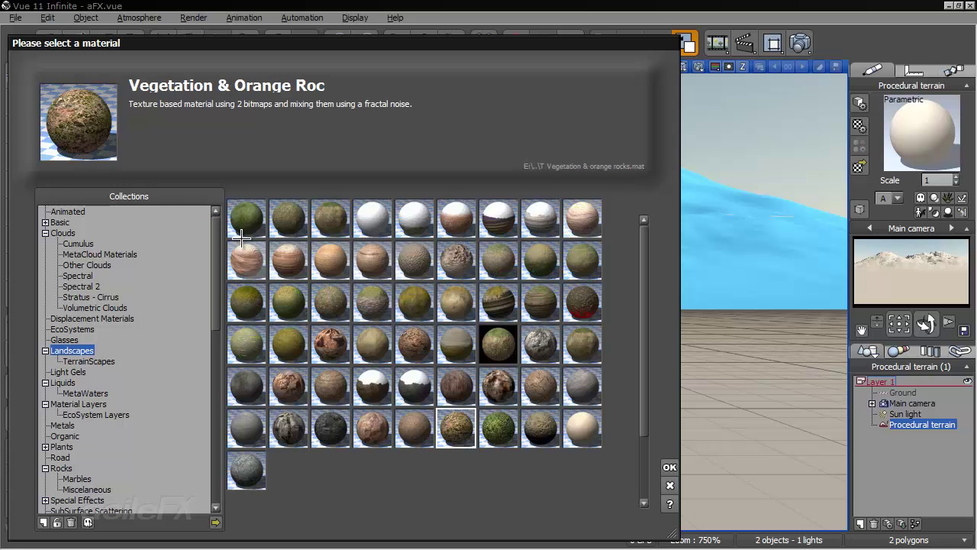
pyautogui.click(61, 469)
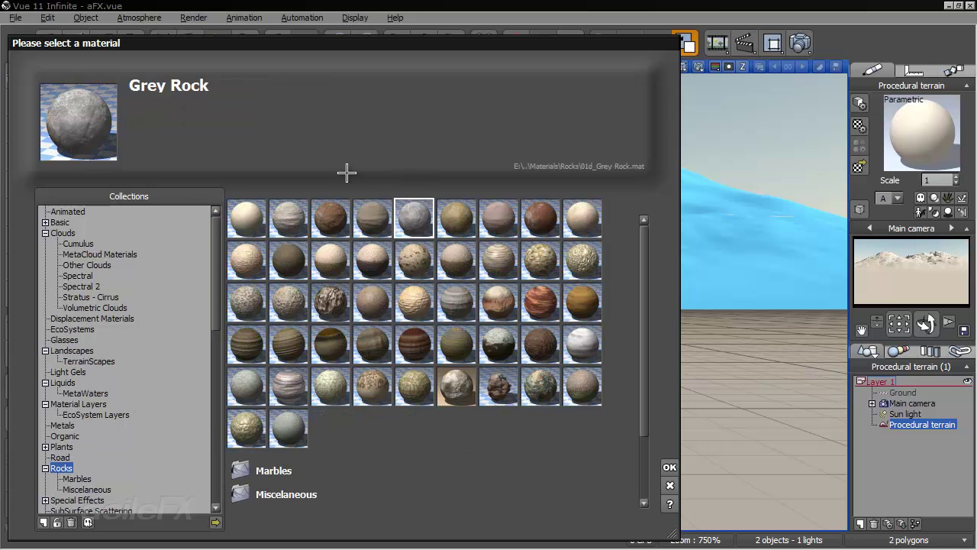
pyautogui.click(669, 467)
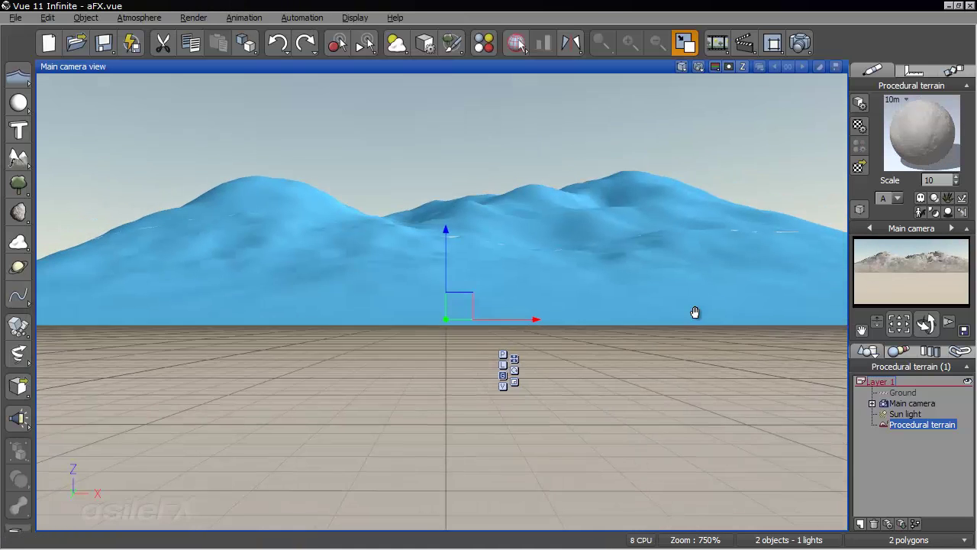
# Open the terrain for editing and compare its preview with the texture display on and off from several angles
pyautogui.scroll(2, 624, 374)
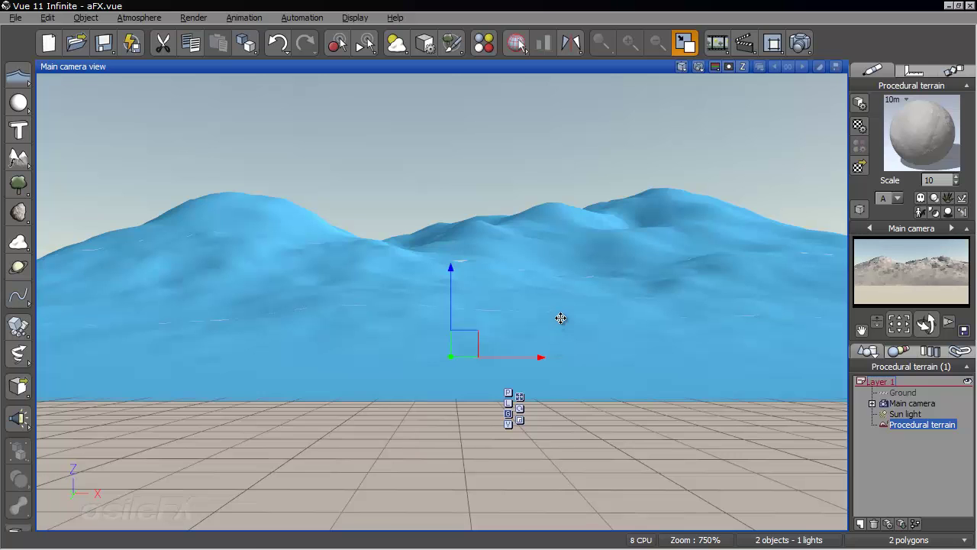
pyautogui.doubleClick(560, 318)
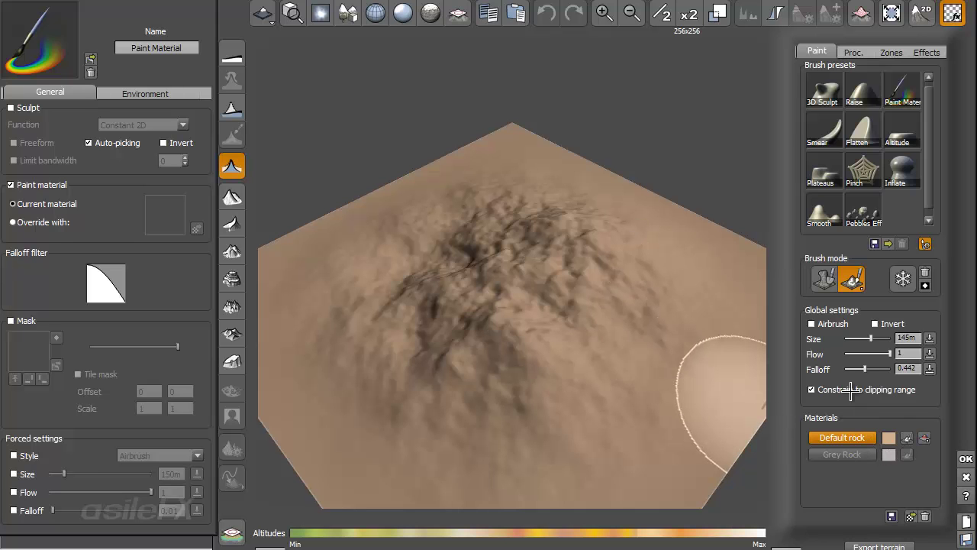
pyautogui.moveTo(556, 200); pyautogui.dragTo(706, 204, button='right')
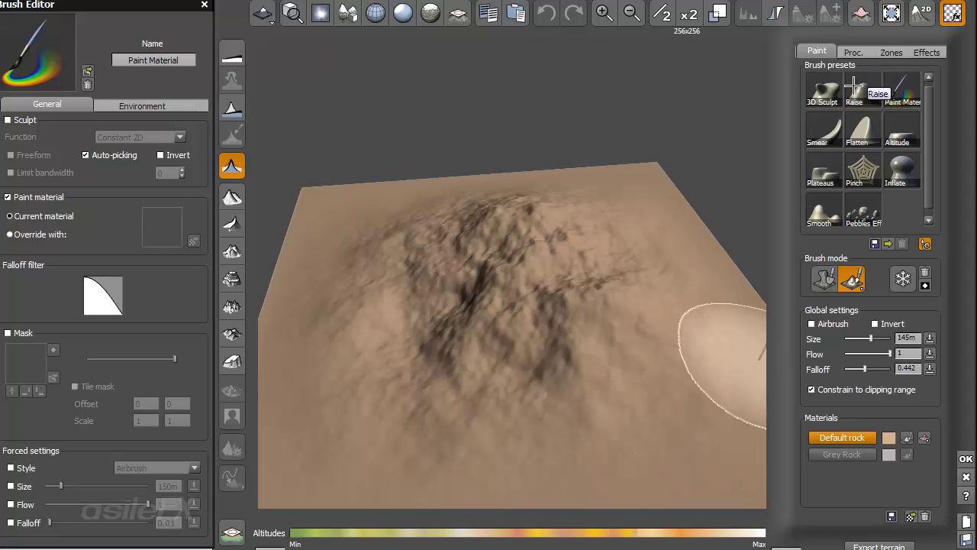
pyautogui.click(950, 11)
pyautogui.moveTo(519, 250); pyautogui.dragTo(611, 259, button='right')
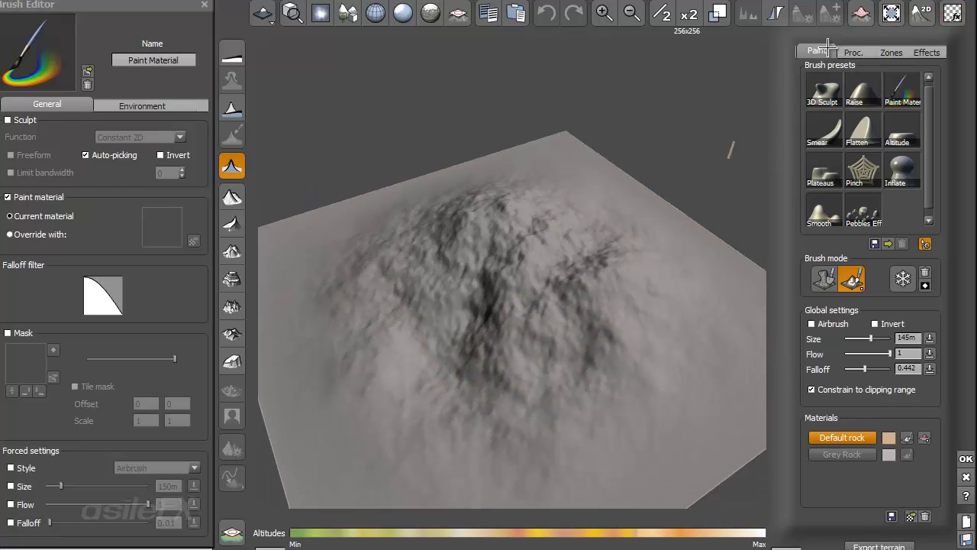
pyautogui.click(952, 13)
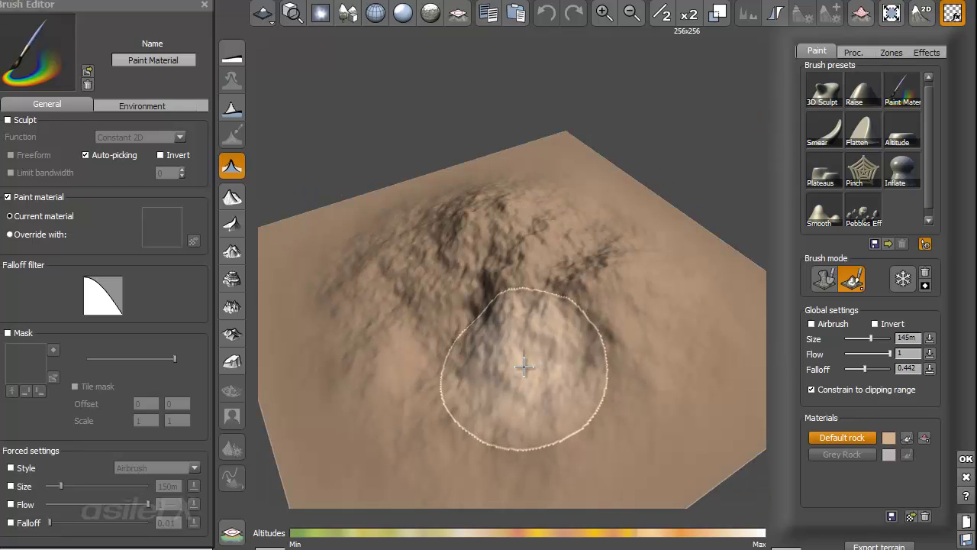
pyautogui.moveTo(562, 343)
pyautogui.mouseDown(button='right')
pyautogui.moveTo(443, 328)
pyautogui.moveTo(471, 349)
pyautogui.mouseUp(button='right')
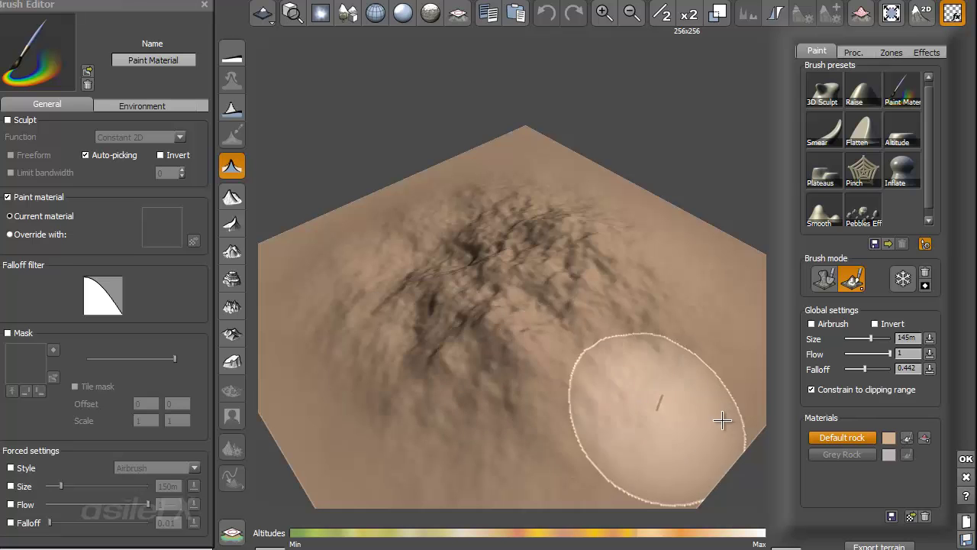
pyautogui.moveTo(604, 409)
pyautogui.mouseDown(button='right')
pyautogui.moveTo(796, 388)
pyautogui.moveTo(780, 391)
pyautogui.mouseUp(button='right')
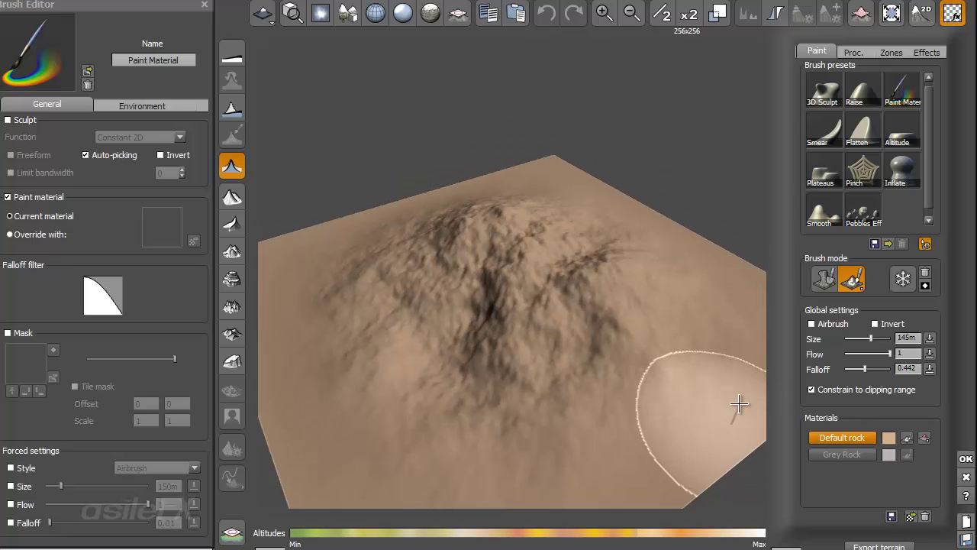
pyautogui.click(966, 456)
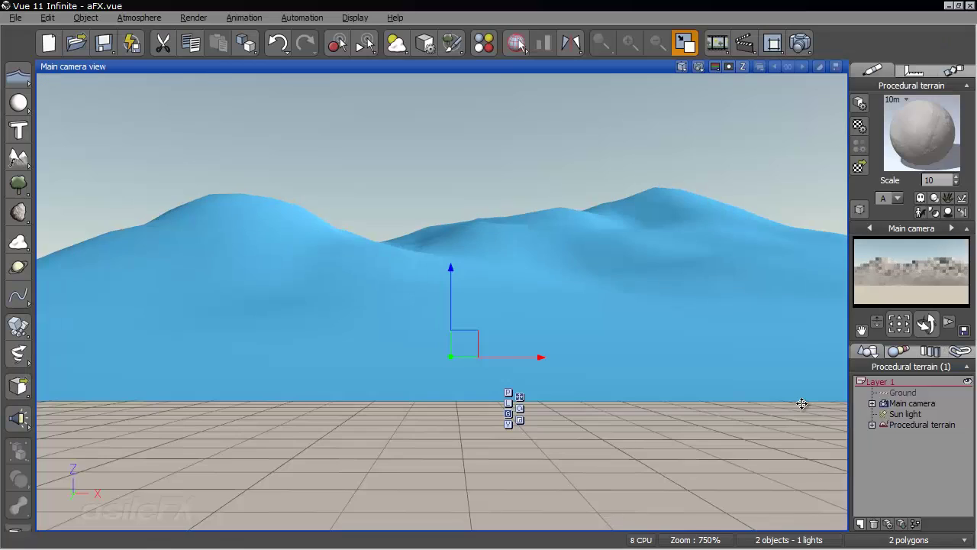
# Reopen the procedural terrain for editing and delete its Default rock material layer
pyautogui.moveTo(596, 306); pyautogui.dragTo(568, 349, button='right')
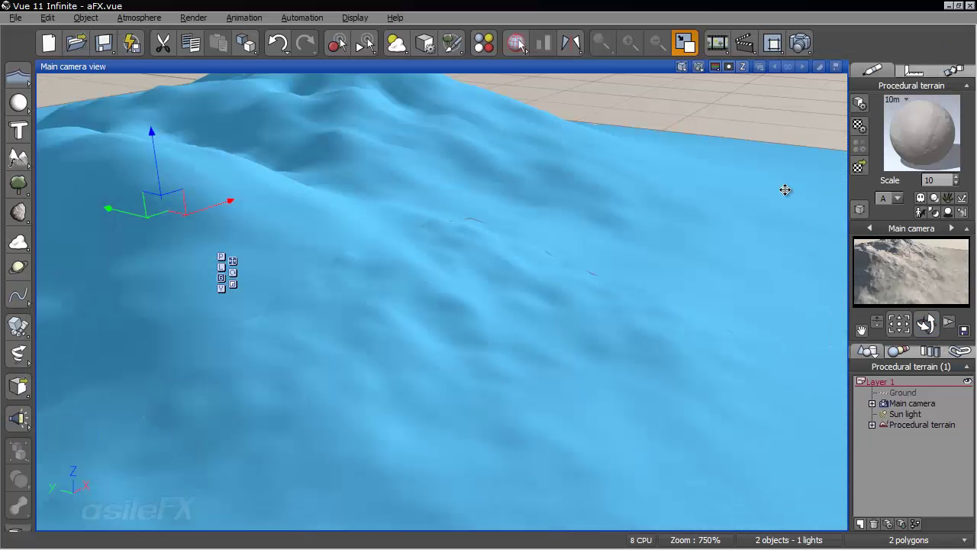
pyautogui.rightClick(427, 232)
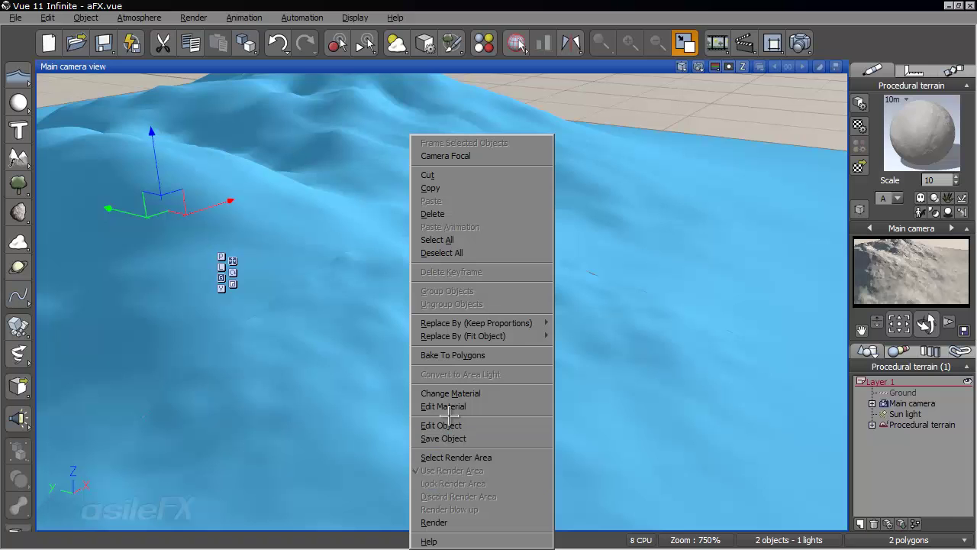
pyautogui.click(446, 421)
pyautogui.moveTo(549, 322)
pyautogui.mouseDown(button='right')
pyautogui.moveTo(488, 320)
pyautogui.moveTo(463, 287)
pyautogui.mouseUp(button='right')
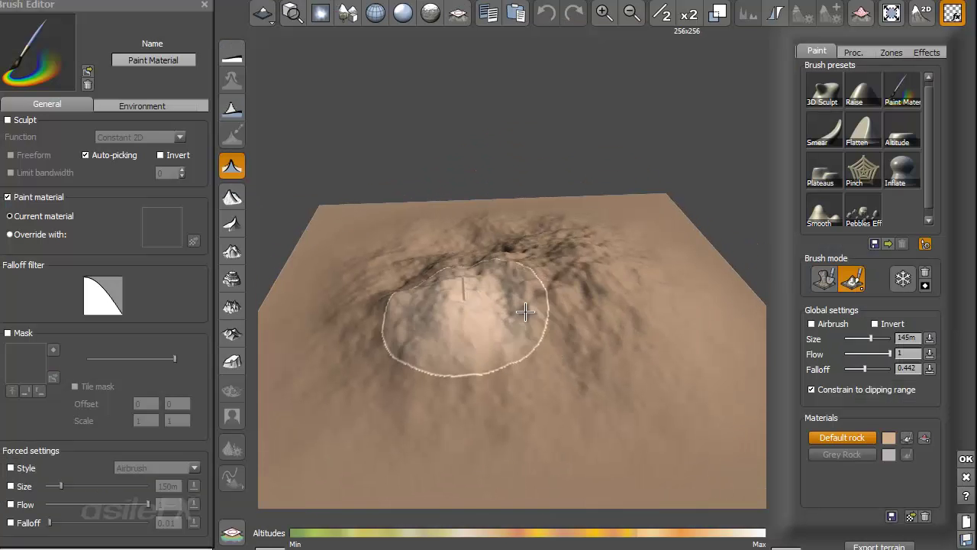
pyautogui.click(848, 102)
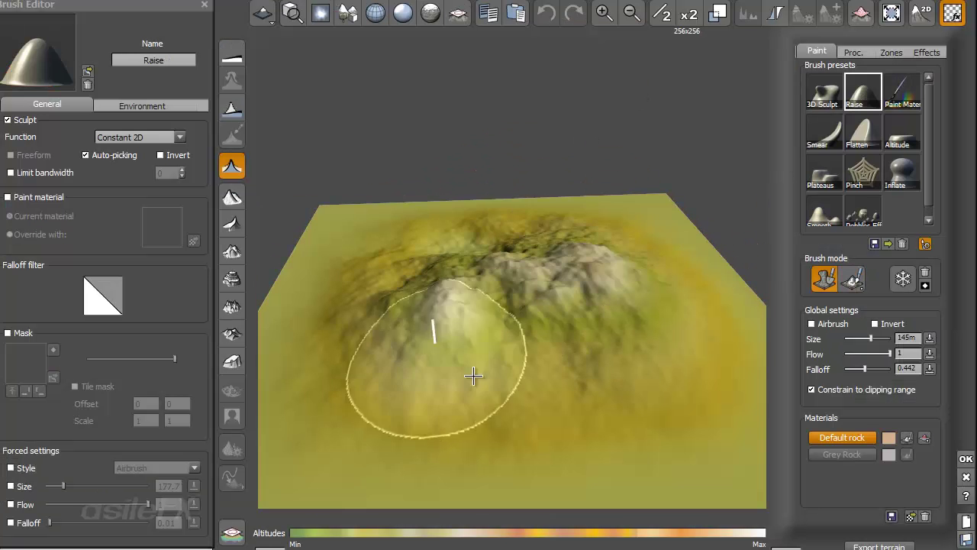
pyautogui.click(926, 516)
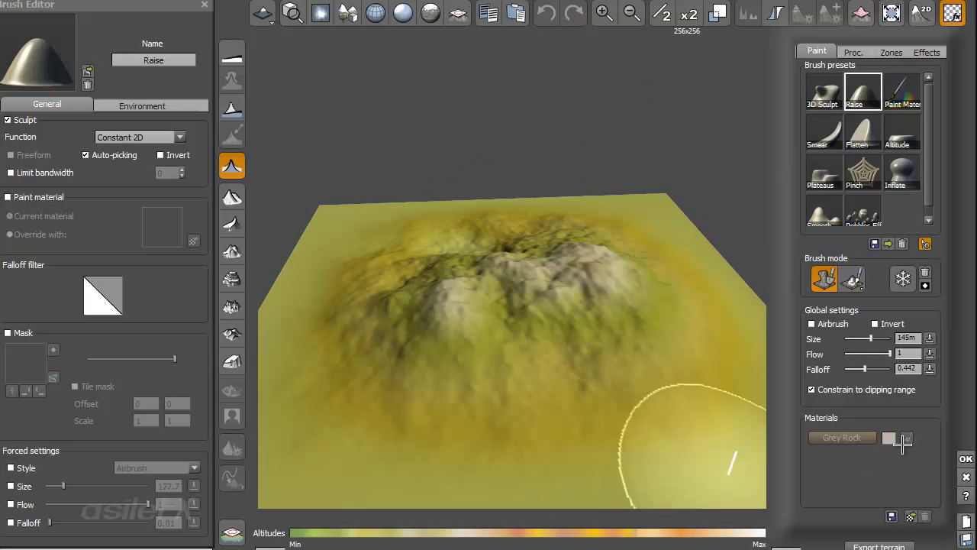
# Add the Grass Layer material to the terrain's paint materials and select the Paint Material brush
pyautogui.click(904, 514)
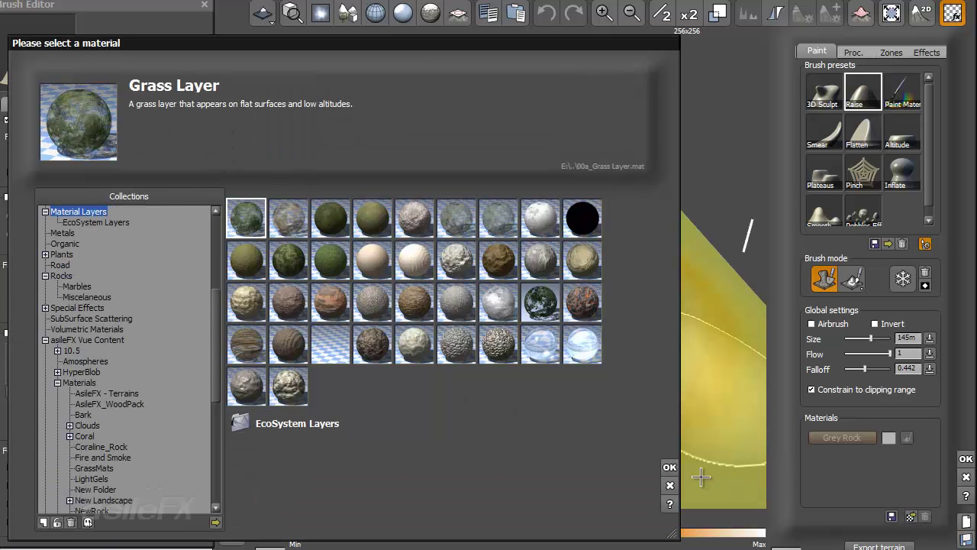
pyautogui.click(670, 467)
pyautogui.moveTo(729, 347); pyautogui.dragTo(764, 352, button='right')
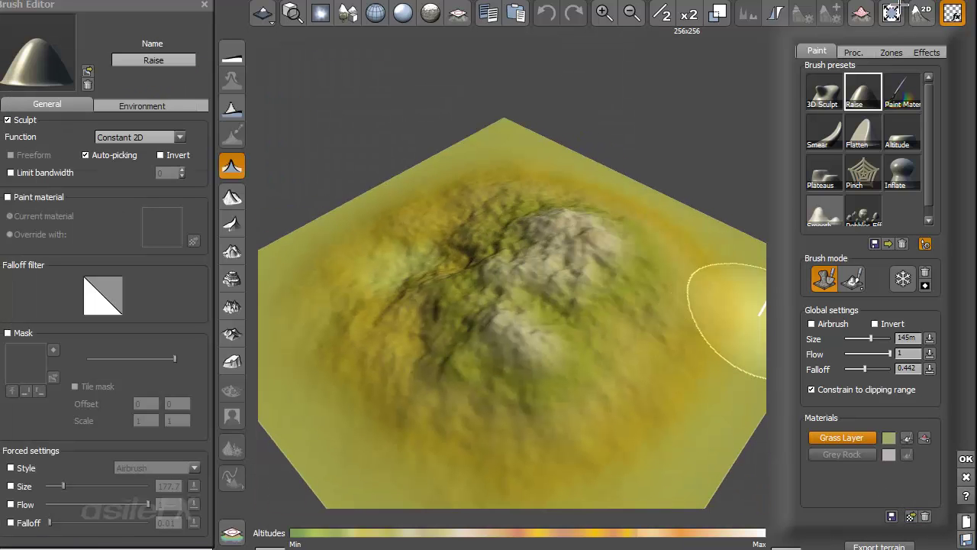
pyautogui.click(902, 89)
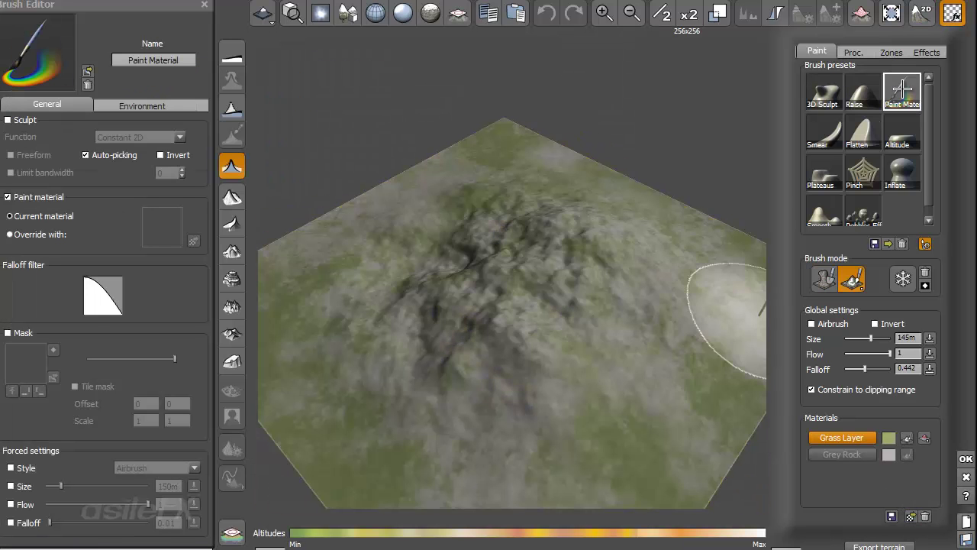
pyautogui.moveTo(636, 273)
pyautogui.mouseDown(button='right')
pyautogui.moveTo(485, 312)
pyautogui.moveTo(578, 201)
pyautogui.mouseUp(button='right')
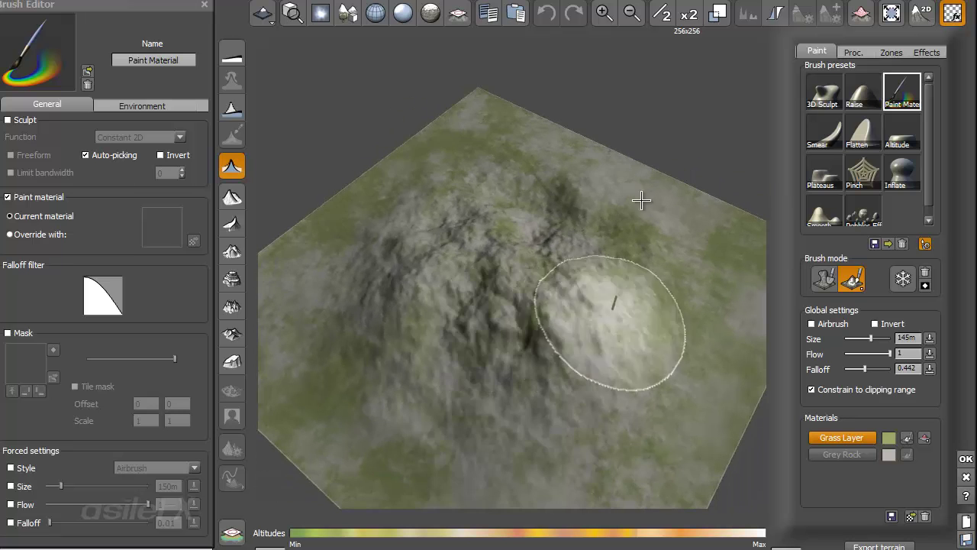
pyautogui.moveTo(575, 349); pyautogui.dragTo(437, 317, button='right')
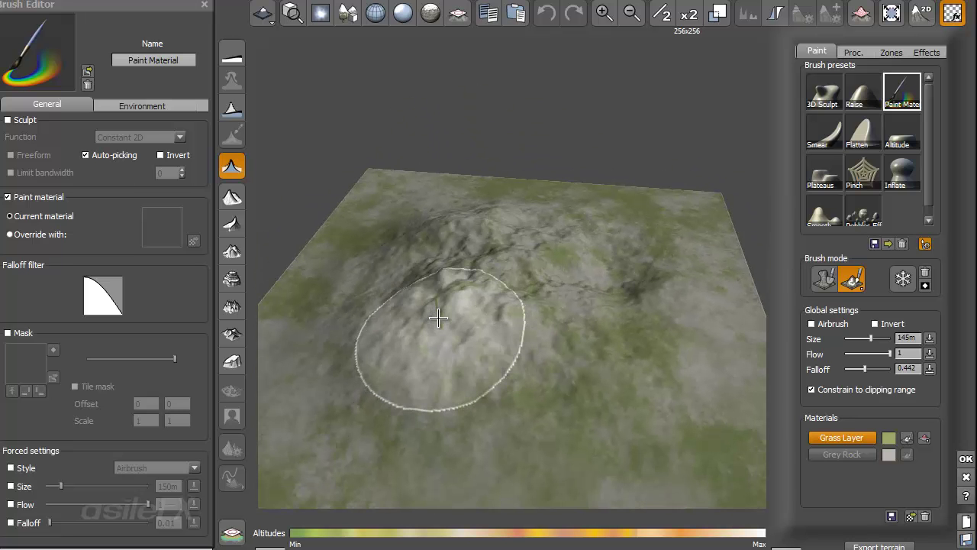
pyautogui.moveTo(621, 251)
pyautogui.mouseDown(button='right')
pyautogui.moveTo(563, 327)
pyautogui.moveTo(672, 241)
pyautogui.moveTo(514, 255)
pyautogui.moveTo(519, 262)
pyautogui.mouseUp(button='right')
# Double the terrain's resolution to 512x512
pyautogui.click(689, 13)
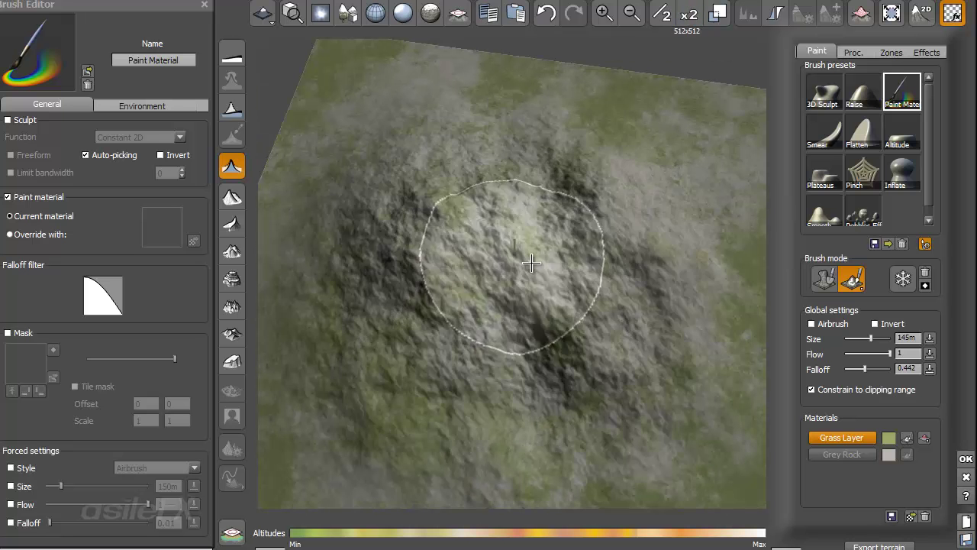
pyautogui.moveTo(583, 383); pyautogui.dragTo(524, 207, button='right')
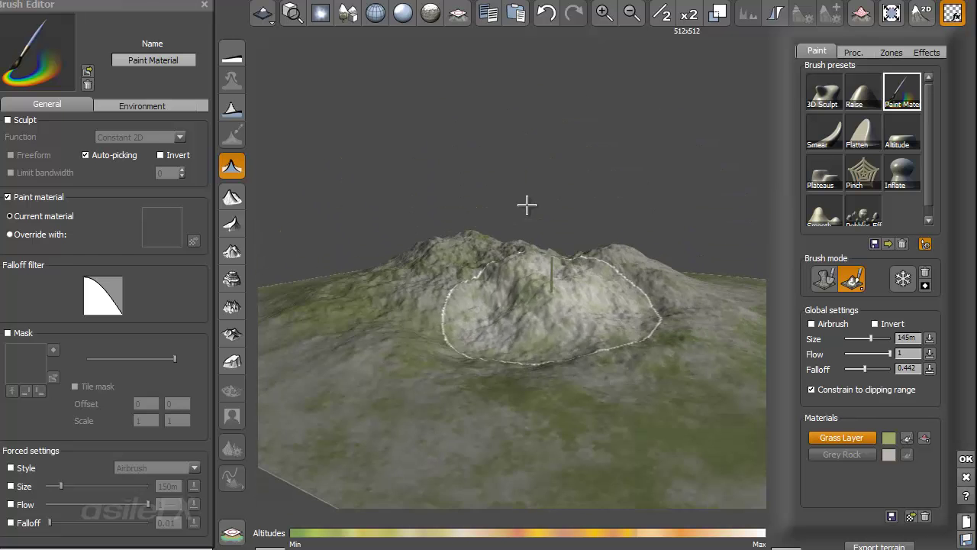
pyautogui.moveTo(598, 299)
pyautogui.mouseDown(button='right')
pyautogui.moveTo(585, 373)
pyautogui.moveTo(611, 359)
pyautogui.mouseUp(button='right')
pyautogui.scroll(3, 585, 373)
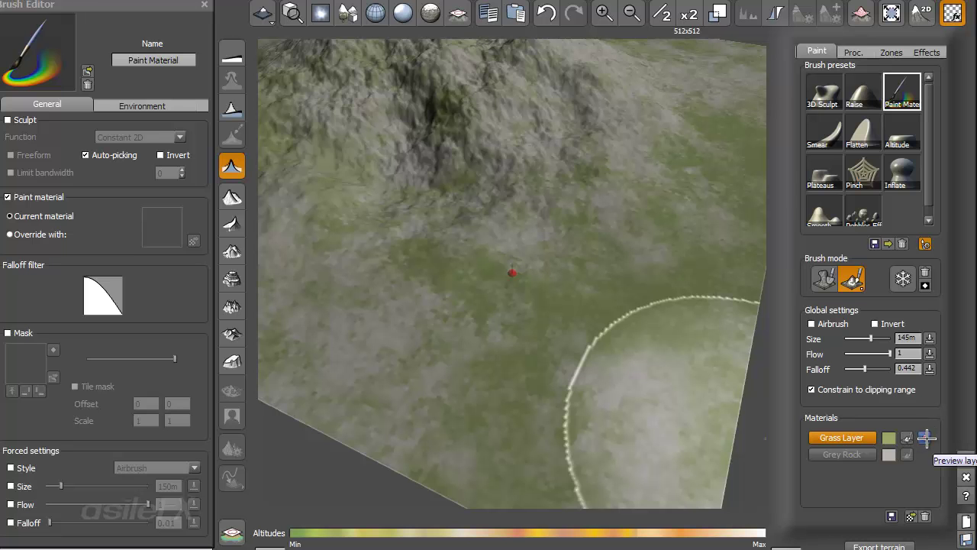
# Turn on the layer preview for the Grass Layer and set the brush size to 34.4 m
pyautogui.click(925, 437)
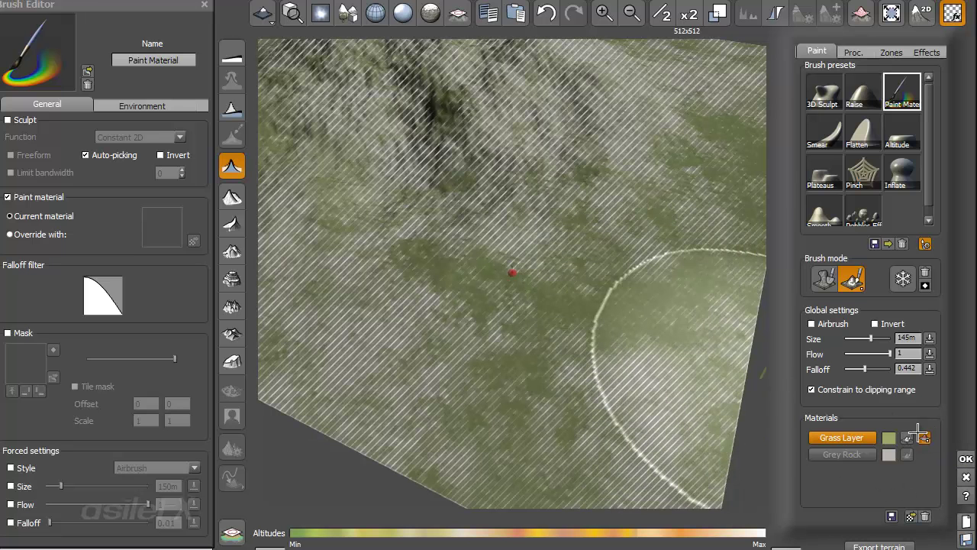
pyautogui.click(925, 438)
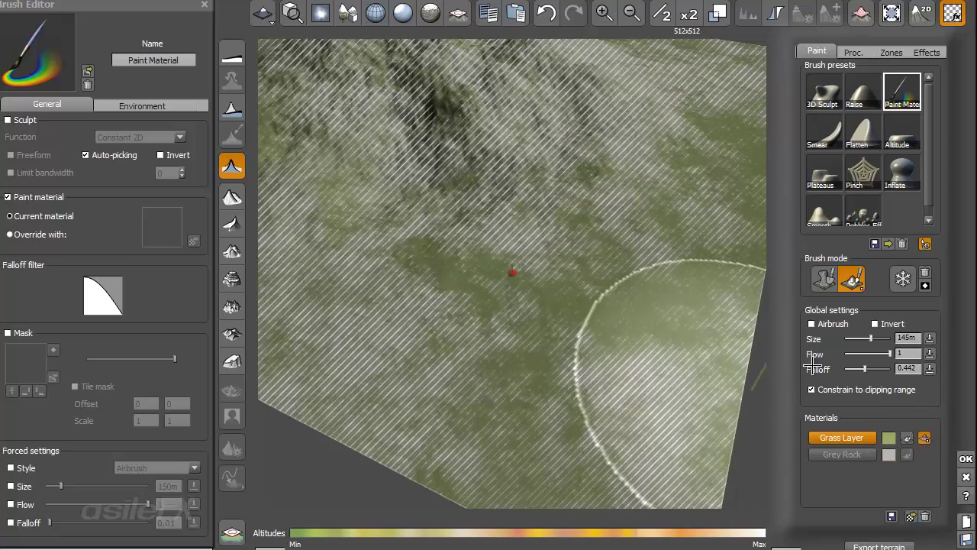
pyautogui.moveTo(447, 146)
pyautogui.mouseDown(button='right')
pyautogui.moveTo(395, 135)
pyautogui.moveTo(395, 107)
pyautogui.mouseUp(button='right')
pyautogui.moveTo(872, 339); pyautogui.dragTo(858, 338)
pyautogui.moveTo(576, 318)
pyautogui.mouseDown(button='middle')
pyautogui.moveTo(617, 338)
pyautogui.moveTo(585, 353)
pyautogui.moveTo(557, 321)
pyautogui.moveTo(681, 300)
pyautogui.moveTo(683, 323)
pyautogui.mouseUp(button='middle')
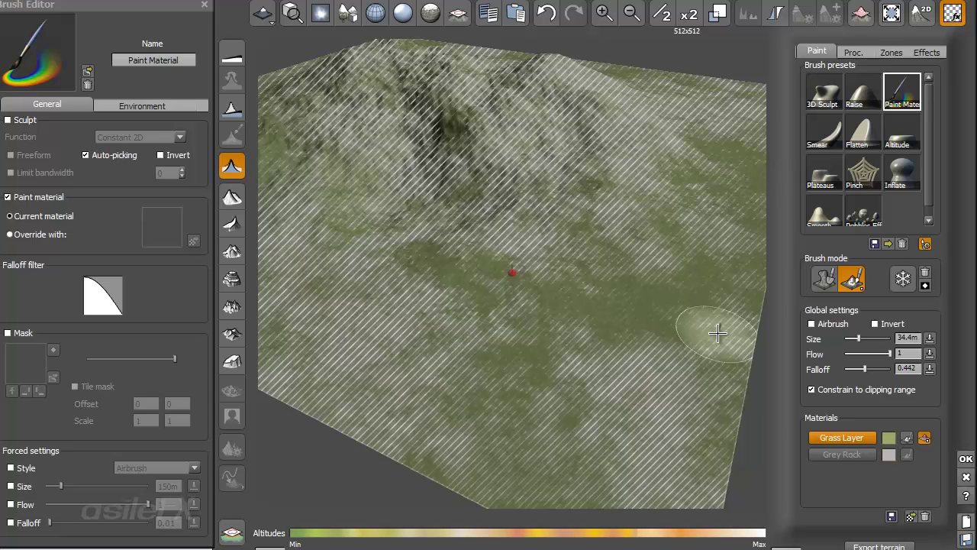
pyautogui.moveTo(629, 201); pyautogui.dragTo(497, 200, button='middle')
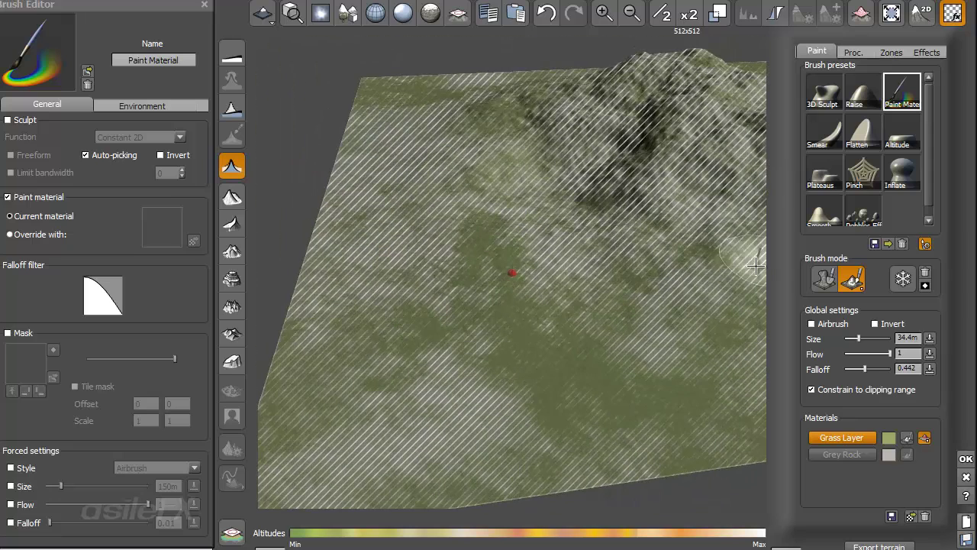
pyautogui.moveTo(738, 282); pyautogui.dragTo(797, 262, button='middle')
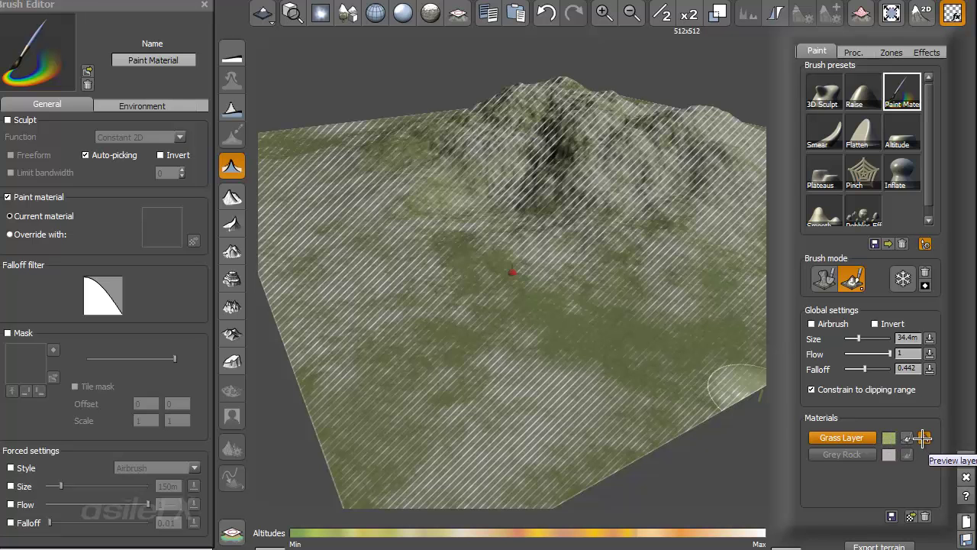
# Turn off the Grass Layer's preview and check the mountain's grass and rock coverage
pyautogui.click(922, 438)
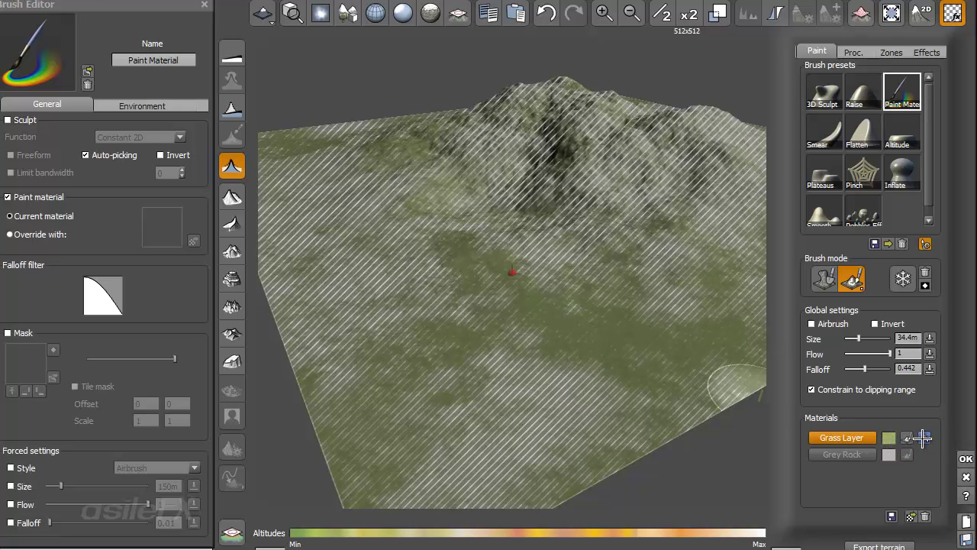
pyautogui.click(923, 438)
pyautogui.moveTo(552, 291)
pyautogui.mouseDown(button='right')
pyautogui.moveTo(577, 195)
pyautogui.moveTo(543, 268)
pyautogui.moveTo(458, 238)
pyautogui.moveTo(519, 239)
pyautogui.mouseUp(button='right')
pyautogui.rightClick(565, 170)
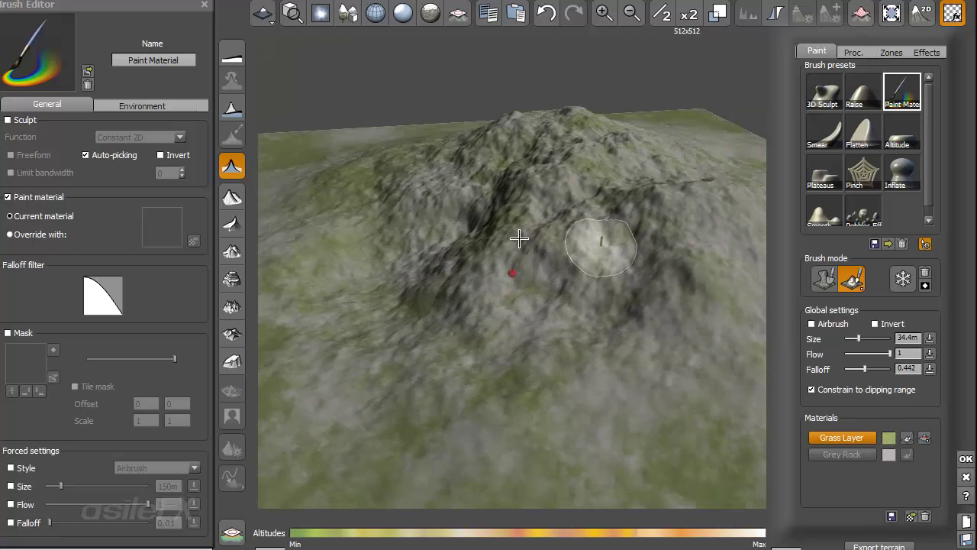
pyautogui.moveTo(519, 239); pyautogui.dragTo(592, 273, button='middle')
pyautogui.scroll(-3, 718, 347)
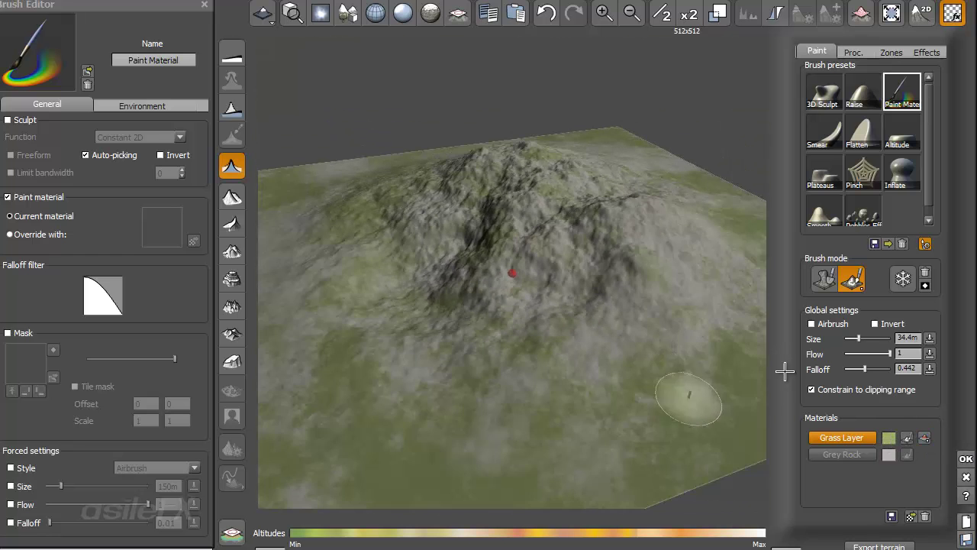
# Accept the terrain edits and set the overall scale of the terrain's layered Default material to 1
pyautogui.click(965, 458)
pyautogui.rightClick(939, 114)
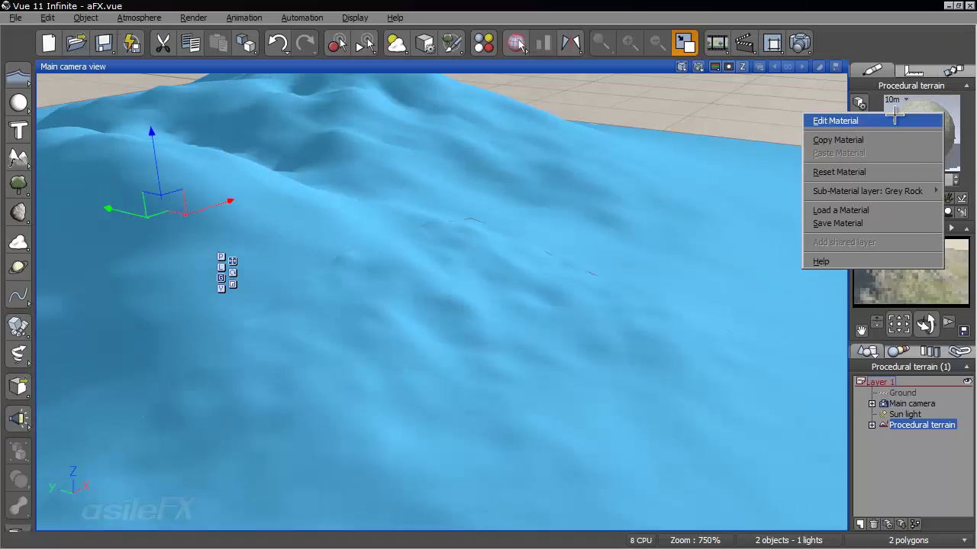
pyautogui.click(878, 120)
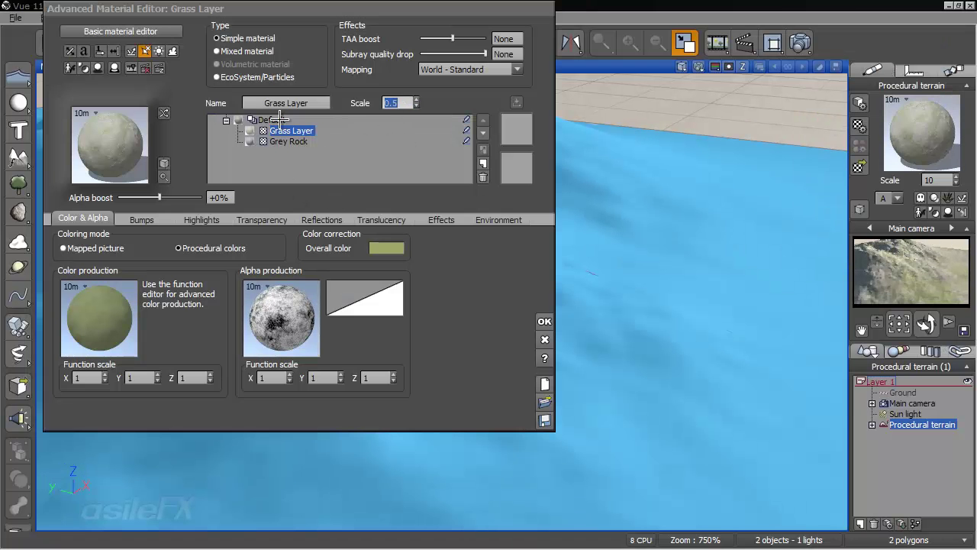
pyautogui.click(277, 119)
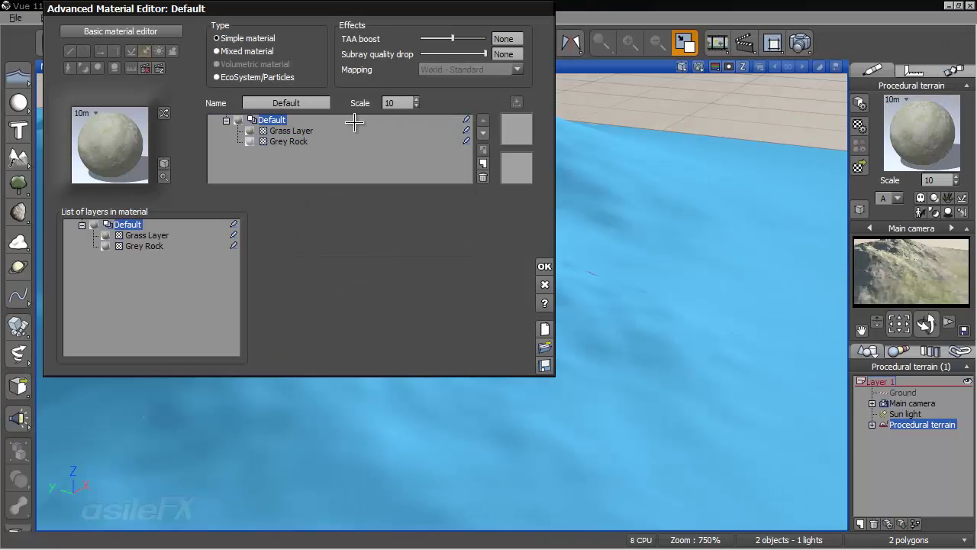
pyautogui.doubleClick(402, 103)
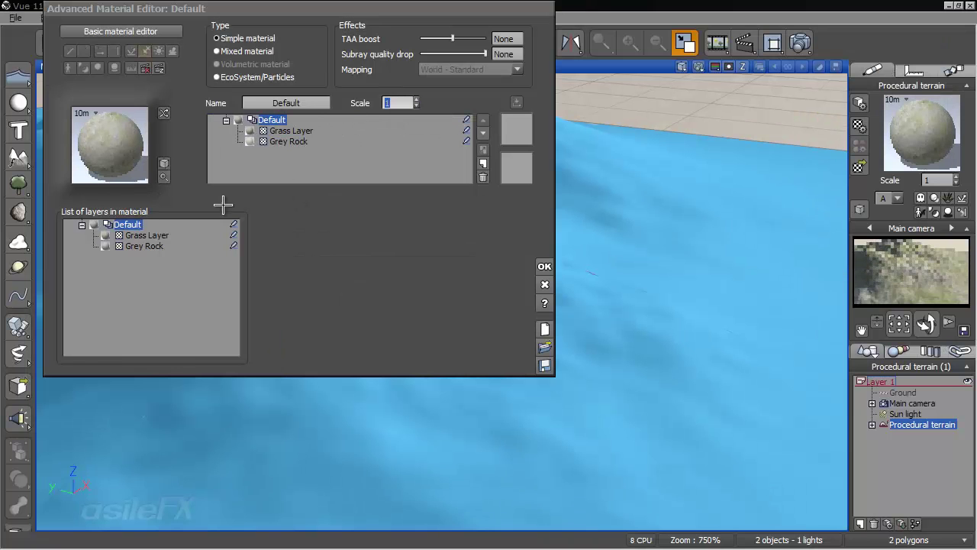
# Set the scale of the Grey Rock layer to 10 and reselect the Grass Layer in the material
pyautogui.click(306, 131)
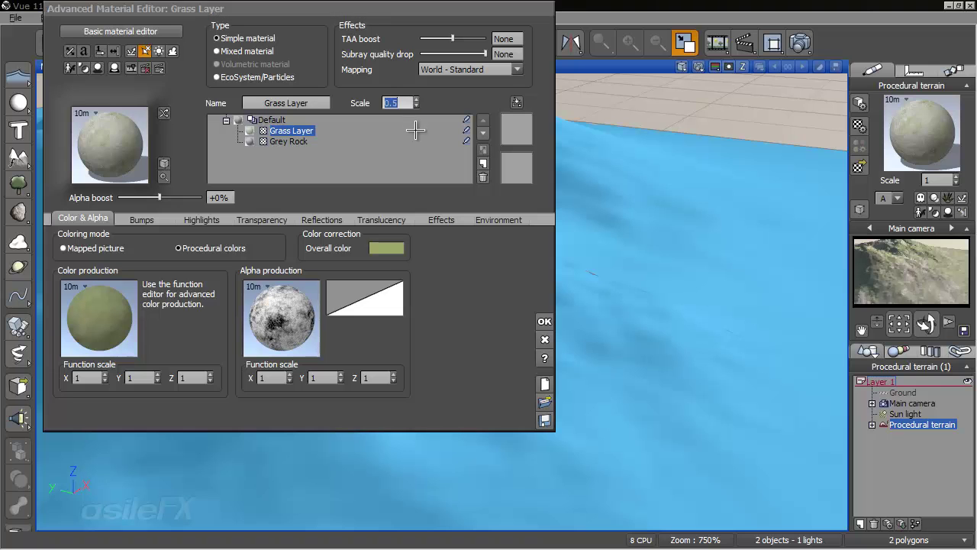
pyautogui.click(290, 142)
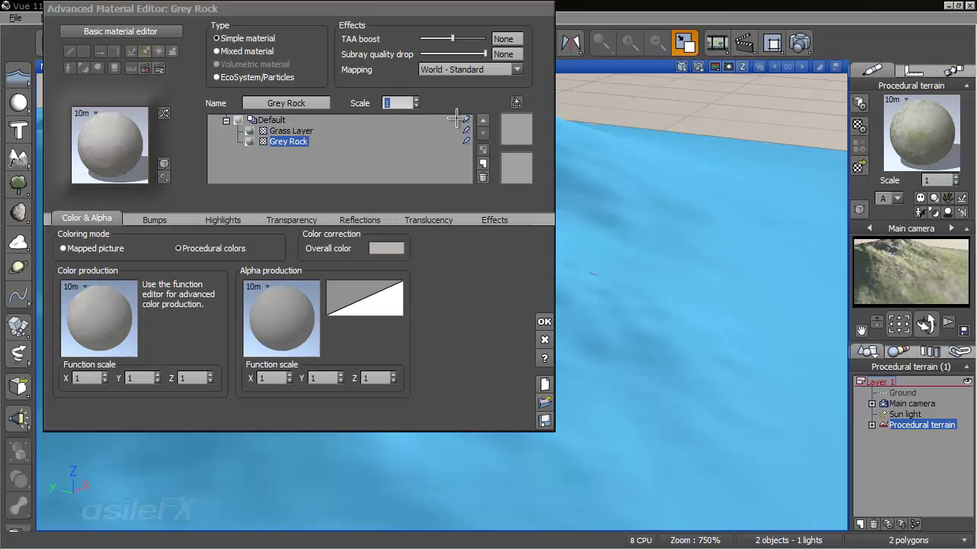
pyautogui.write('10')
pyautogui.press('Return')
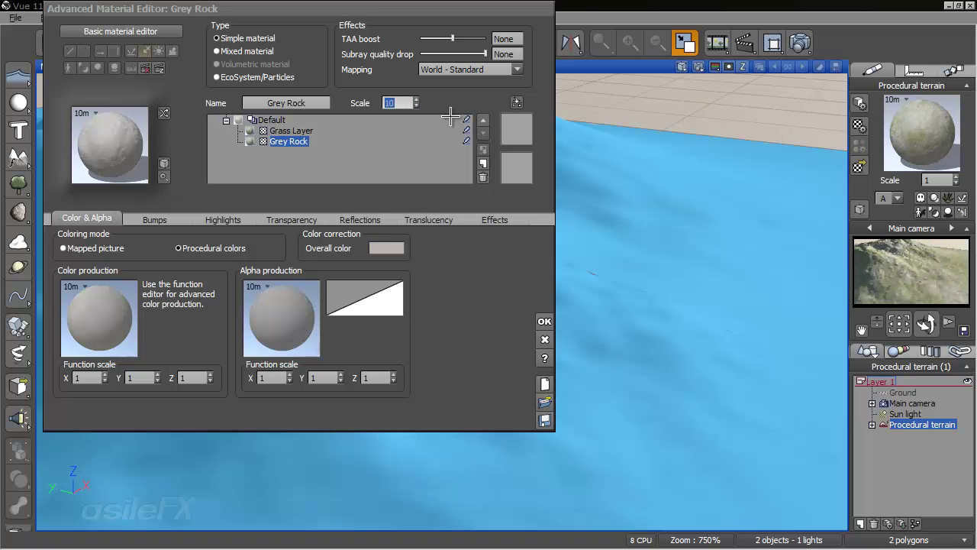
pyautogui.click(273, 130)
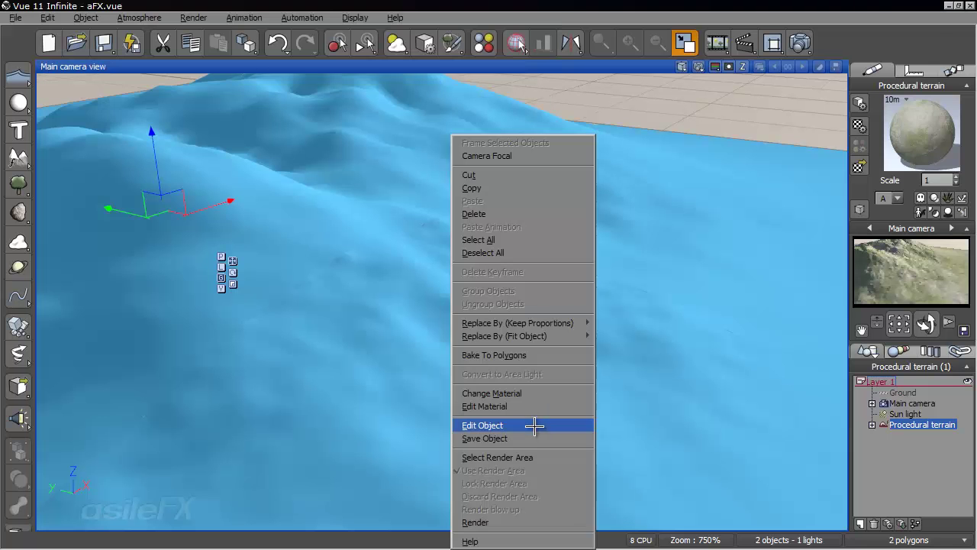
# Reopen the procedural terrain for editing and examine the finer grass and rock distribution on the mountain from several sides
pyautogui.click(527, 425)
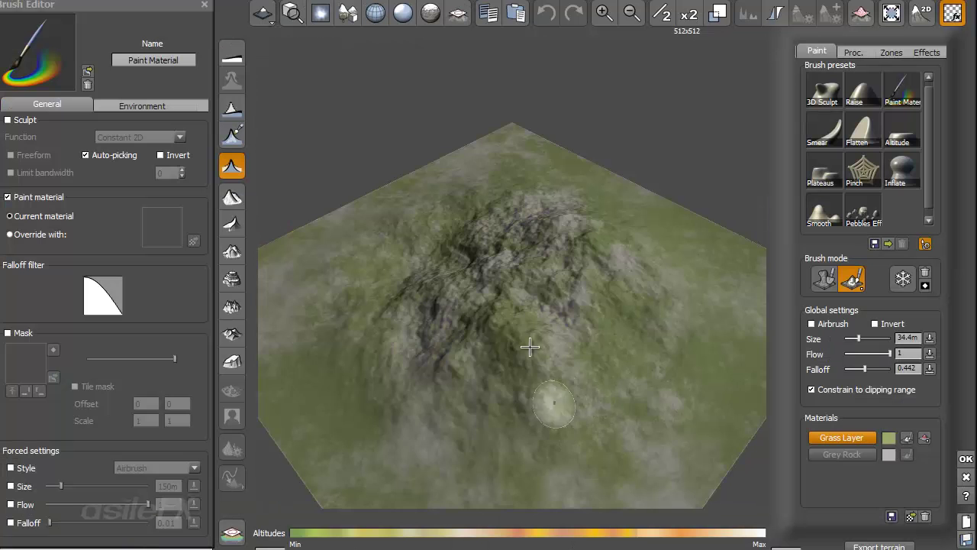
pyautogui.moveTo(530, 346); pyautogui.dragTo(705, 329, button='right')
pyautogui.scroll(3, 530, 378)
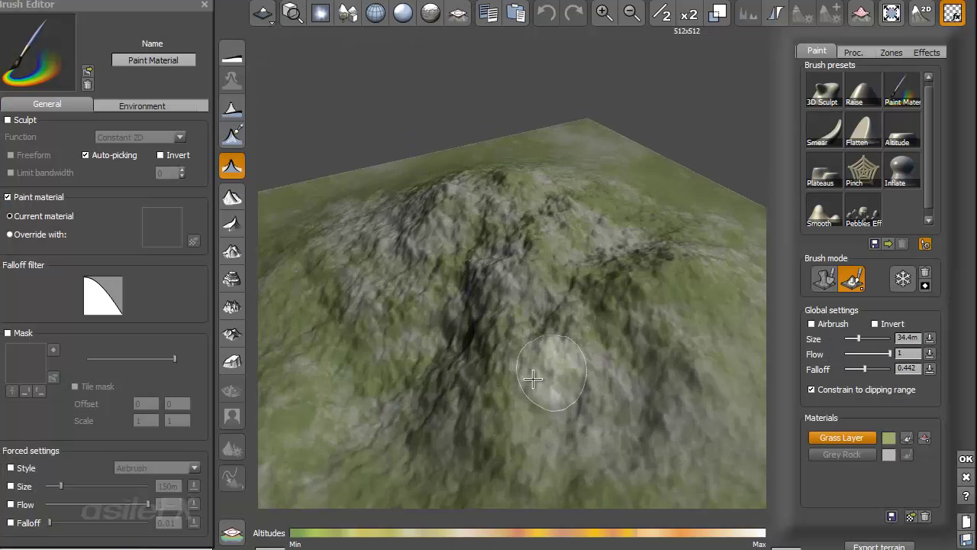
pyautogui.moveTo(530, 377); pyautogui.dragTo(640, 414, button='right')
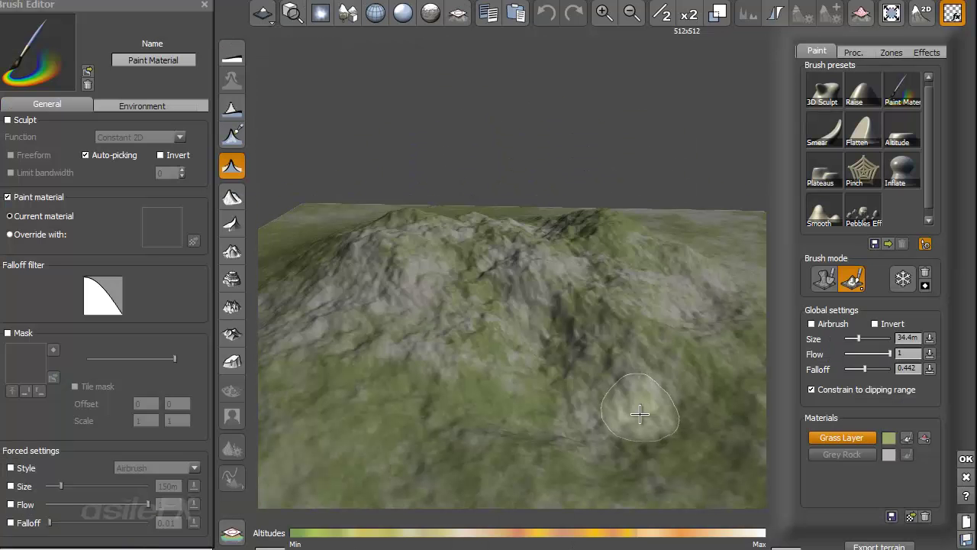
pyautogui.moveTo(633, 393); pyautogui.dragTo(526, 414, button='middle')
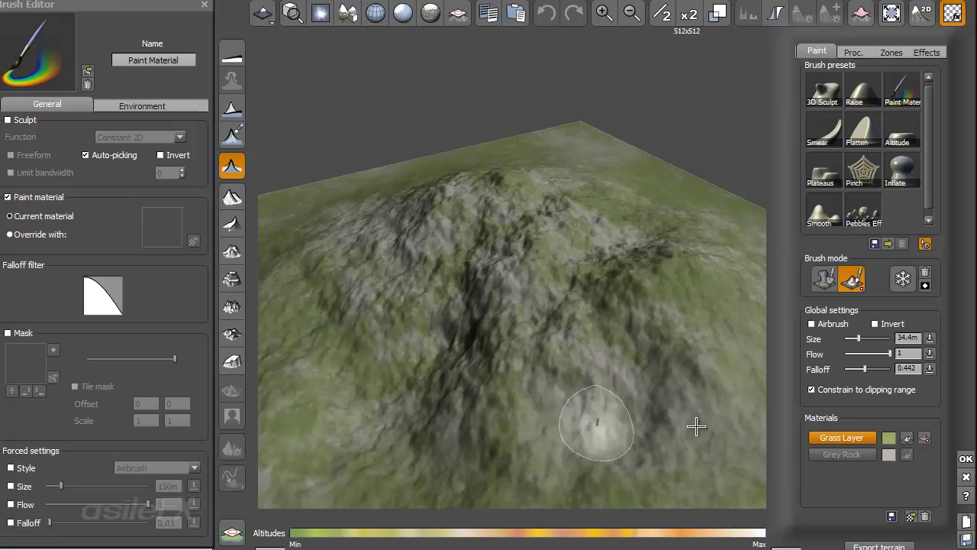
pyautogui.moveTo(550, 375)
pyautogui.mouseDown(button='middle')
pyautogui.moveTo(524, 375)
pyautogui.moveTo(510, 347)
pyautogui.mouseUp(button='middle')
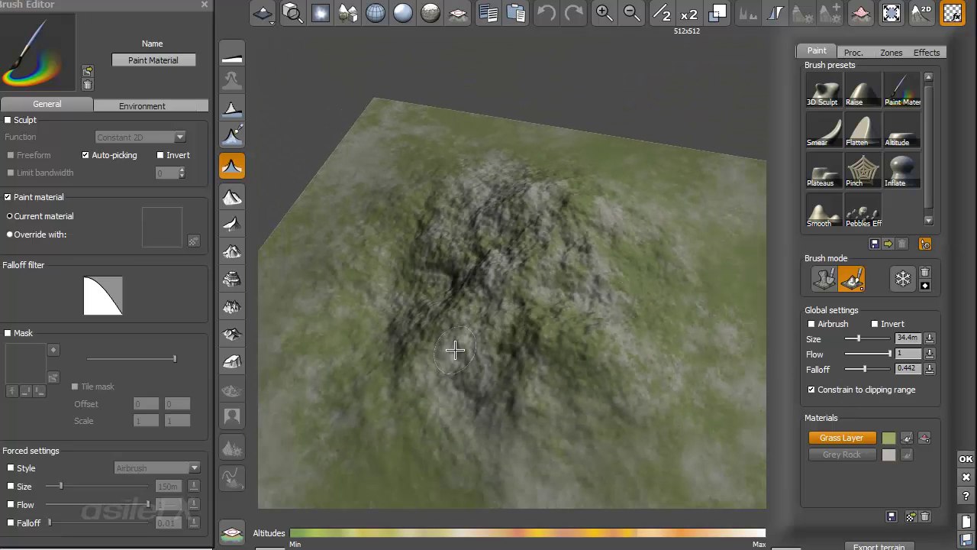
# Switch the Grass Layer to its frozen display mode, turn on Airbrush and set the brush size to 42 m
pyautogui.click(907, 437)
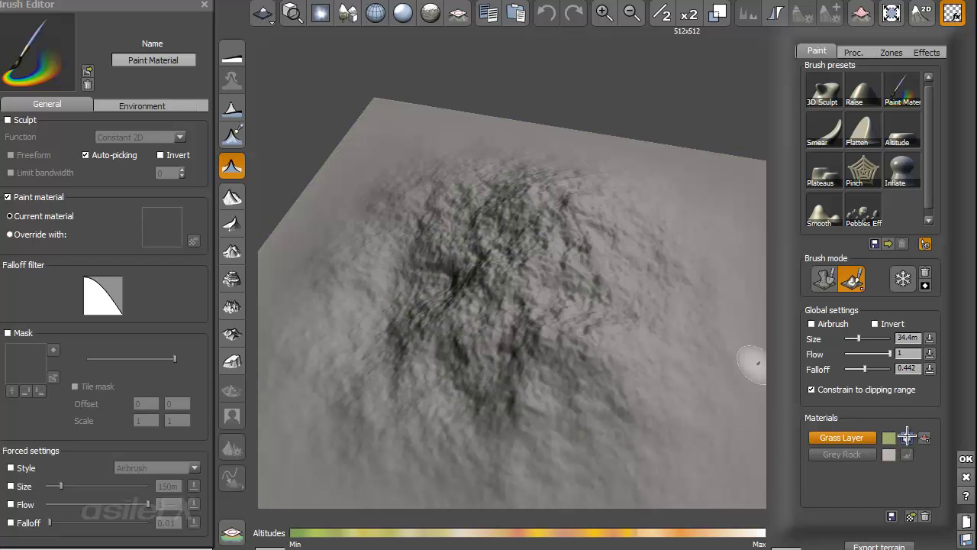
pyautogui.click(906, 437)
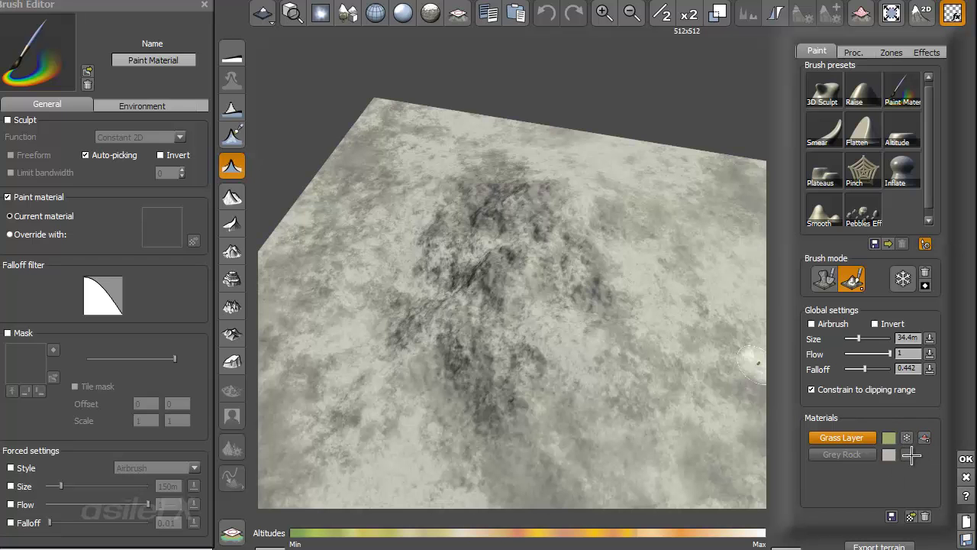
pyautogui.moveTo(583, 390)
pyautogui.mouseDown(button='right')
pyautogui.moveTo(653, 266)
pyautogui.moveTo(636, 249)
pyautogui.mouseUp(button='right')
pyautogui.moveTo(638, 370)
pyautogui.mouseDown(button='middle')
pyautogui.moveTo(647, 405)
pyautogui.moveTo(665, 313)
pyautogui.moveTo(649, 312)
pyautogui.moveTo(663, 352)
pyautogui.moveTo(563, 399)
pyautogui.moveTo(608, 364)
pyautogui.mouseUp(button='middle')
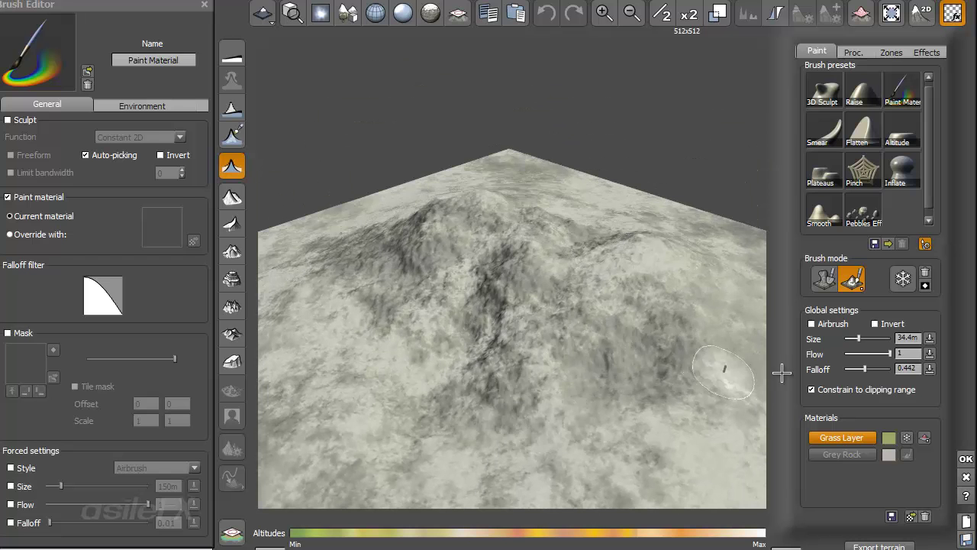
pyautogui.moveTo(878, 341); pyautogui.dragTo(817, 333)
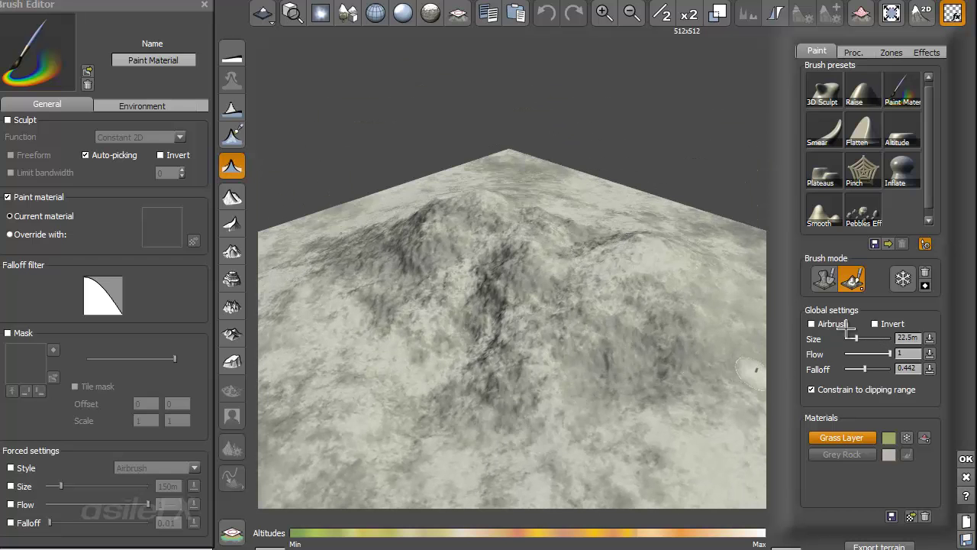
pyautogui.moveTo(882, 336); pyautogui.dragTo(887, 342)
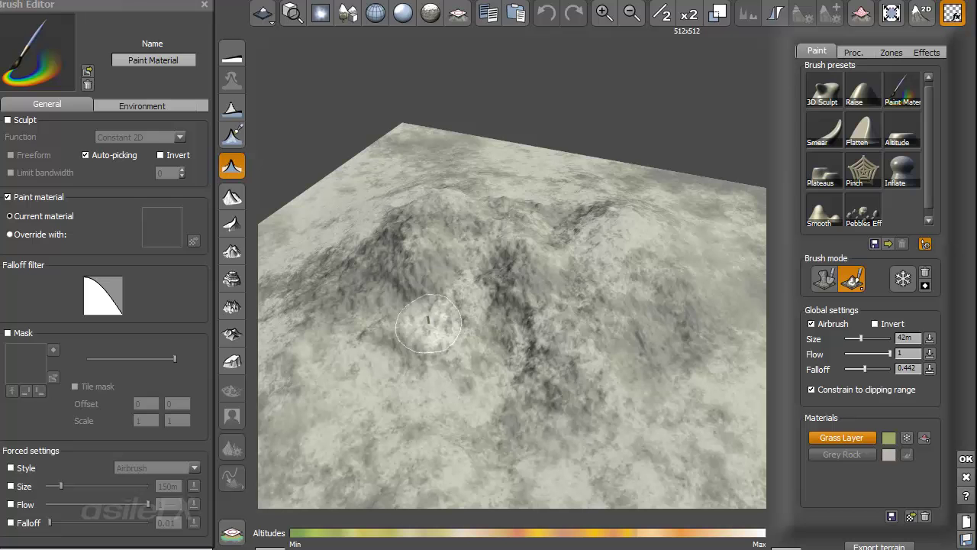
# Airbrush the Grass Layer across the mountain's peaks and slopes, enlarging the brush to 73.1 m and finally 87.2 m
pyautogui.moveTo(417, 320)
pyautogui.mouseDown()
pyautogui.moveTo(412, 356)
pyautogui.moveTo(365, 296)
pyautogui.moveTo(336, 321)
pyautogui.moveTo(377, 287)
pyautogui.moveTo(474, 311)
pyautogui.moveTo(488, 336)
pyautogui.moveTo(588, 374)
pyautogui.moveTo(619, 359)
pyautogui.mouseUp()
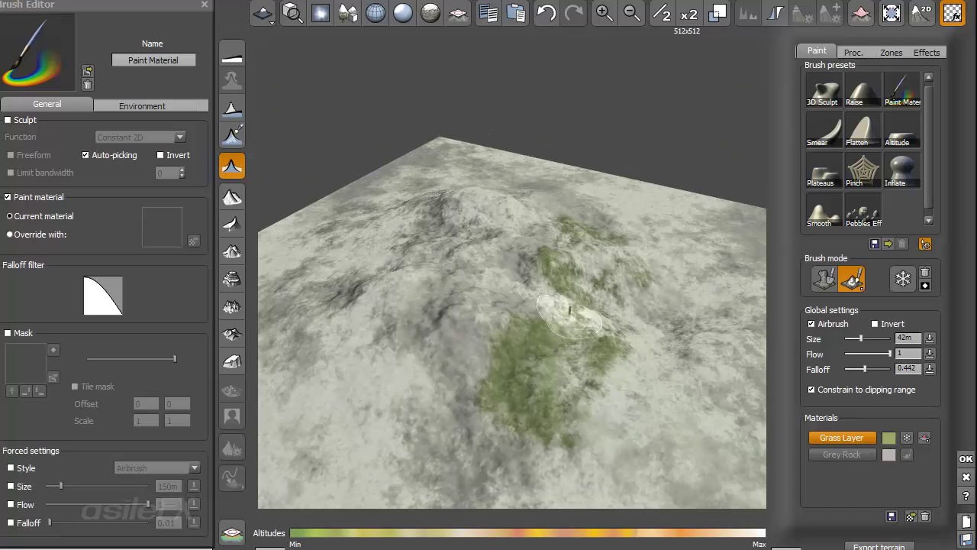
pyautogui.moveTo(570, 316)
pyautogui.mouseDown()
pyautogui.moveTo(472, 302)
pyautogui.moveTo(426, 459)
pyautogui.moveTo(317, 321)
pyautogui.moveTo(458, 329)
pyautogui.moveTo(527, 309)
pyautogui.moveTo(532, 217)
pyautogui.mouseUp()
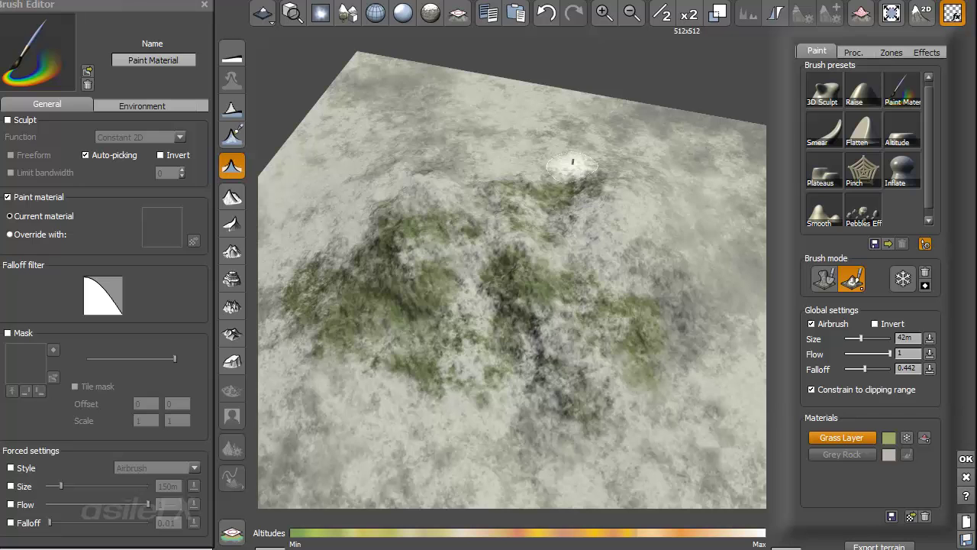
pyautogui.moveTo(861, 338); pyautogui.dragTo(876, 335)
pyautogui.moveTo(667, 296)
pyautogui.mouseDown()
pyautogui.moveTo(696, 244)
pyautogui.moveTo(649, 330)
pyautogui.mouseUp()
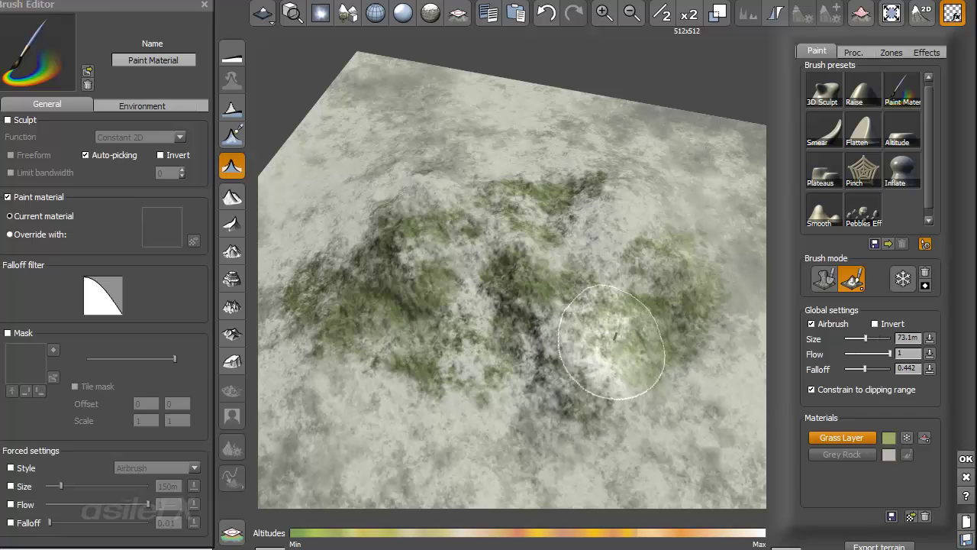
pyautogui.moveTo(556, 332)
pyautogui.mouseDown()
pyautogui.moveTo(585, 214)
pyautogui.moveTo(477, 267)
pyautogui.moveTo(496, 306)
pyautogui.mouseUp()
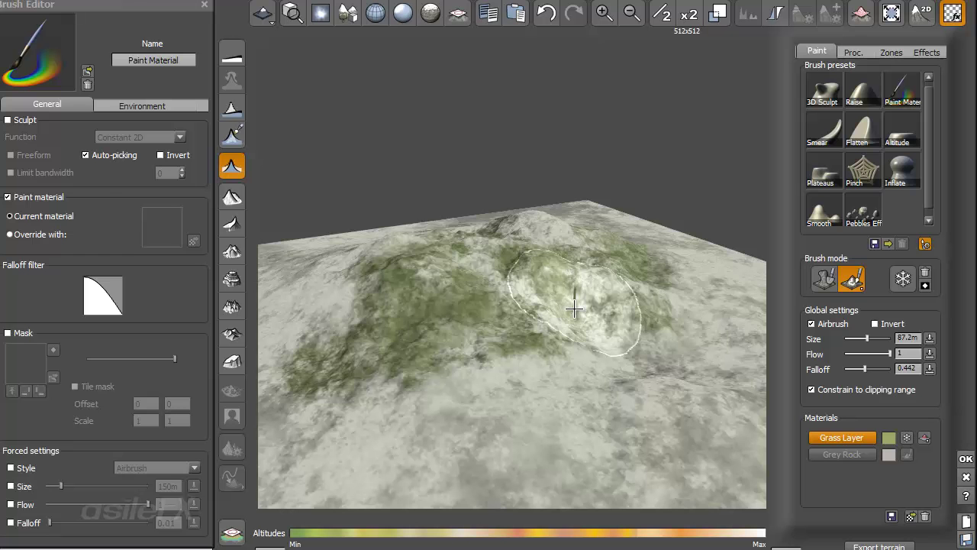
pyautogui.moveTo(617, 304)
pyautogui.mouseDown(button='right')
pyautogui.moveTo(572, 348)
pyautogui.moveTo(492, 335)
pyautogui.mouseUp(button='right')
pyautogui.moveTo(704, 373); pyautogui.dragTo(649, 349, button='middle')
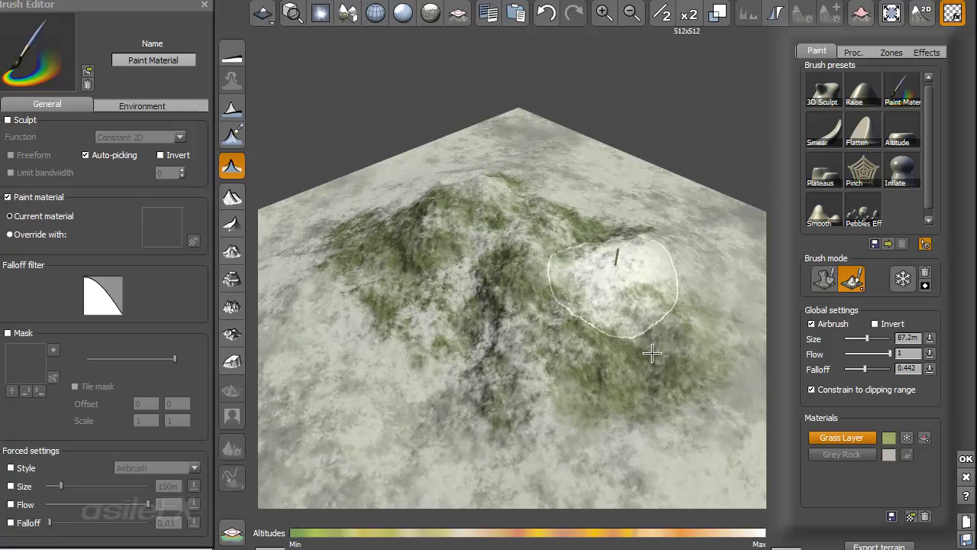
# Cycle the Grass Layer's display through the painted-only view back to the combined view and accept the painted terrain
pyautogui.click(910, 437)
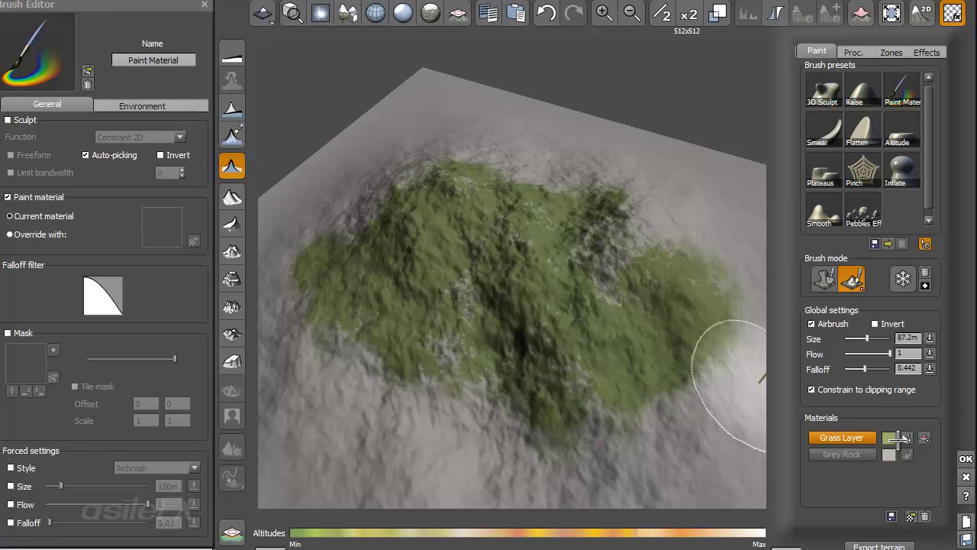
pyautogui.moveTo(484, 454); pyautogui.dragTo(707, 465, button='right')
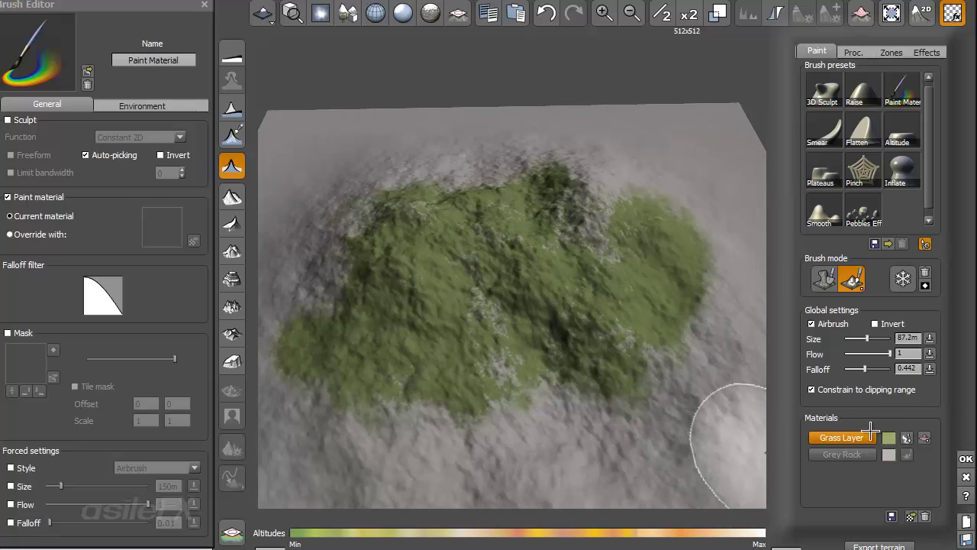
pyautogui.click(906, 438)
pyautogui.moveTo(637, 371); pyautogui.dragTo(503, 119, button='middle')
pyautogui.moveTo(563, 313)
pyautogui.mouseDown(button='middle')
pyautogui.moveTo(519, 334)
pyautogui.moveTo(447, 273)
pyautogui.moveTo(483, 295)
pyautogui.mouseUp(button='middle')
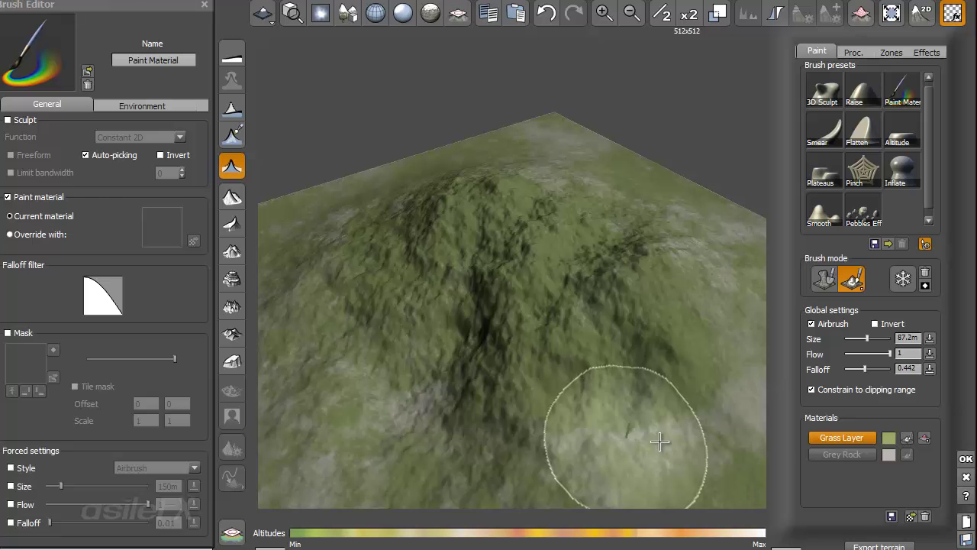
pyautogui.click(963, 456)
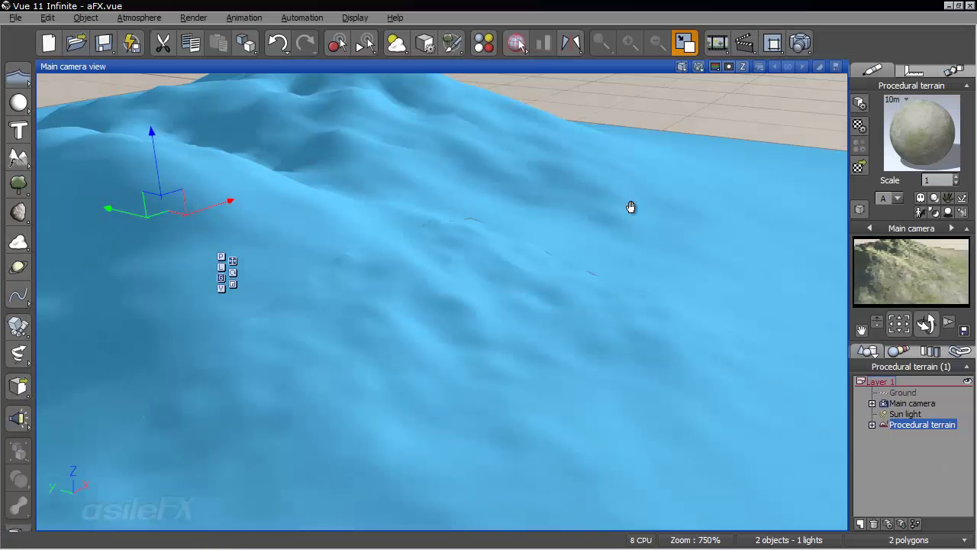
# Frame the mountain from the front in the main camera and set the Grass Layer's alpha boost to -100%
pyautogui.moveTo(596, 190); pyautogui.dragTo(786, 210, button='right')
pyautogui.moveTo(927, 324); pyautogui.dragTo(888, 347)
pyautogui.moveTo(530, 297); pyautogui.dragTo(589, 293, button='right')
pyautogui.scroll(-4, 591, 293)
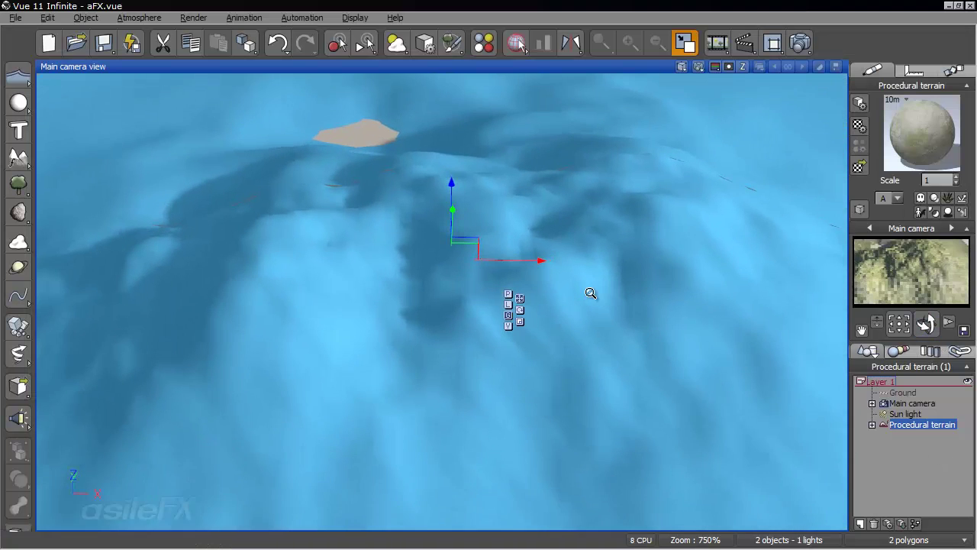
pyautogui.rightClick(928, 122)
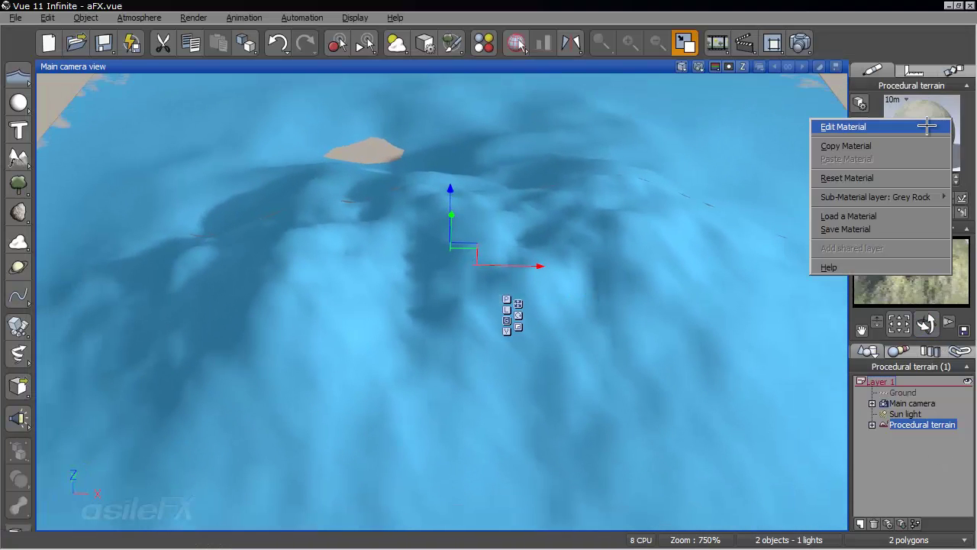
pyautogui.click(928, 127)
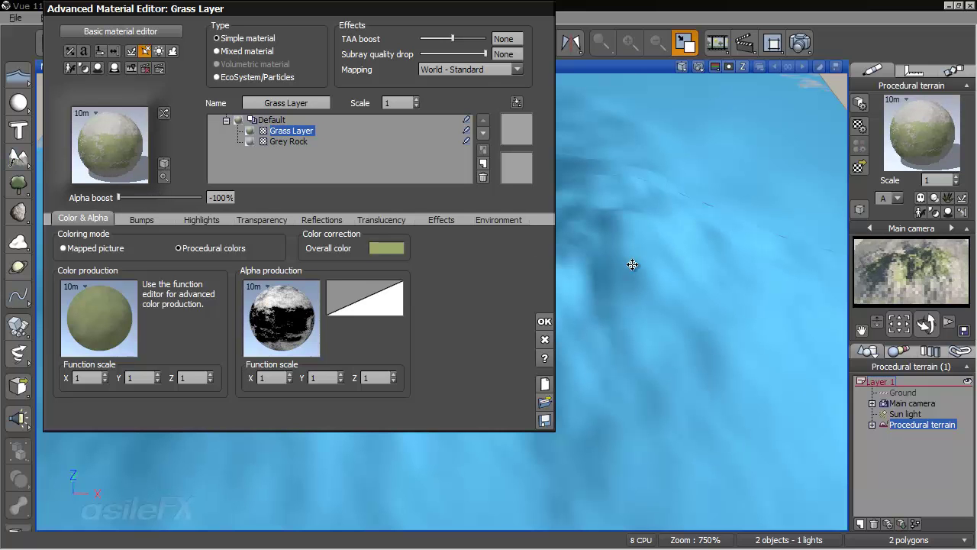
pyautogui.click(545, 321)
# View the painted grass from a higher camera angle and open the function graph of the Grass Layer's alpha production
pyautogui.moveTo(672, 267); pyautogui.dragTo(419, 317, button='right')
pyautogui.scroll(4, 461, 320)
pyautogui.moveTo(460, 320); pyautogui.dragTo(458, 290, button='middle')
pyautogui.moveTo(597, 298); pyautogui.dragTo(585, 282, button='middle')
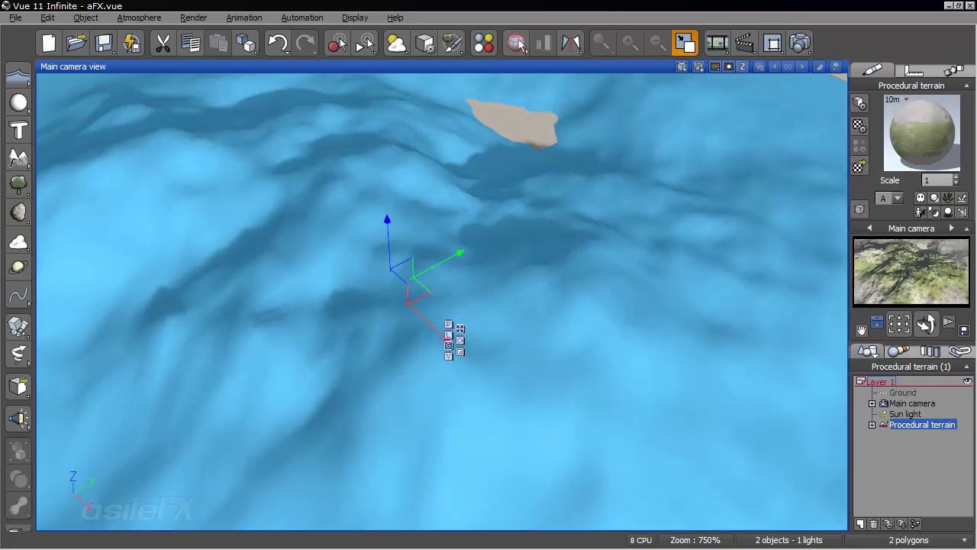
pyautogui.moveTo(496, 229); pyautogui.dragTo(436, 159, button='middle')
pyautogui.rightClick(882, 130)
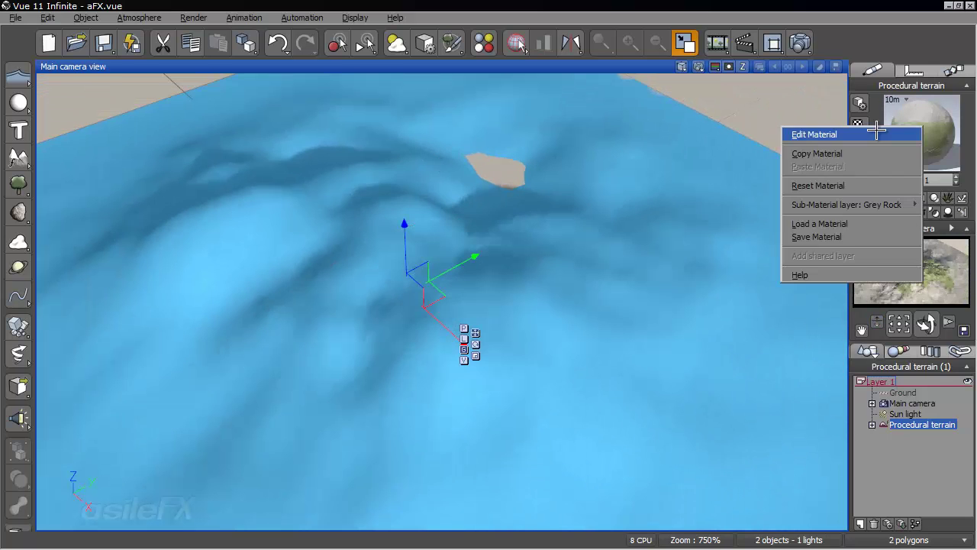
pyautogui.click(882, 132)
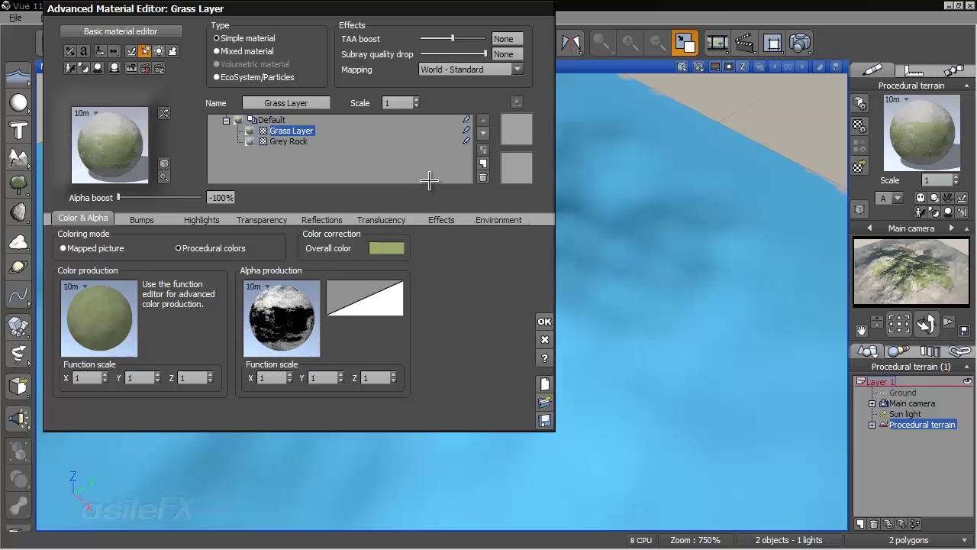
pyautogui.rightClick(304, 292)
pyautogui.click(309, 298)
# Examine the layer painting node between the Grainy Fractal and the Environment attenuation output in the function graph
pyautogui.scroll(5, 406, 199)
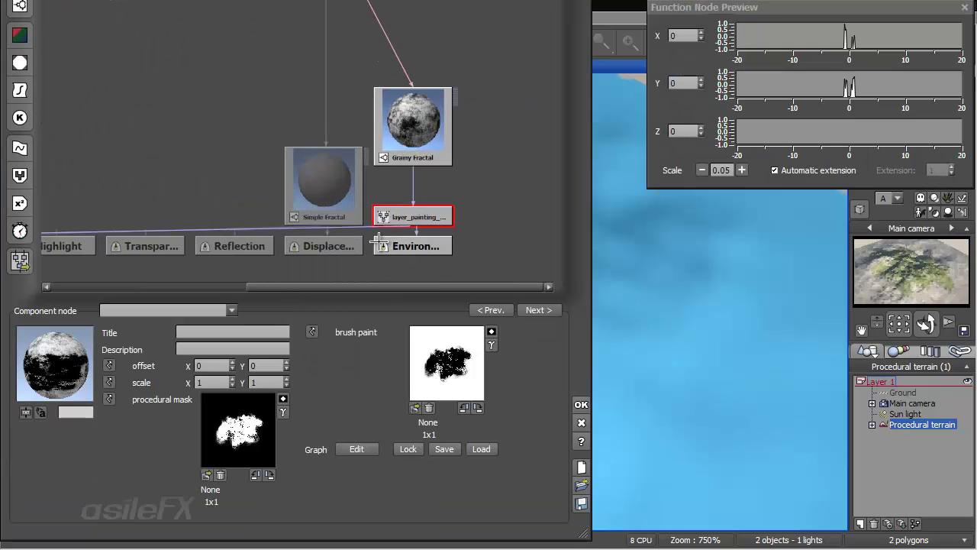
pyautogui.moveTo(304, 174); pyautogui.dragTo(303, 87)
pyautogui.click(412, 192)
pyautogui.click(411, 237)
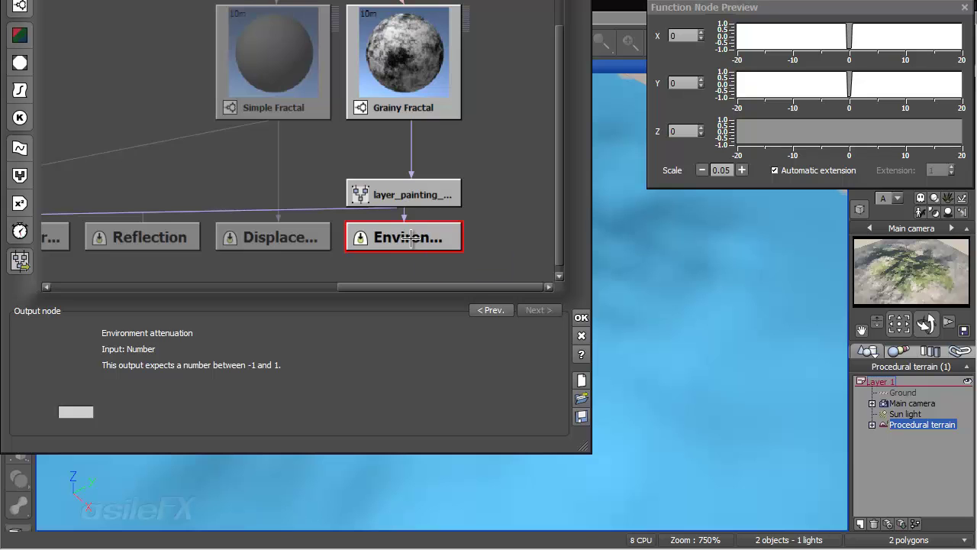
# Move the layer painting node closer to the Grainy Fractal and inspect its connection to the Environment attenuation output
pyautogui.moveTo(337, 246); pyautogui.dragTo(406, 251, button='middle')
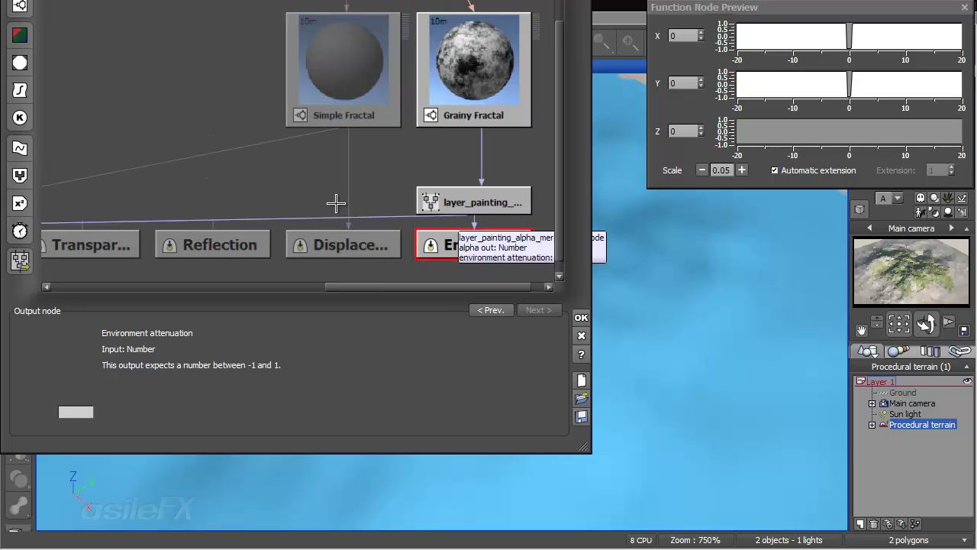
pyautogui.moveTo(525, 208); pyautogui.dragTo(733, 217, button='middle')
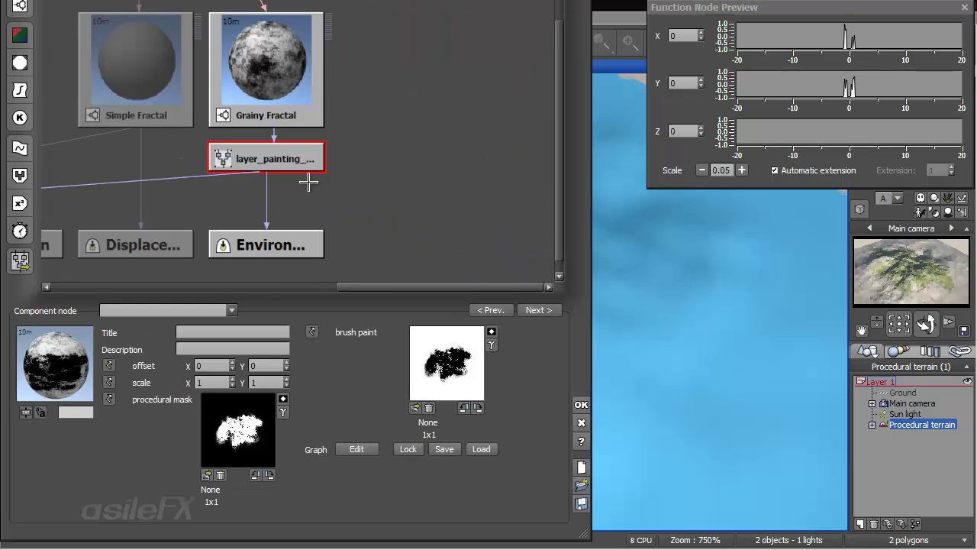
pyautogui.moveTo(308, 181); pyautogui.dragTo(403, 187)
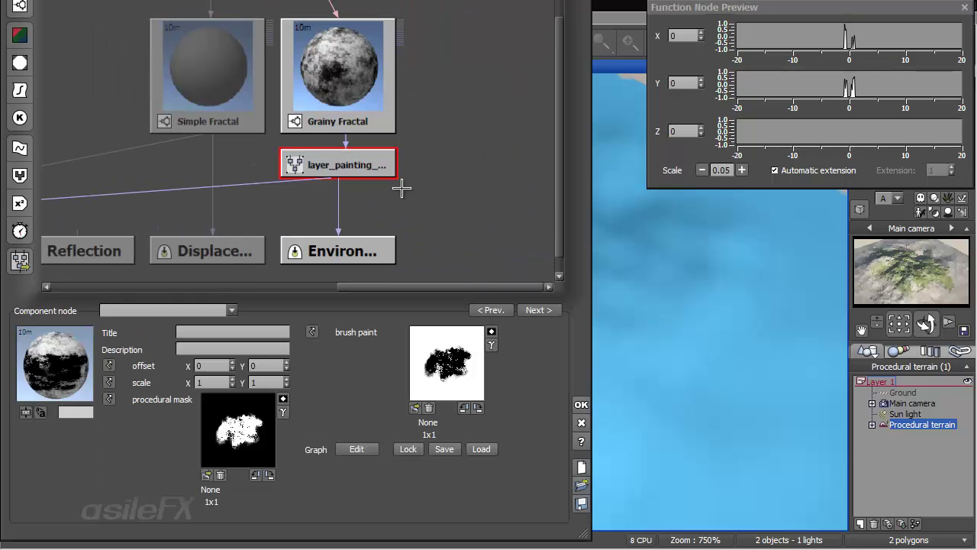
pyautogui.click(421, 192)
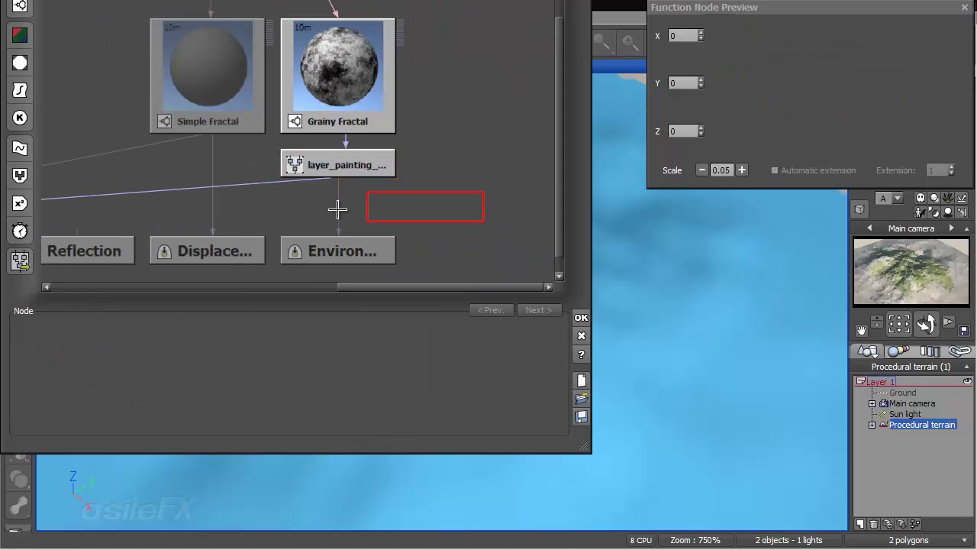
pyautogui.click(349, 238)
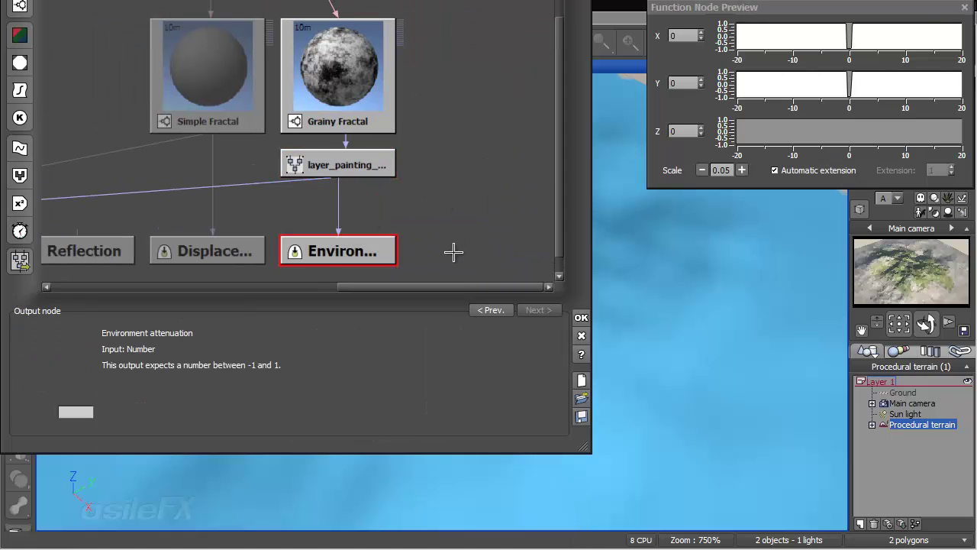
pyautogui.moveTo(379, 213); pyautogui.dragTo(397, 214)
pyautogui.click(397, 214)
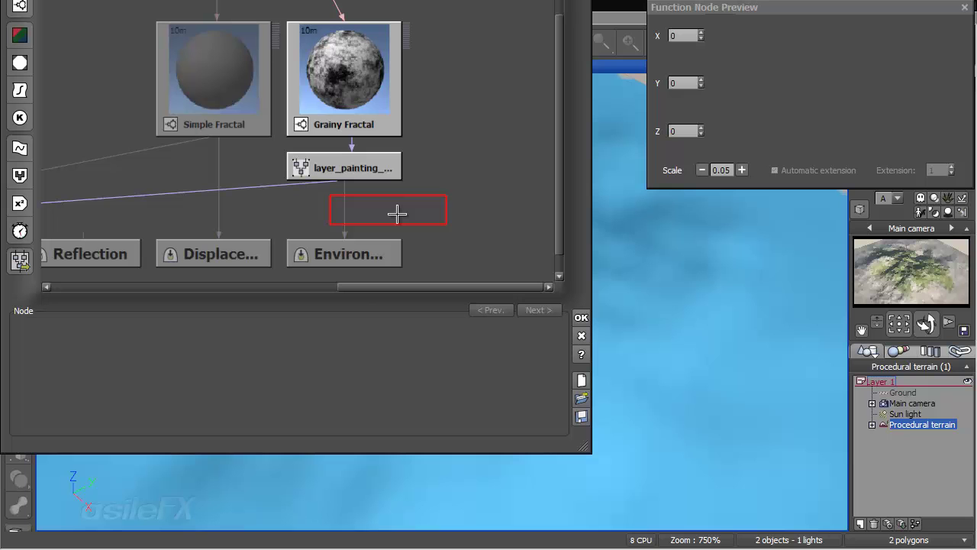
pyautogui.click(385, 155)
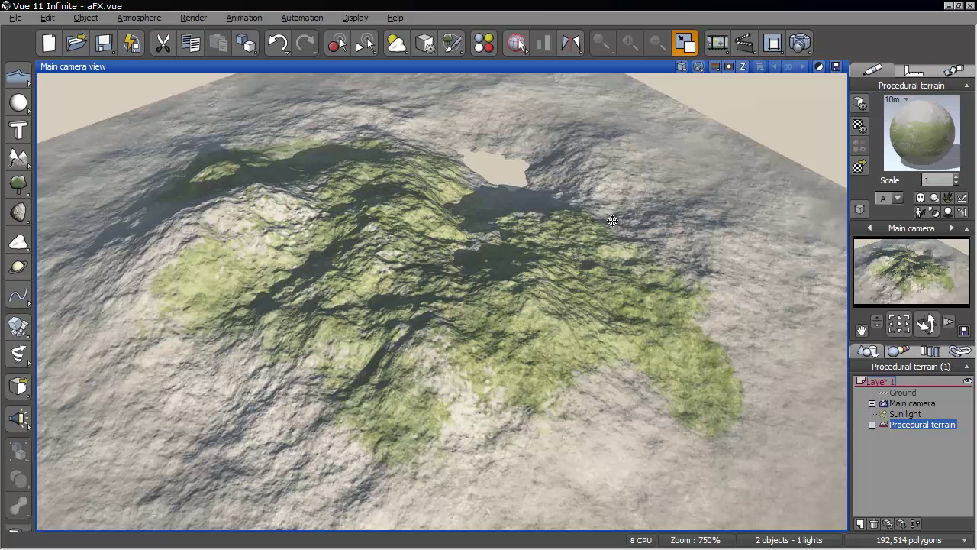
# Reopen the terrain in the terrain editor and replace its painted grass with a fresh Grass Layer from the Material Layers collection
pyautogui.click(593, 250)
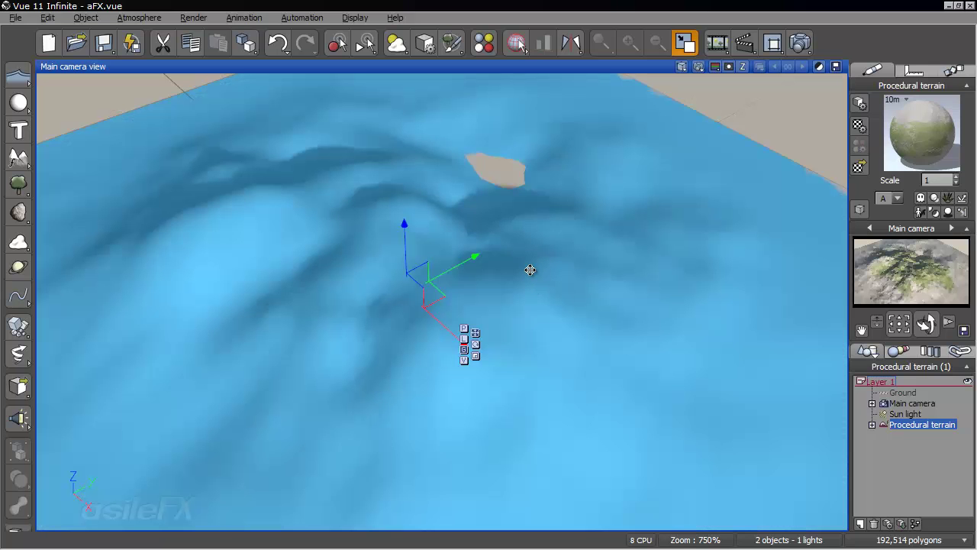
pyautogui.doubleClick(529, 270)
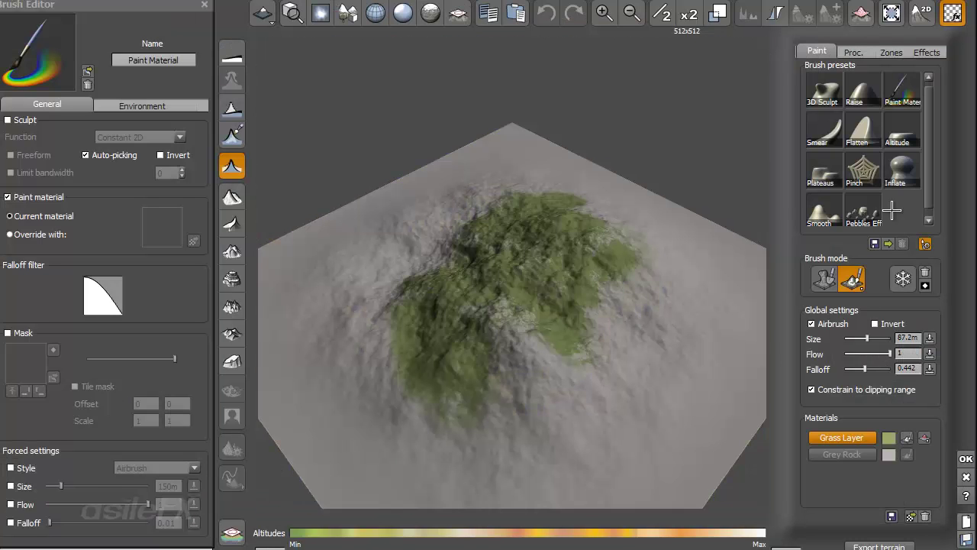
pyautogui.click(856, 84)
pyautogui.click(908, 87)
pyautogui.click(863, 91)
pyautogui.click(911, 516)
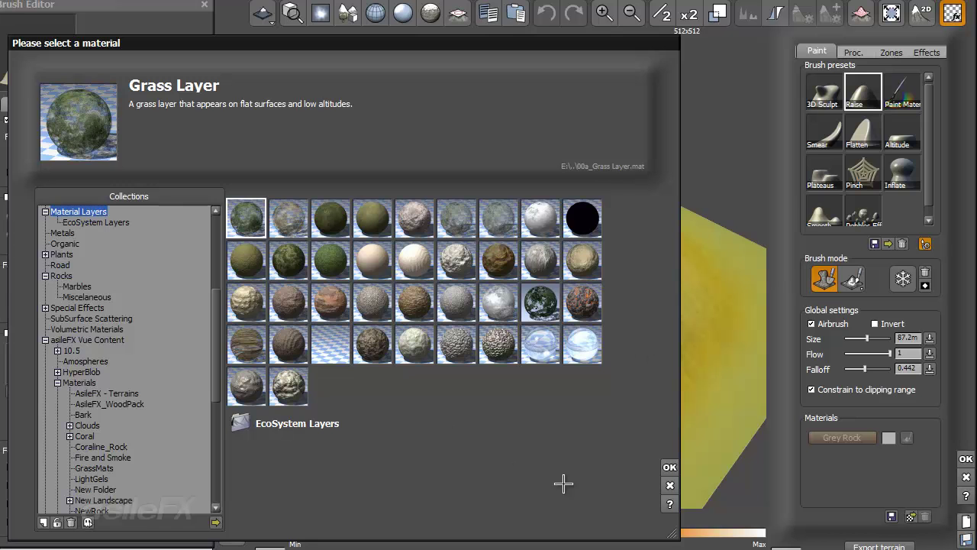
pyautogui.click(672, 468)
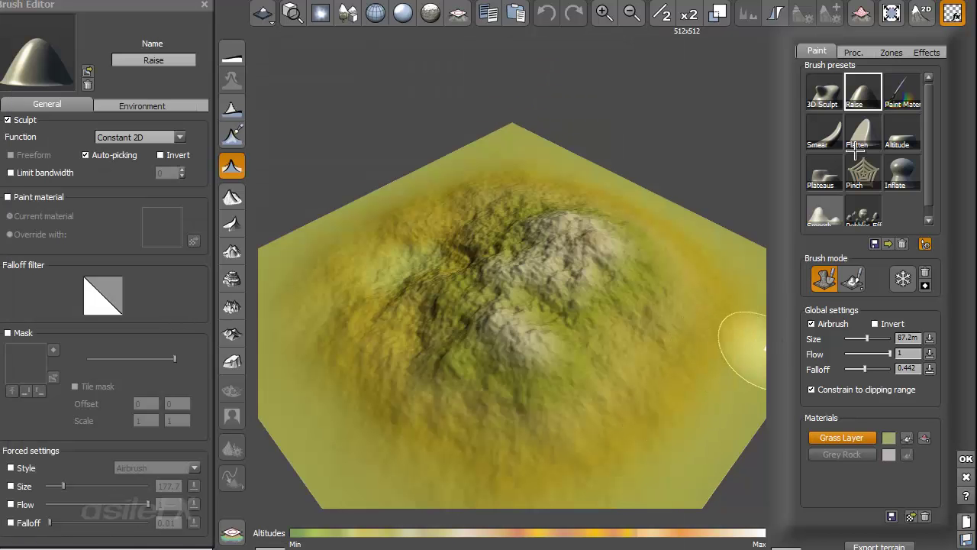
# Choose the Paint Material brush, enable Invert and set the brush size to 171.57
pyautogui.click(885, 93)
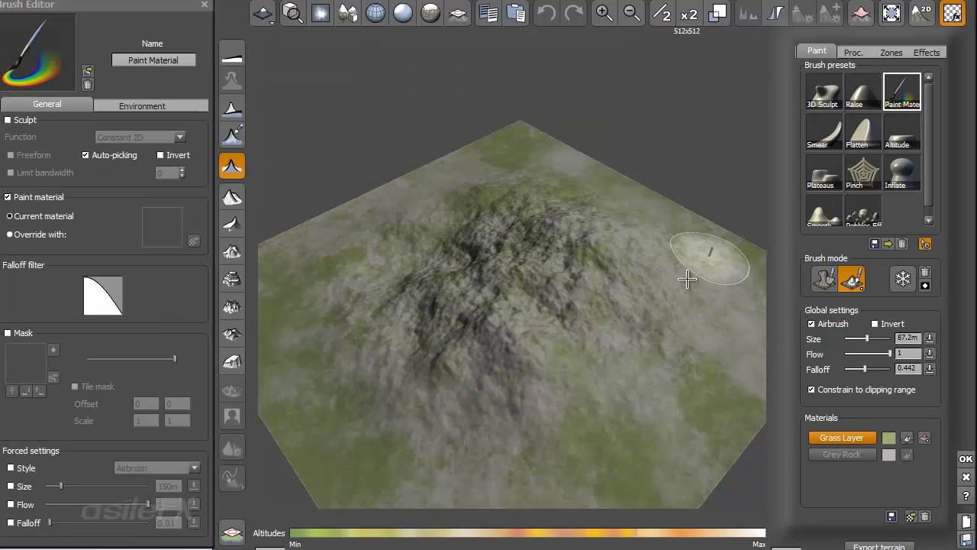
pyautogui.moveTo(687, 277)
pyautogui.mouseDown(button='right')
pyautogui.moveTo(657, 291)
pyautogui.moveTo(682, 306)
pyautogui.moveTo(448, 310)
pyautogui.moveTo(476, 305)
pyautogui.moveTo(582, 354)
pyautogui.mouseUp(button='right')
pyautogui.moveTo(528, 326); pyautogui.dragTo(681, 373, button='right')
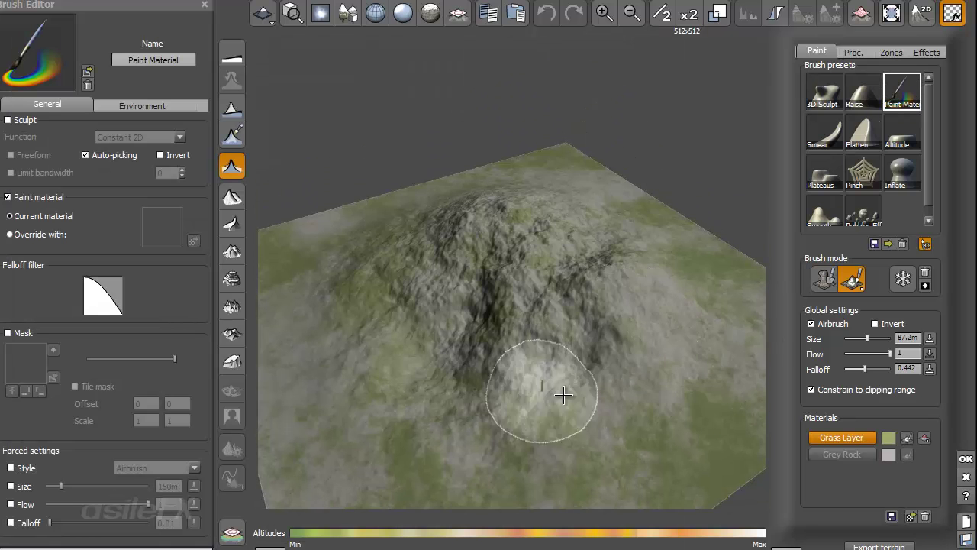
pyautogui.moveTo(569, 229)
pyautogui.mouseDown(button='right')
pyautogui.moveTo(497, 367)
pyautogui.moveTo(465, 348)
pyautogui.moveTo(524, 325)
pyautogui.moveTo(555, 334)
pyautogui.mouseUp(button='right')
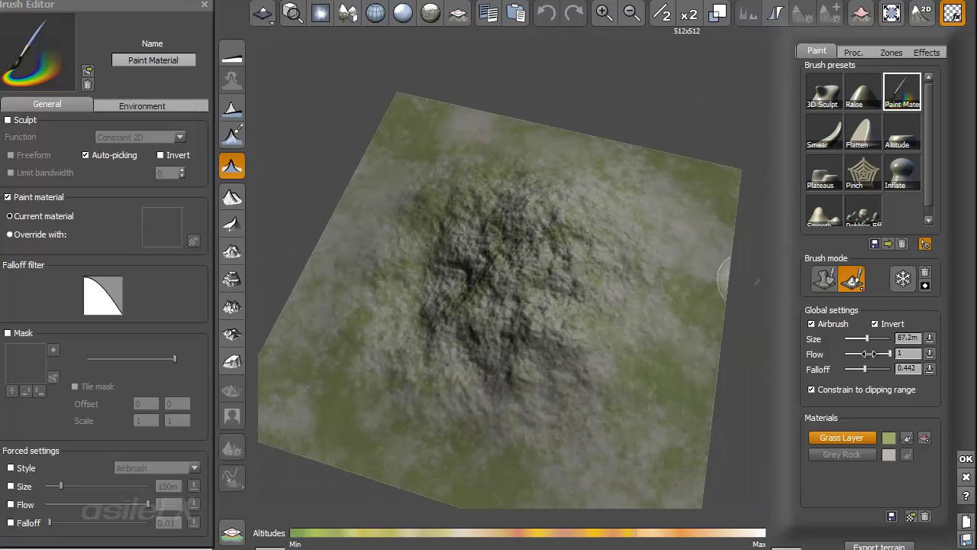
pyautogui.moveTo(867, 344); pyautogui.dragTo(873, 343)
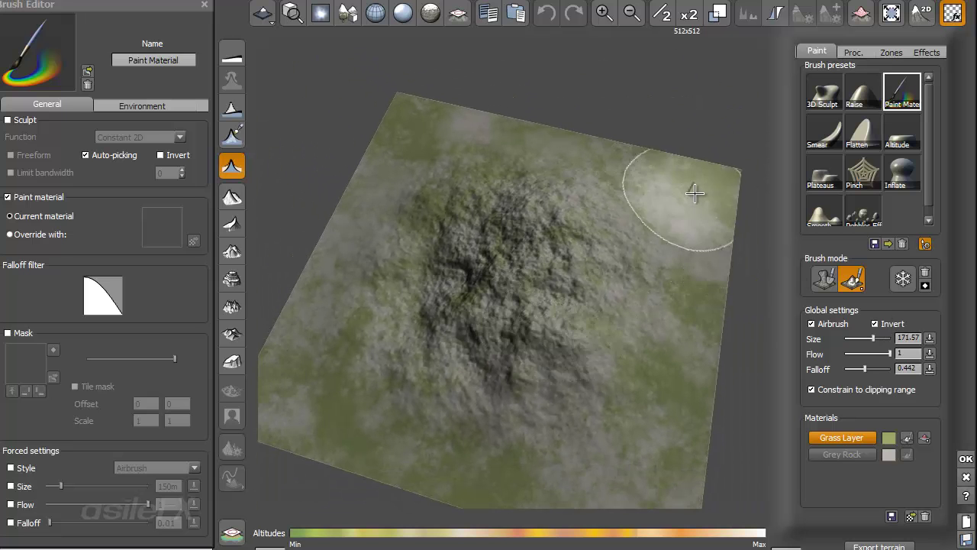
# Erase the grass from the flat ground on all sides of the mountain with a brush falloff of 0.611
pyautogui.moveTo(722, 184)
pyautogui.mouseDown()
pyautogui.moveTo(687, 386)
pyautogui.moveTo(695, 402)
pyautogui.moveTo(663, 389)
pyautogui.moveTo(718, 351)
pyautogui.moveTo(573, 474)
pyautogui.moveTo(345, 483)
pyautogui.mouseUp()
pyautogui.moveTo(345, 482)
pyautogui.mouseDown(button='middle')
pyautogui.moveTo(585, 375)
pyautogui.moveTo(733, 435)
pyautogui.moveTo(555, 493)
pyautogui.mouseUp(button='middle')
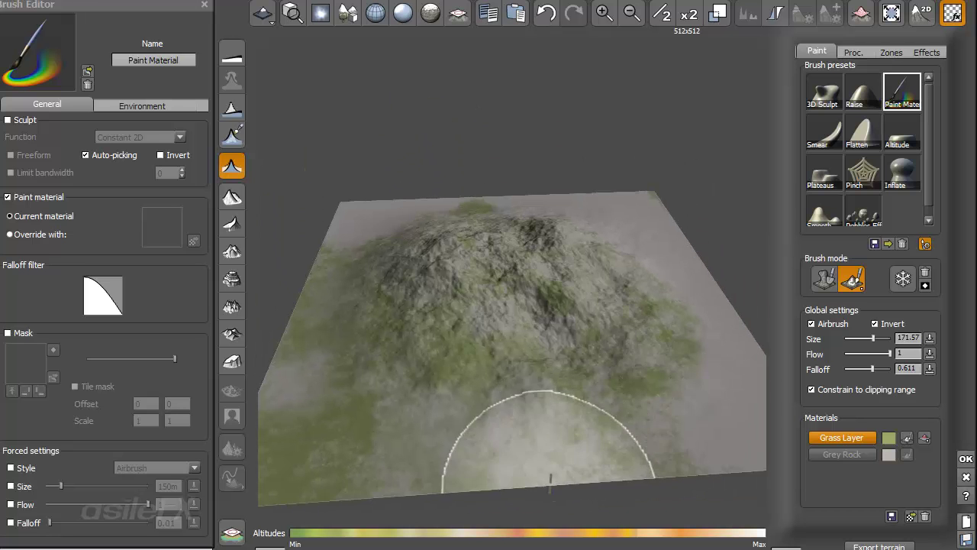
pyautogui.moveTo(556, 435); pyautogui.dragTo(455, 432, button='middle')
pyautogui.moveTo(455, 432); pyautogui.dragTo(389, 484)
pyautogui.moveTo(389, 484); pyautogui.dragTo(688, 418, button='middle')
pyautogui.moveTo(607, 405)
pyautogui.mouseDown()
pyautogui.moveTo(674, 390)
pyautogui.moveTo(604, 491)
pyautogui.moveTo(596, 422)
pyautogui.moveTo(556, 493)
pyautogui.mouseUp()
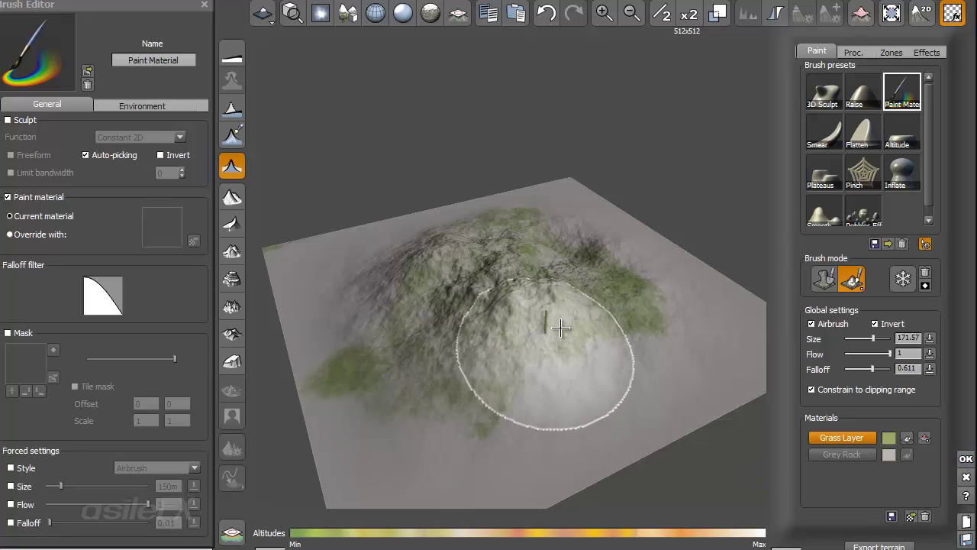
pyautogui.moveTo(541, 327); pyautogui.dragTo(496, 368, button='middle')
pyautogui.moveTo(380, 160); pyautogui.dragTo(369, 157)
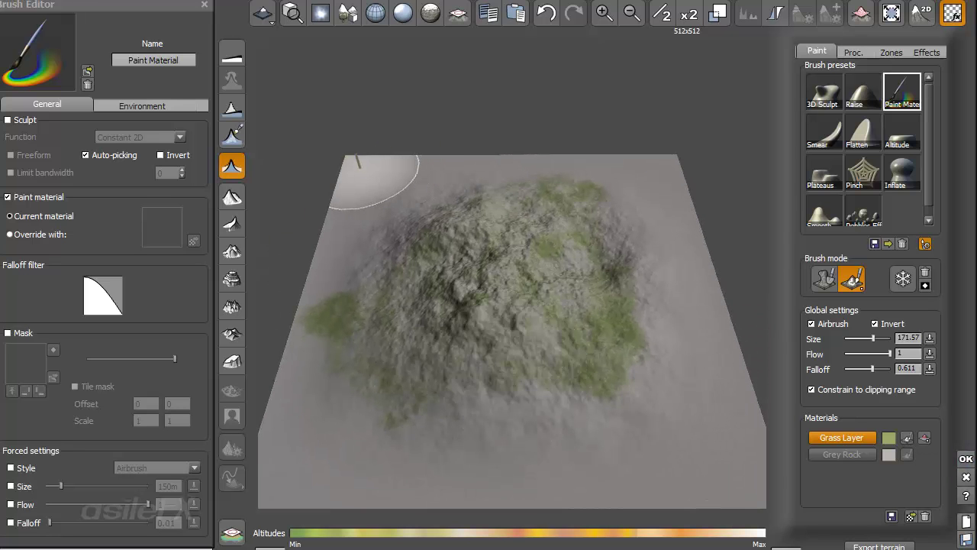
pyautogui.moveTo(525, 251); pyautogui.dragTo(752, 385, button='right')
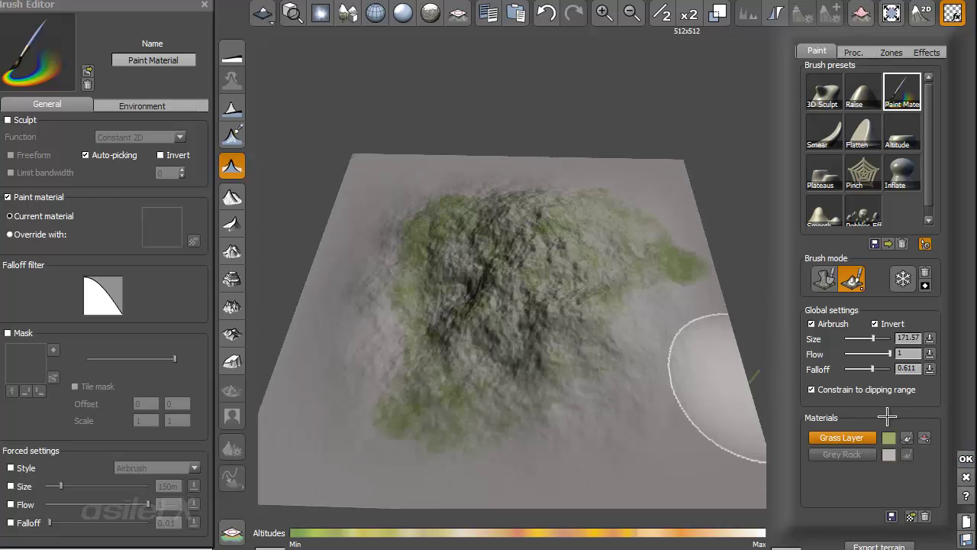
# Cycle the Grass Layer through its display modes to check the erased areas and accept the terrain
pyautogui.click(908, 438)
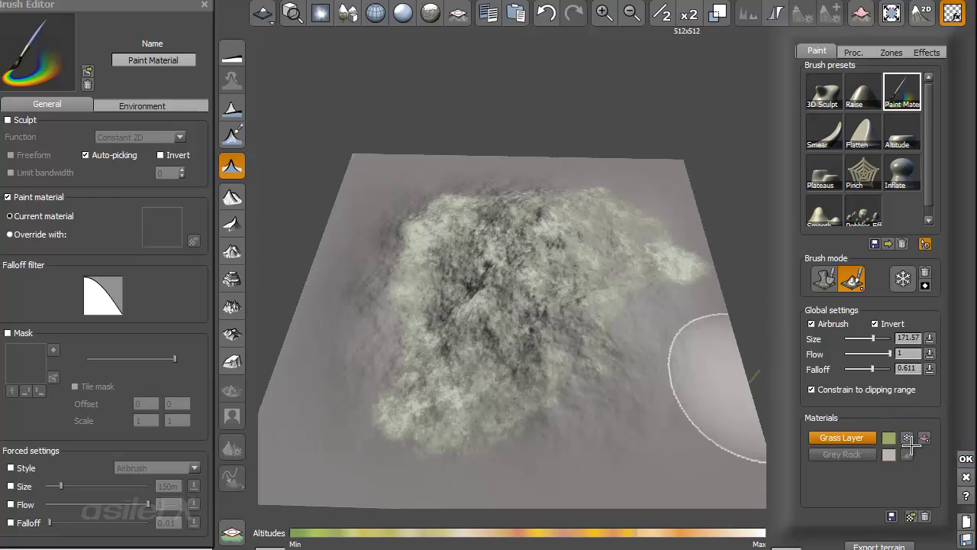
pyautogui.click(908, 438)
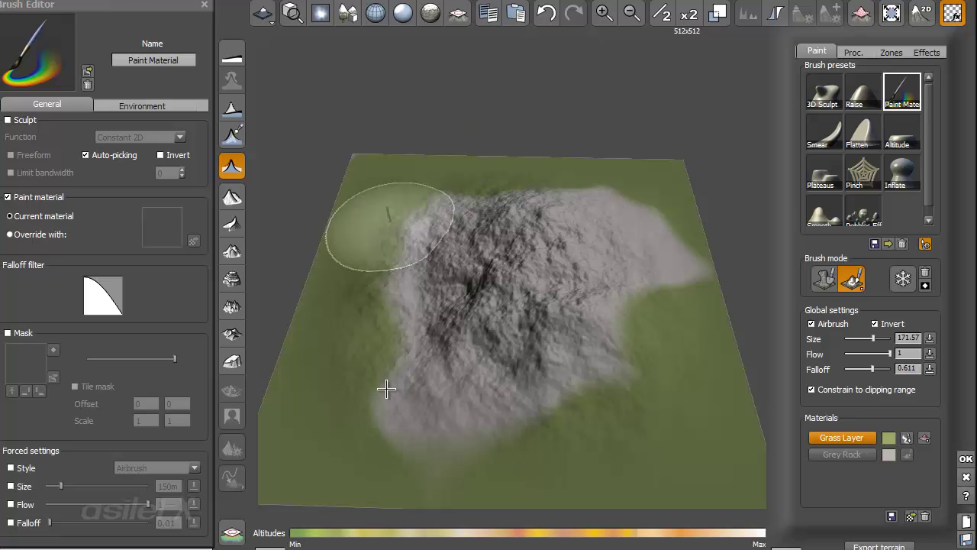
pyautogui.click(908, 437)
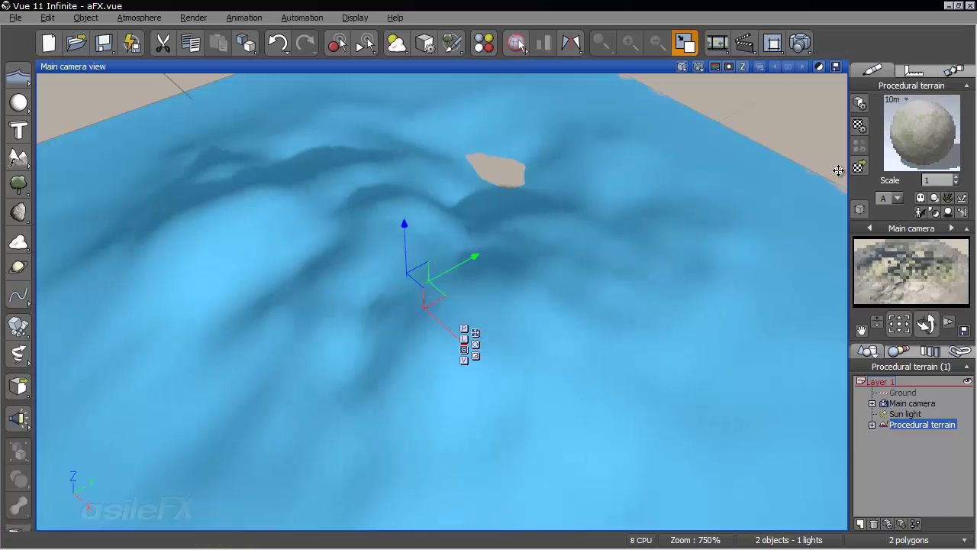
# Open the Grass Layer's alpha function, examine the layer painting node's procedural mask and brush paint, and close the graph
pyautogui.rightClick(901, 135)
pyautogui.click(898, 135)
pyautogui.rightClick(294, 307)
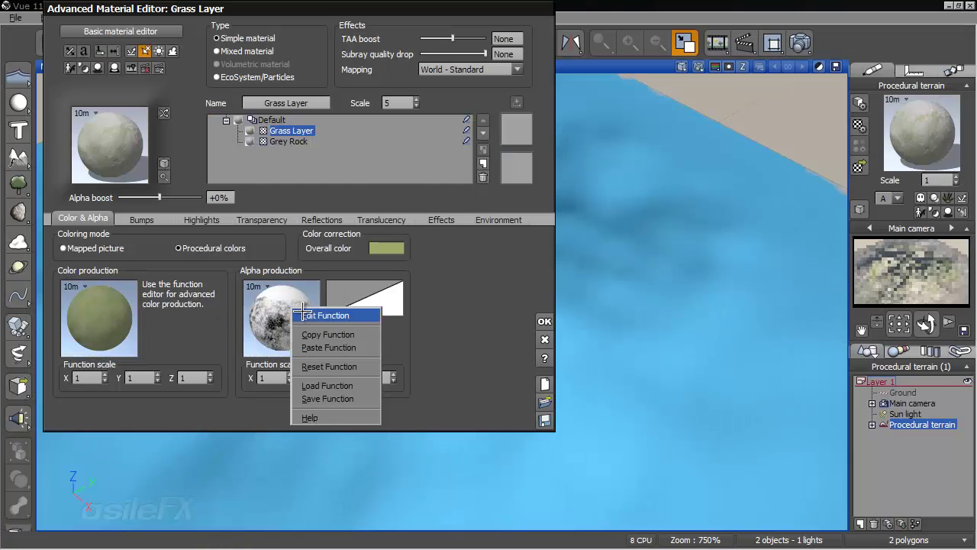
pyautogui.click(315, 312)
pyautogui.moveTo(429, 214); pyautogui.dragTo(411, 214, button='middle')
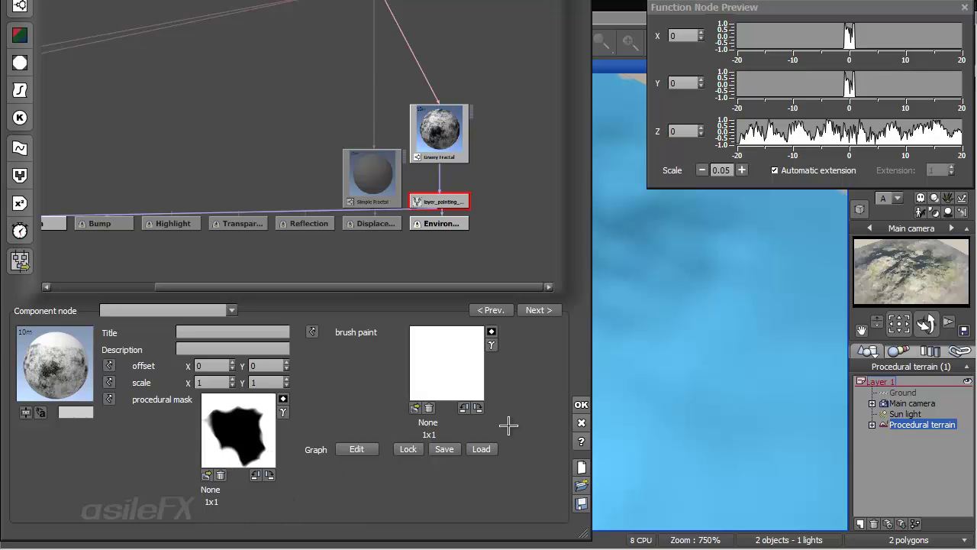
pyautogui.click(581, 405)
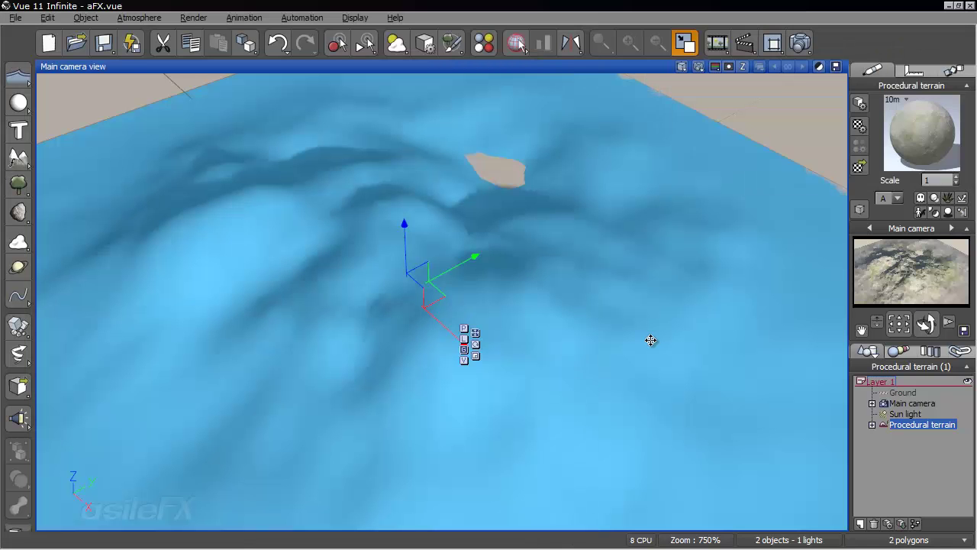
pyautogui.rightClick(954, 115)
pyautogui.click(870, 122)
pyautogui.press('Escape')
# Reopen the terrain editor, delete the Grass Layer from the terrain's materials and add a new Grass Layer
pyautogui.doubleClick(435, 280)
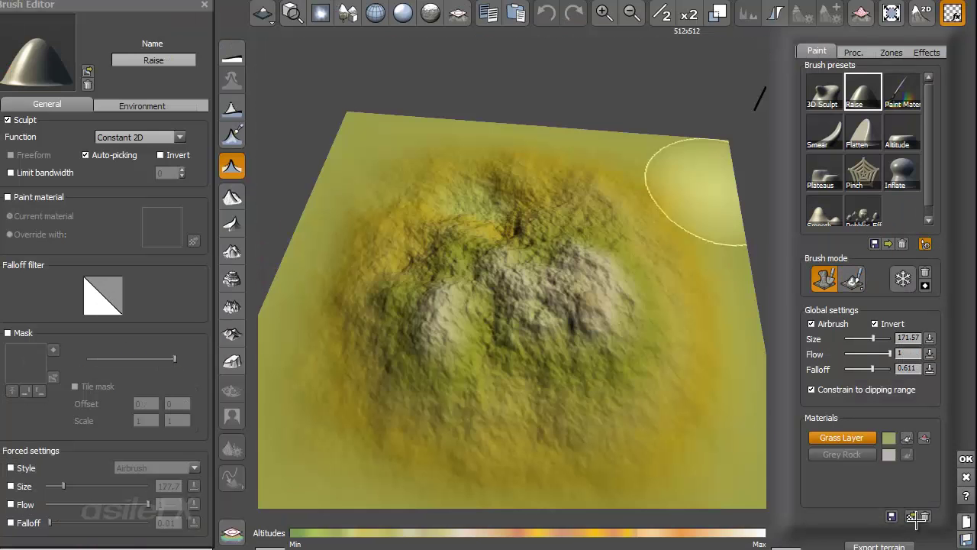
pyautogui.click(925, 517)
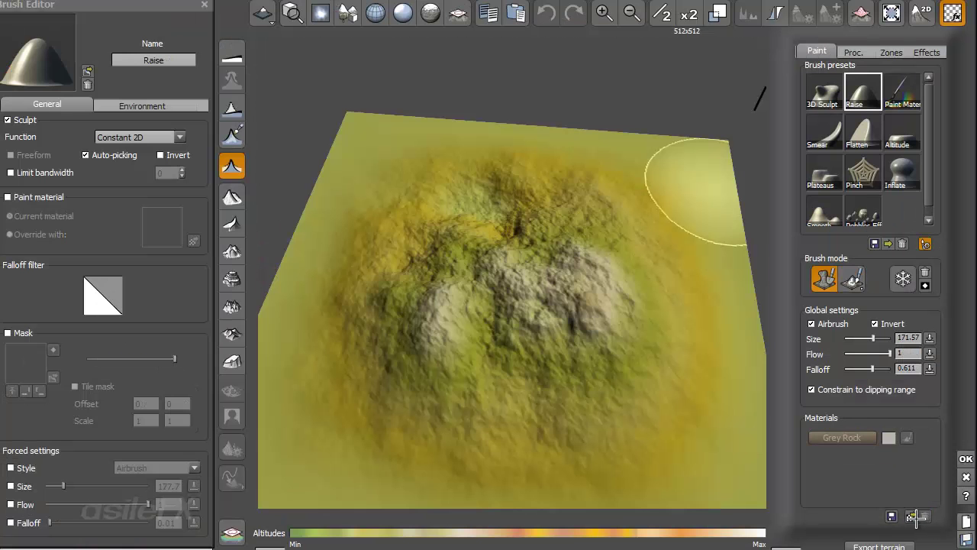
pyautogui.click(913, 516)
pyautogui.press('Return')
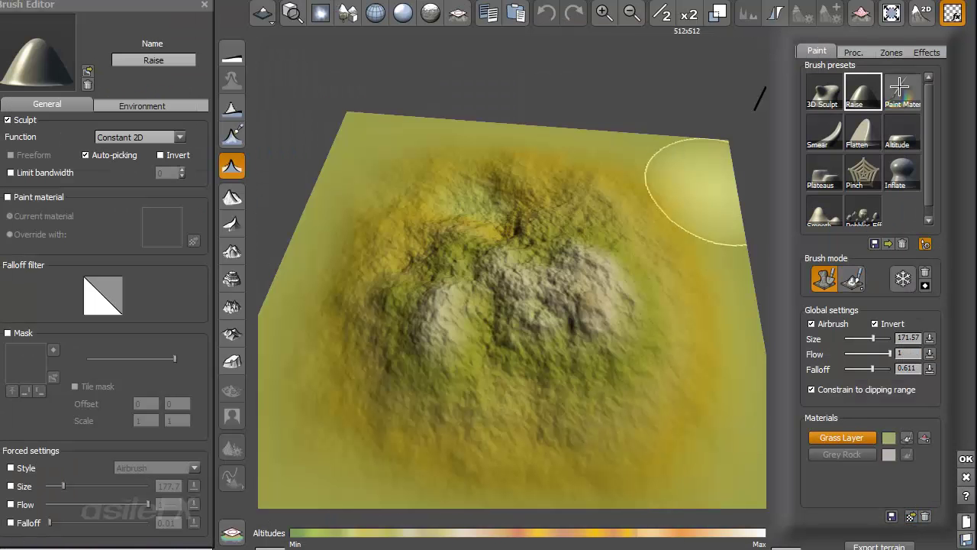
# Choose the Paint Material brush and switch the new Grass Layer to its whitened display mode, viewing the terrain from above
pyautogui.click(901, 90)
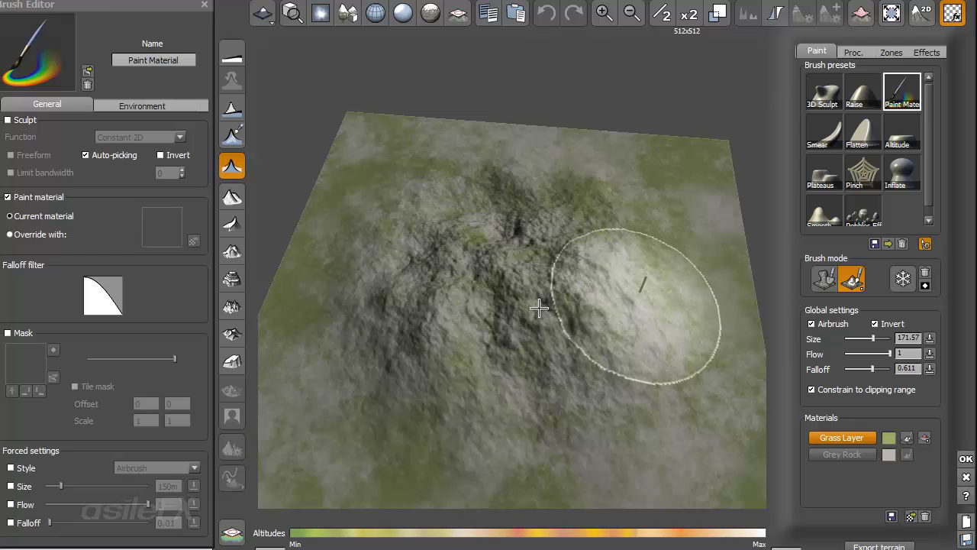
pyautogui.moveTo(634, 293); pyautogui.dragTo(805, 374, button='right')
pyautogui.click(898, 437)
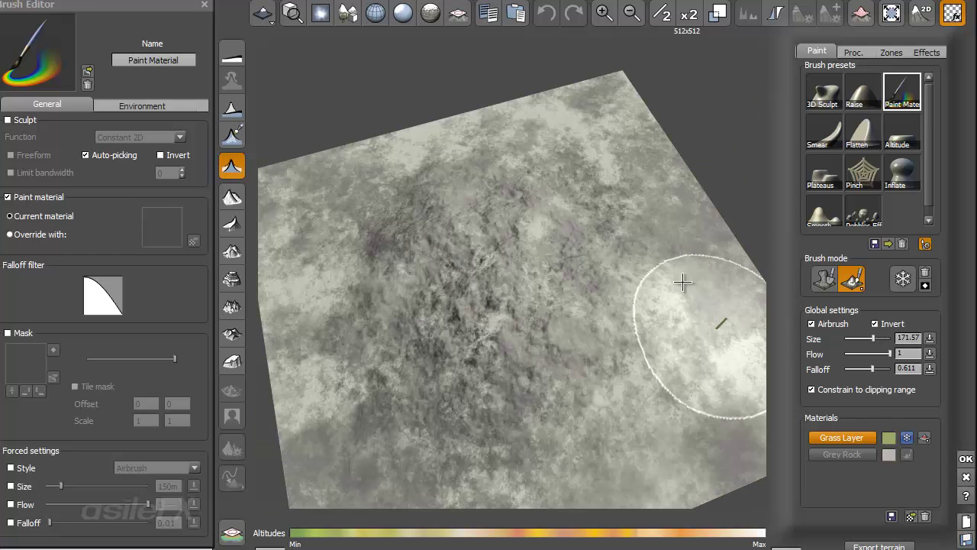
# Paint grass over the mountain with a brush size of 103.58 and Airbrush and Invert off
pyautogui.moveTo(884, 340); pyautogui.dragTo(883, 340)
pyautogui.click(811, 324)
pyautogui.moveTo(461, 251); pyautogui.dragTo(506, 273)
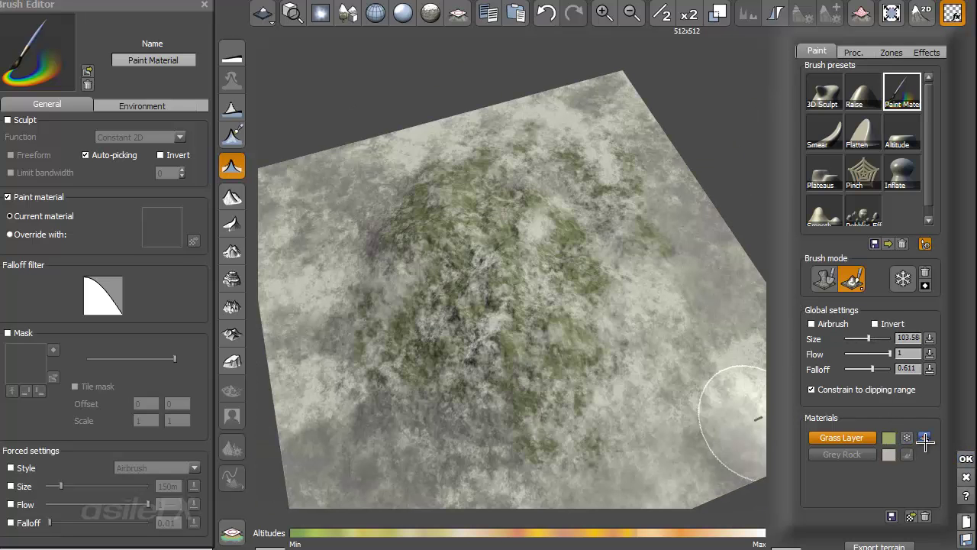
# Toggle the Grass Layer's hatched distribution overlay and cycle its display modes to compare the painted coverage
pyautogui.click(924, 438)
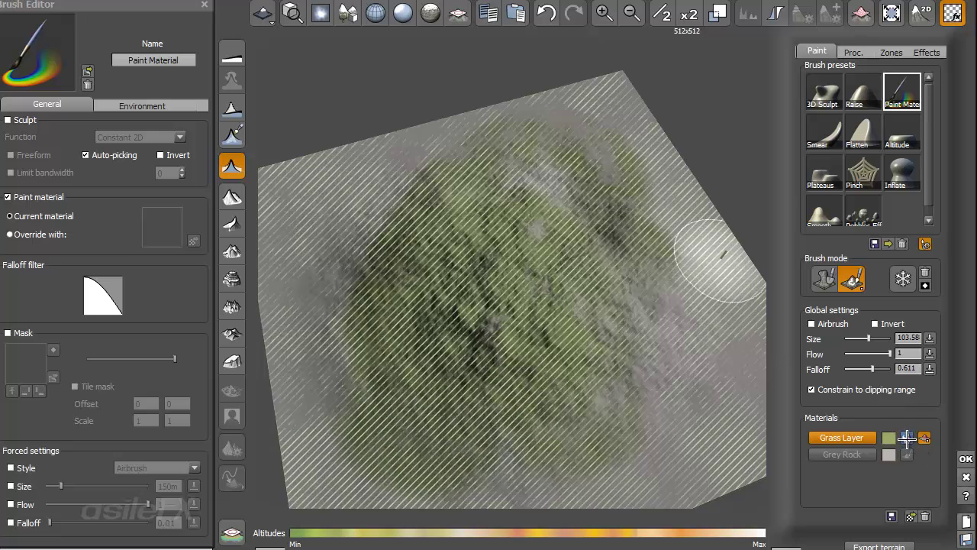
pyautogui.click(907, 438)
pyautogui.click(906, 438)
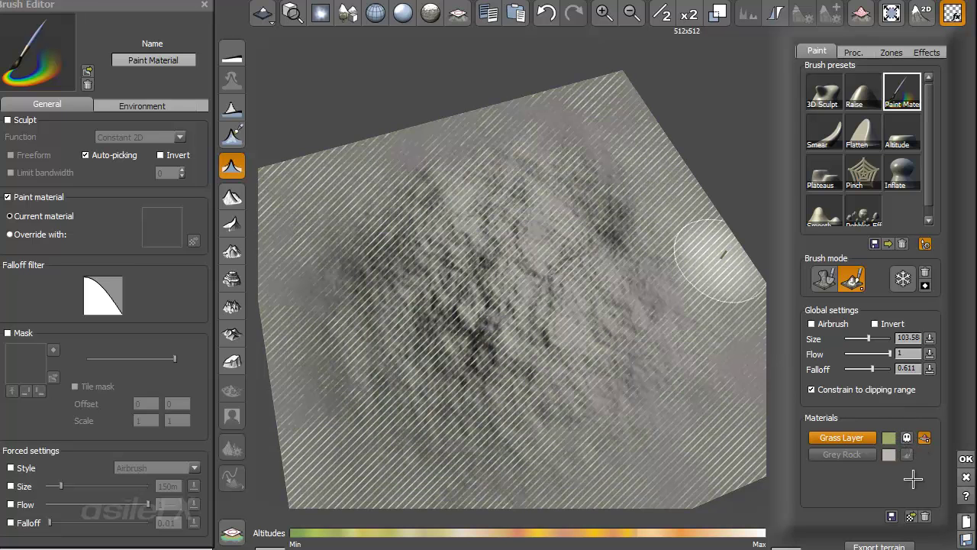
pyautogui.click(907, 437)
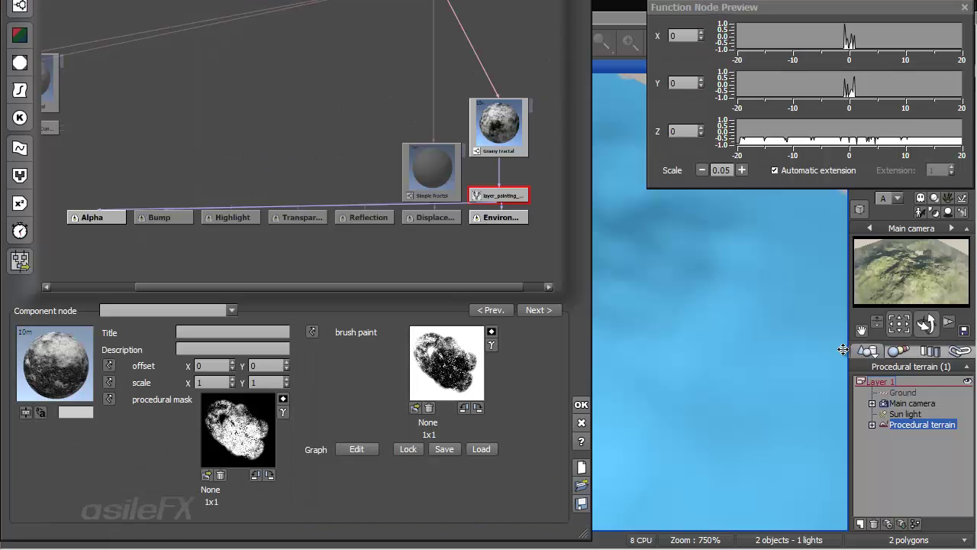
# Accept the Grass Layer's alpha function graph and set the layer's alpha boost to -100%
pyautogui.click(581, 404)
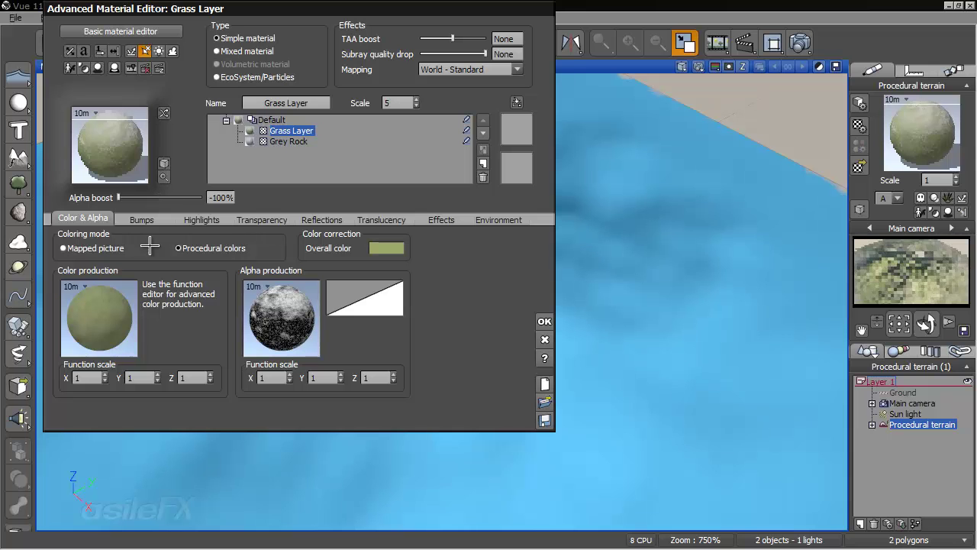
# Accept the Grass Layer's material settings, examine the resulting painted coverage in the terrain editor, and accept the terrain
pyautogui.click(547, 321)
pyautogui.moveTo(460, 349); pyautogui.dragTo(540, 300, button='right')
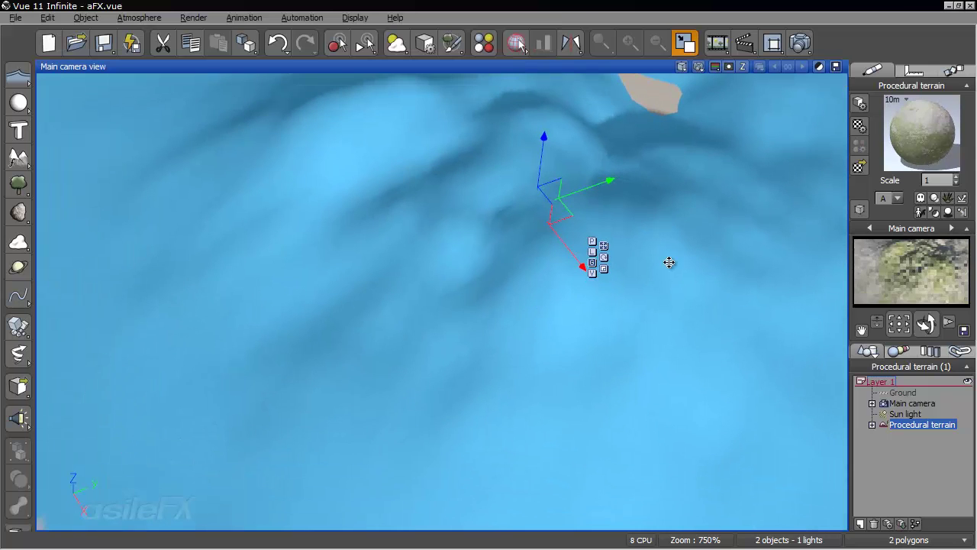
pyautogui.doubleClick(460, 337)
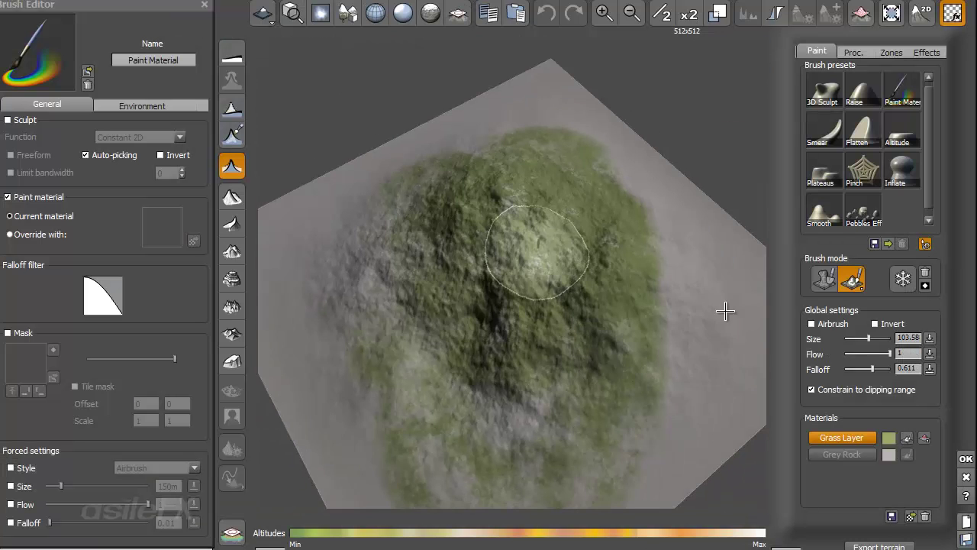
pyautogui.moveTo(666, 174)
pyautogui.mouseDown(button='right')
pyautogui.moveTo(697, 137)
pyautogui.moveTo(617, 199)
pyautogui.mouseUp(button='right')
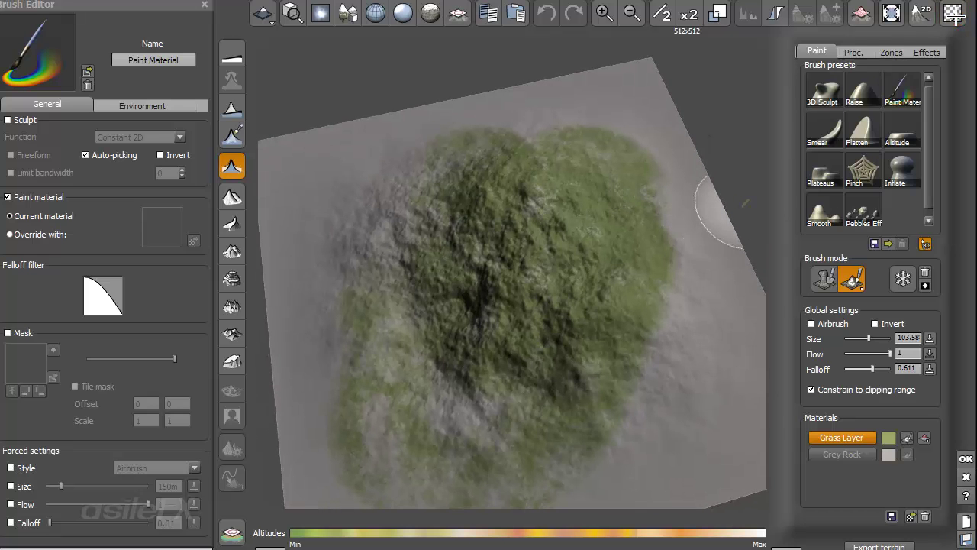
pyautogui.click(965, 458)
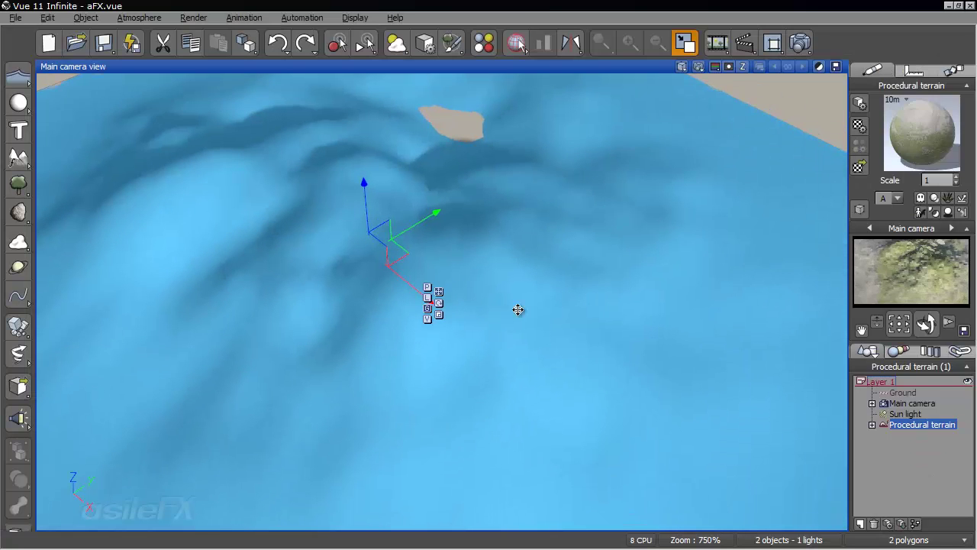
# Open the Grass Layer's alpha function graph, review the Grainy Fractal feeding the layer painting node, and accept the graph and material
pyautogui.moveTo(467, 372); pyautogui.dragTo(345, 403, button='right')
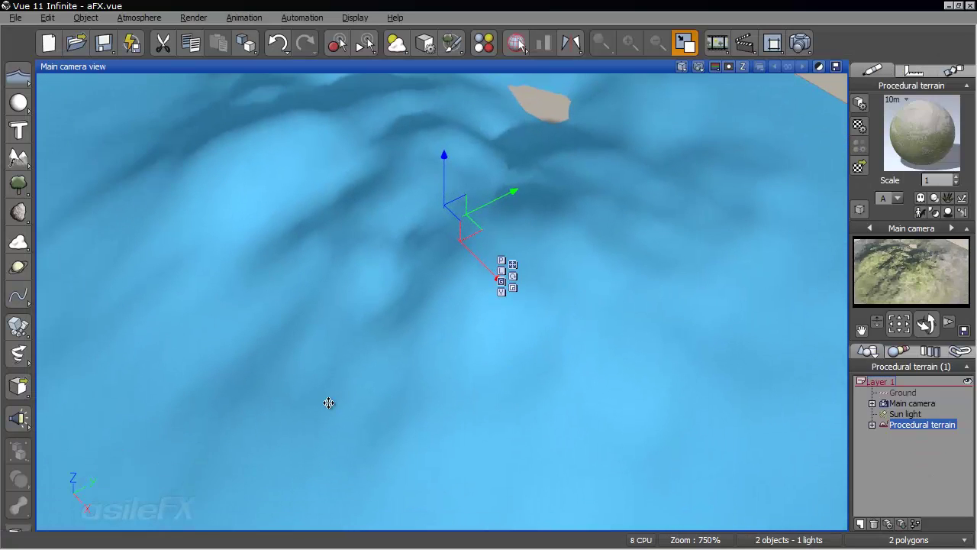
pyautogui.moveTo(345, 403); pyautogui.dragTo(529, 289, button='middle')
pyautogui.moveTo(531, 289); pyautogui.dragTo(552, 303, button='right')
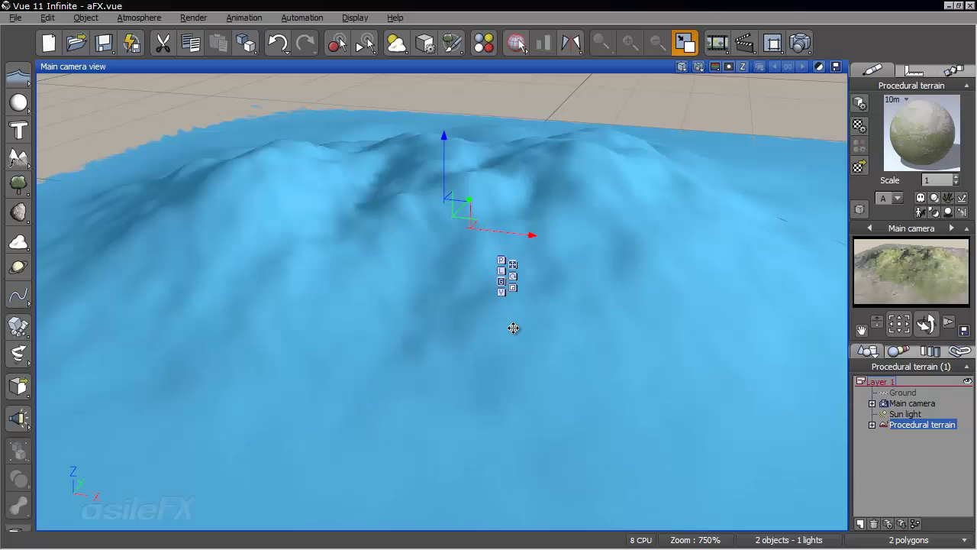
pyautogui.scroll(2, 505, 319)
pyautogui.rightClick(911, 106)
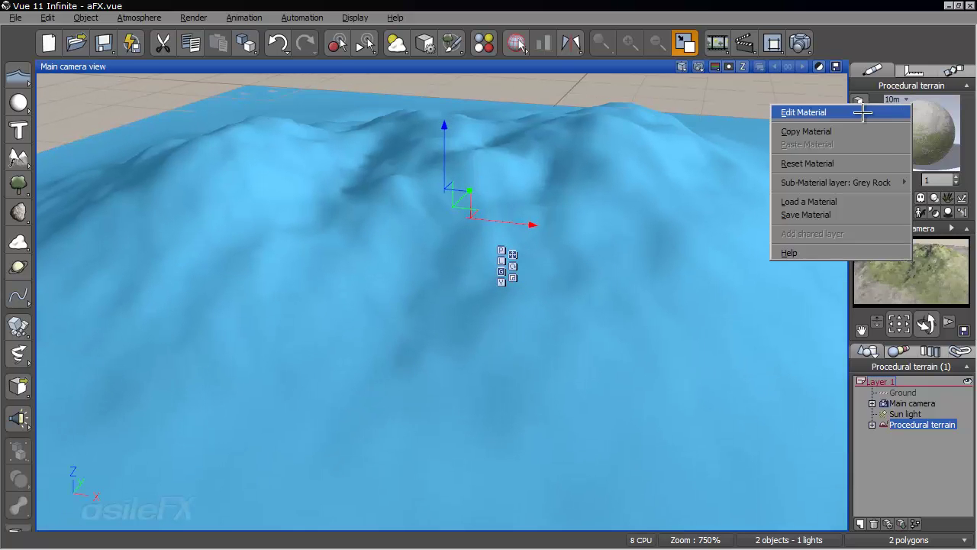
pyautogui.click(863, 112)
pyautogui.rightClick(293, 302)
pyautogui.click(321, 308)
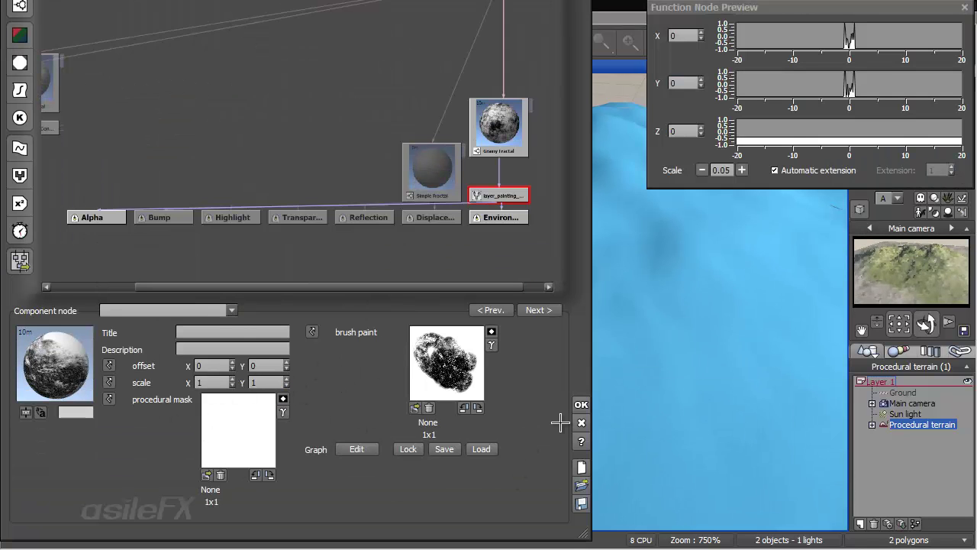
pyautogui.click(581, 405)
pyautogui.click(540, 328)
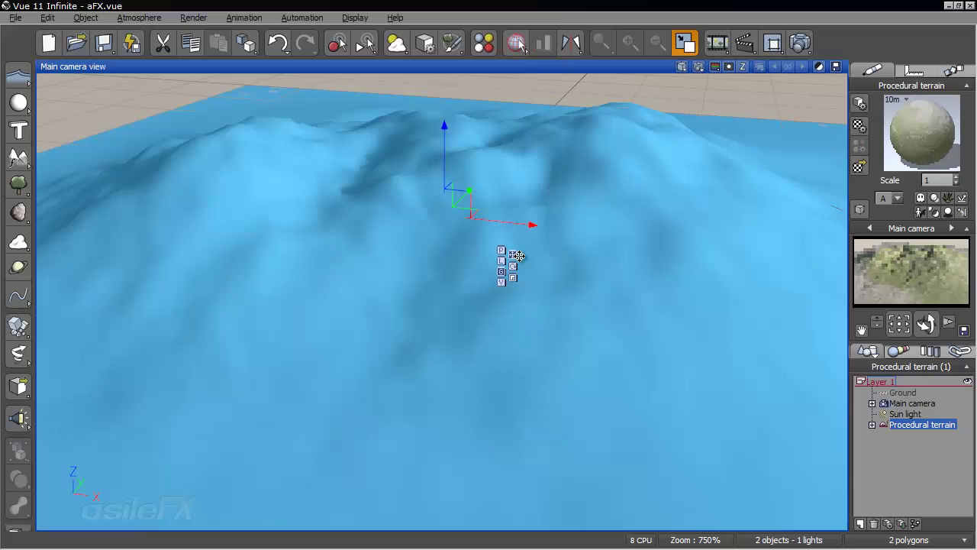
# Examine the painted Grass Layer on the mountain in the terrain editor from several angles
pyautogui.moveTo(684, 409); pyautogui.dragTo(559, 391, button='right')
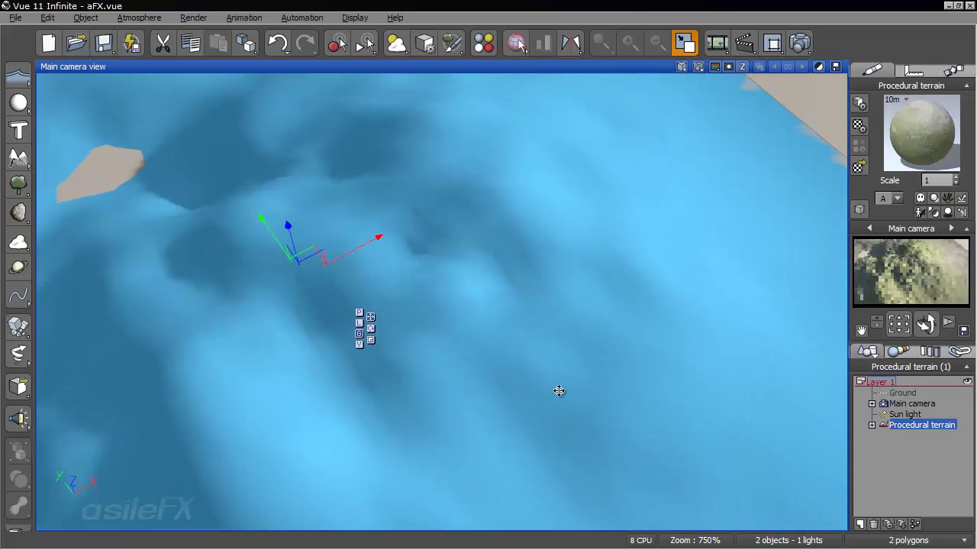
pyautogui.doubleClick(605, 334)
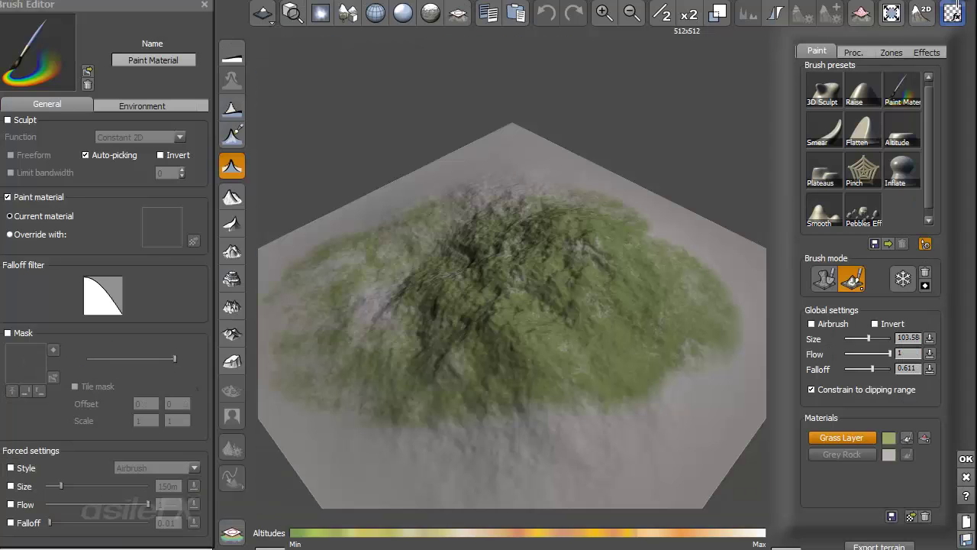
pyautogui.click(952, 13)
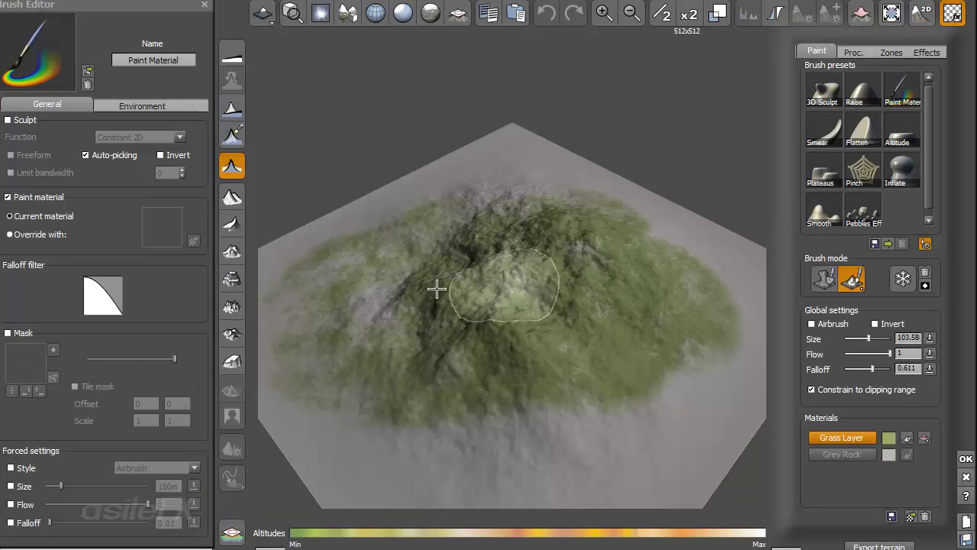
pyautogui.moveTo(446, 288); pyautogui.dragTo(572, 323, button='right')
pyautogui.moveTo(633, 218); pyautogui.dragTo(537, 244, button='right')
pyautogui.moveTo(629, 341); pyautogui.dragTo(641, 224, button='right')
pyautogui.scroll(3, 600, 341)
pyautogui.moveTo(649, 330); pyautogui.dragTo(573, 443, button='right')
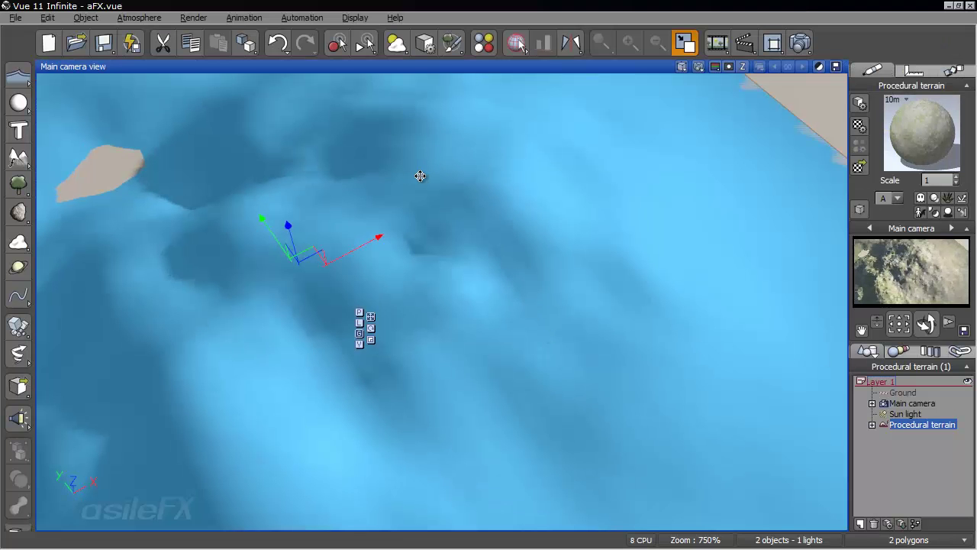
# Examine how the Grass Layer spreads across the whole terrain in the main camera view and the terrain editor
pyautogui.moveTo(429, 164); pyautogui.dragTo(269, 162, button='right')
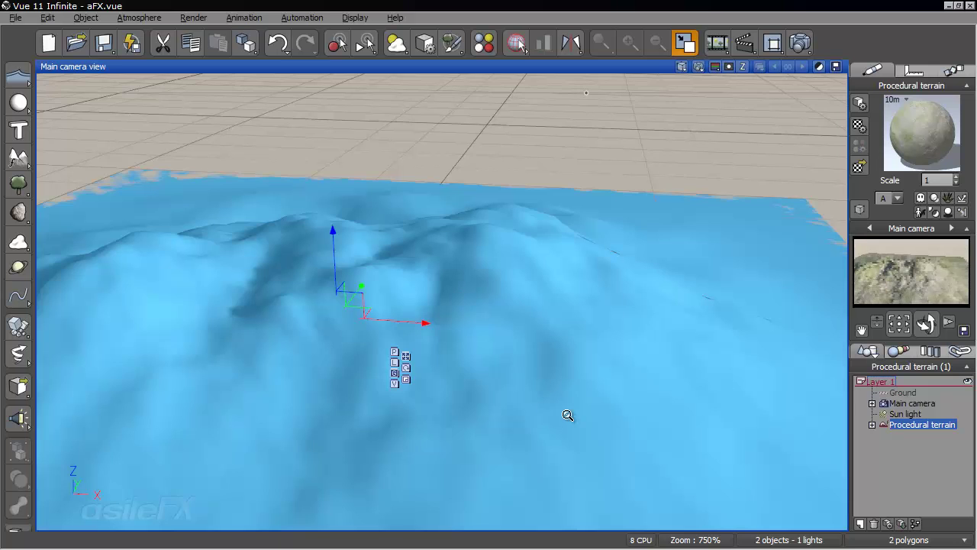
pyautogui.scroll(3, 570, 415)
pyautogui.moveTo(634, 378); pyautogui.dragTo(394, 373, button='right')
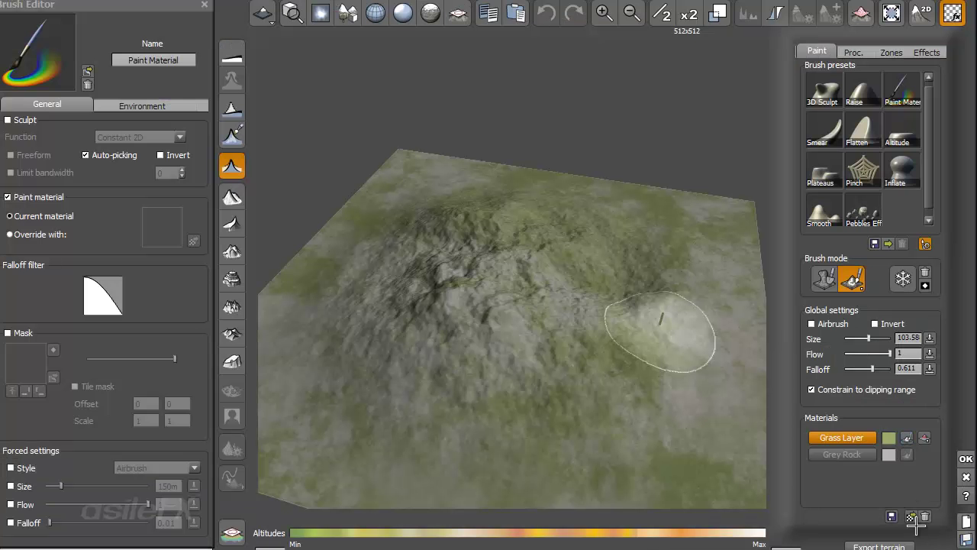
# Remove the Grass Layer and add the Large Scale Pale Grass material from the Material Layers collection
pyautogui.click(872, 103)
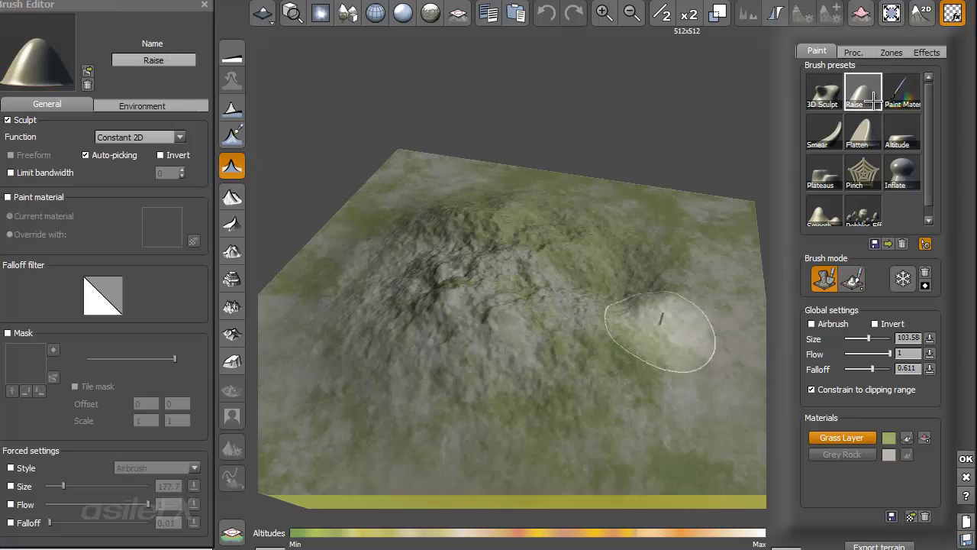
pyautogui.click(925, 517)
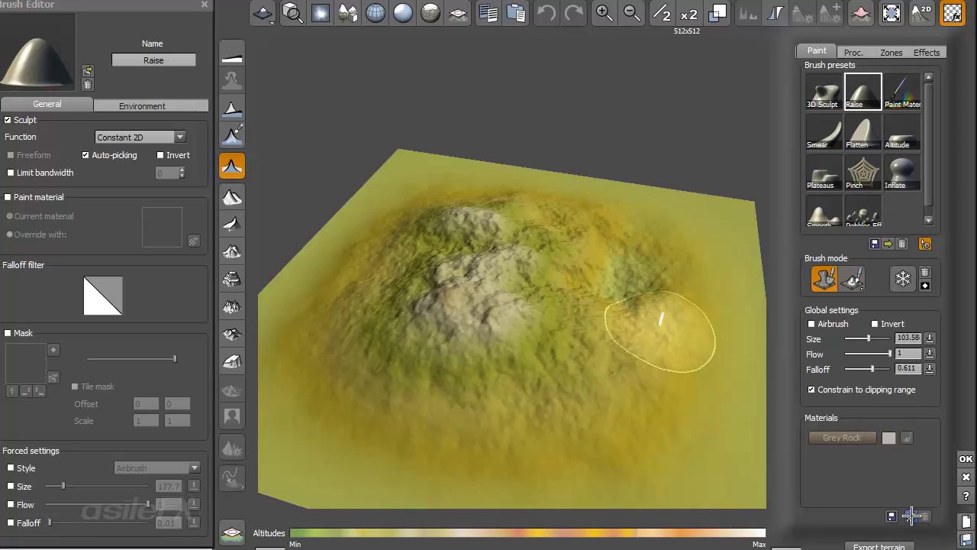
pyautogui.click(911, 516)
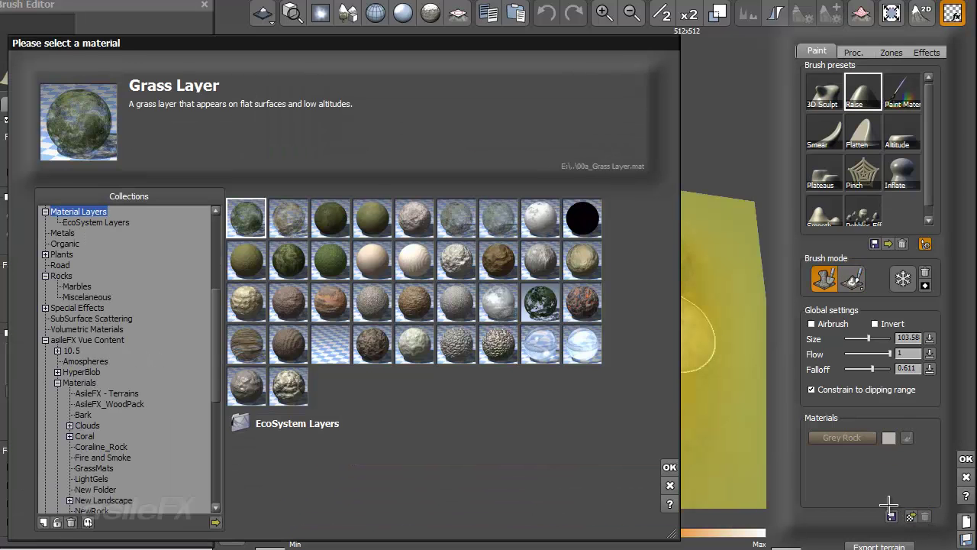
pyautogui.click(379, 220)
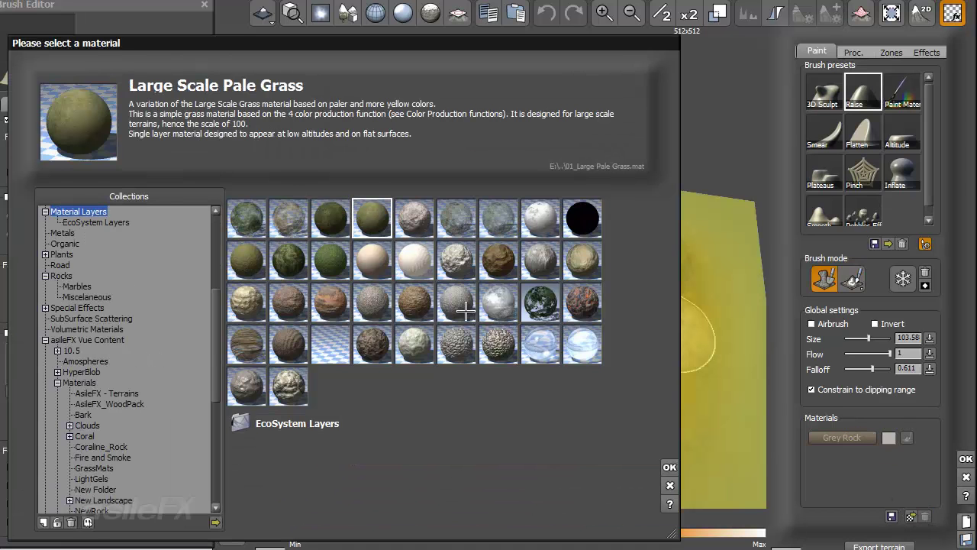
pyautogui.click(669, 465)
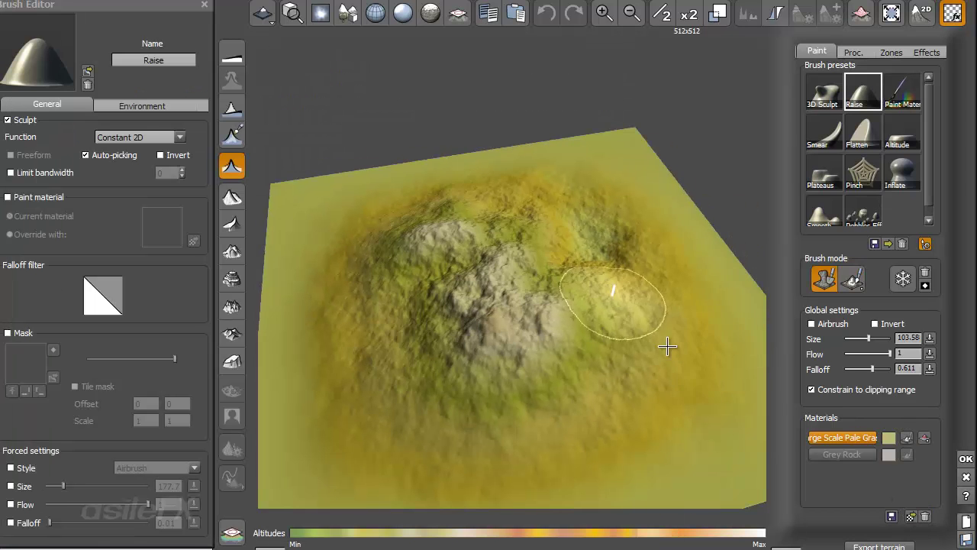
# Choose the Paint Material brush, check the pale grass coverage on the mountain, and accept the terrain
pyautogui.click(891, 100)
pyautogui.moveTo(497, 290)
pyautogui.mouseDown(button='middle')
pyautogui.moveTo(375, 275)
pyautogui.moveTo(628, 406)
pyautogui.mouseUp(button='middle')
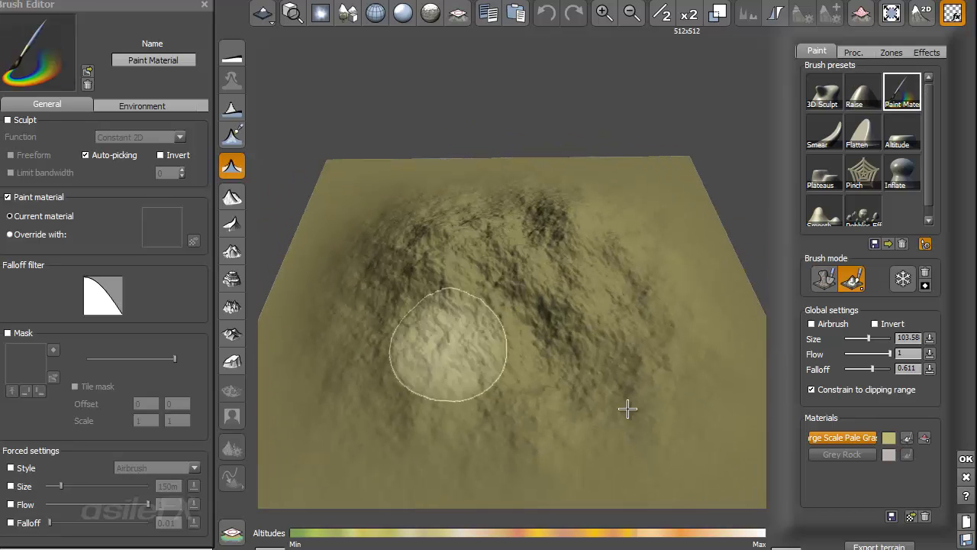
pyautogui.click(966, 458)
pyautogui.moveTo(926, 321); pyautogui.dragTo(694, 301)
pyautogui.moveTo(694, 301); pyautogui.dragTo(744, 286, button='middle')
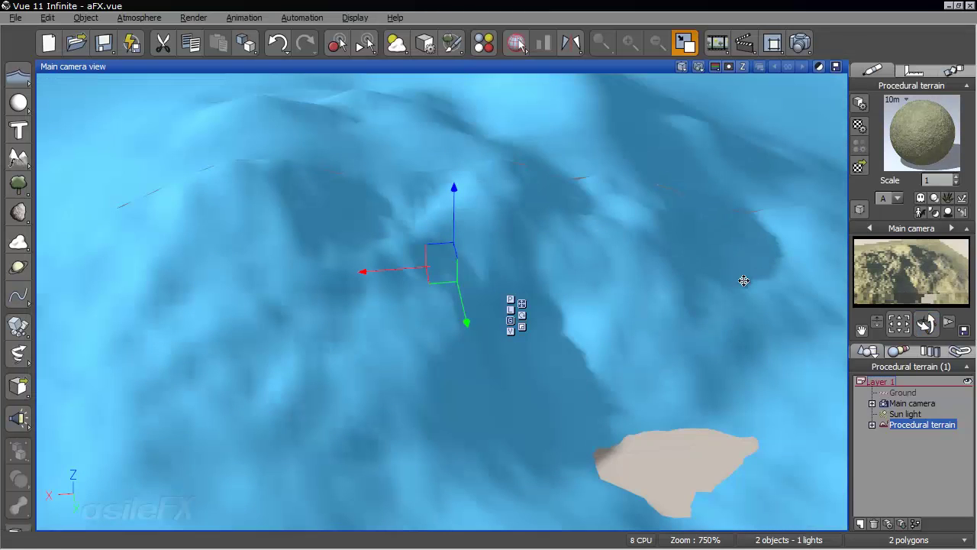
# Constrain Large Scale Pale Grass to slopes up to 37° with 2% steep and 5% flat fuzziness, and altitudes up to 0.35 with 9% top fuzziness
pyautogui.rightClick(936, 128)
pyautogui.click(832, 136)
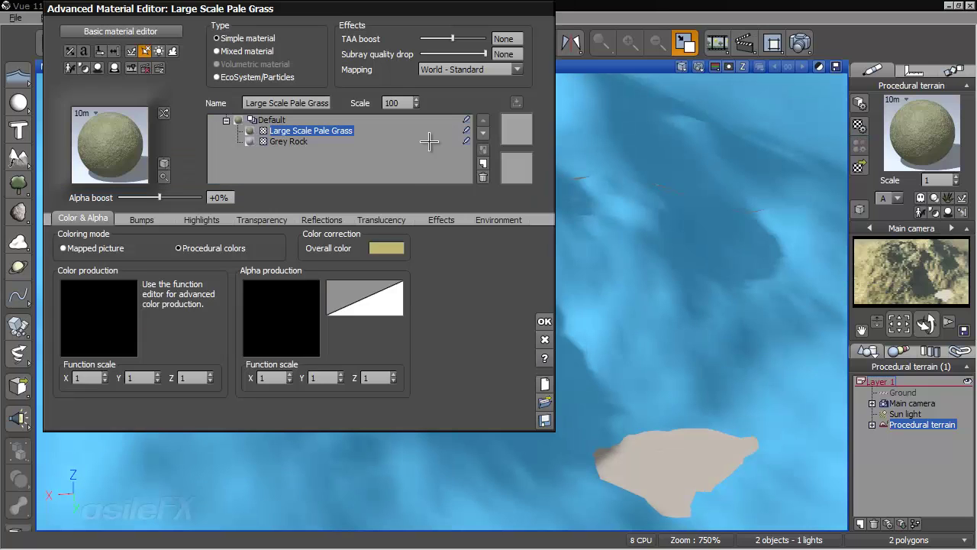
pyautogui.click(492, 218)
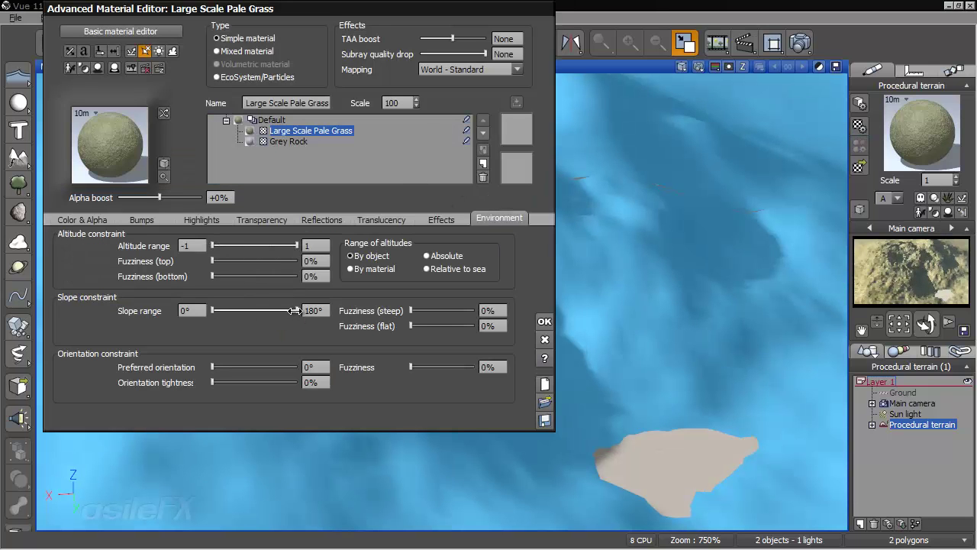
pyautogui.moveTo(246, 315); pyautogui.dragTo(246, 311)
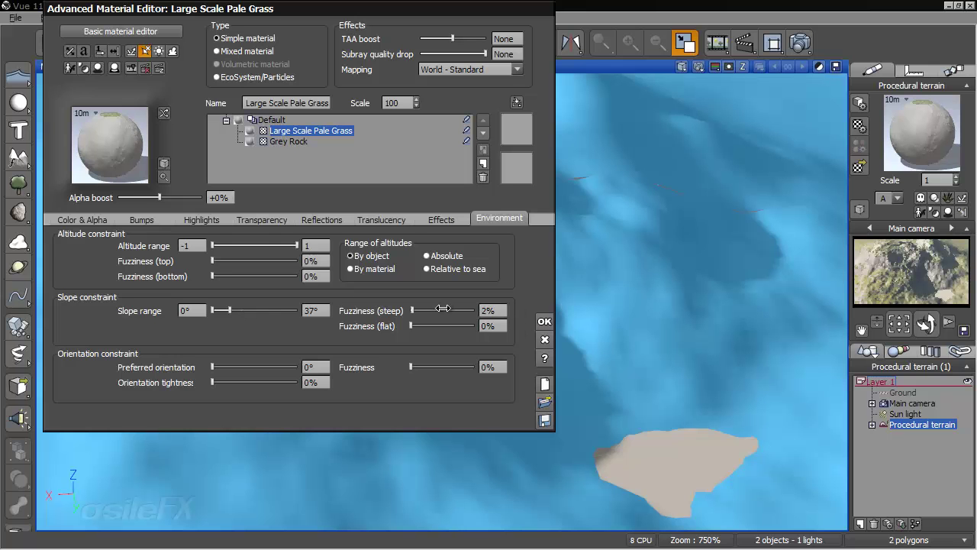
pyautogui.moveTo(432, 323); pyautogui.dragTo(440, 323)
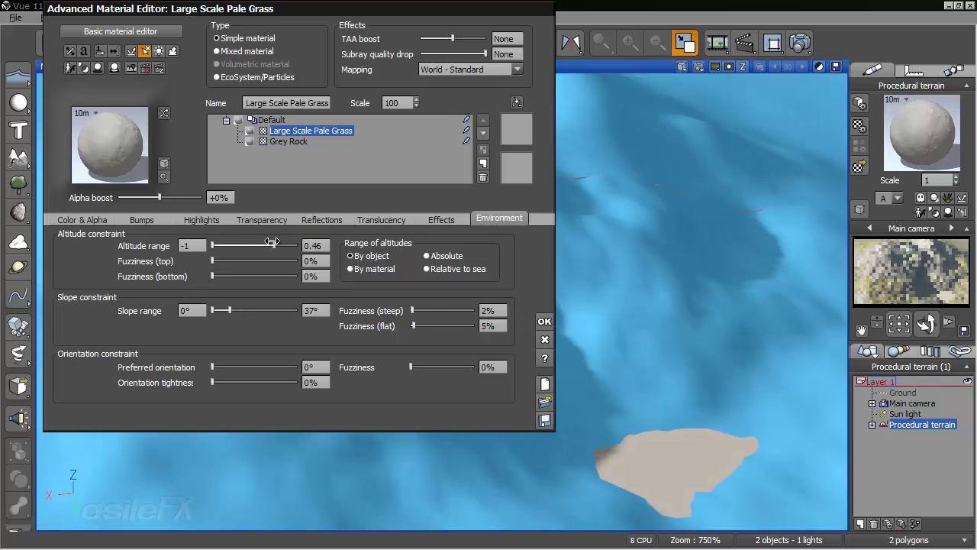
pyautogui.moveTo(213, 261); pyautogui.dragTo(233, 258)
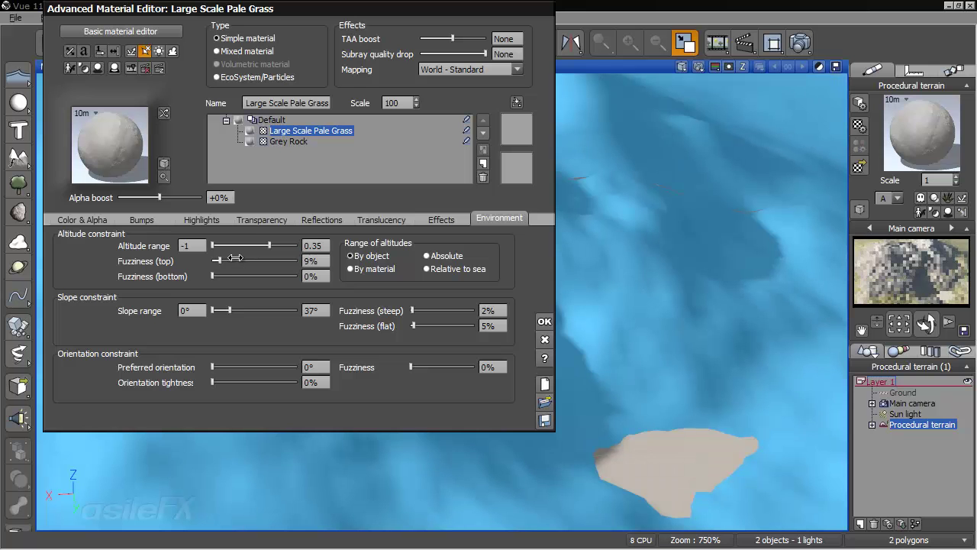
pyautogui.click(545, 321)
# Examine the constrained pale grass in the terrain editor and switch its layer to the whitened display mode
pyautogui.doubleClick(545, 292)
pyautogui.moveTo(690, 297)
pyautogui.mouseDown(button='right')
pyautogui.moveTo(611, 358)
pyautogui.moveTo(349, 262)
pyautogui.mouseUp(button='right')
pyautogui.moveTo(612, 323); pyautogui.dragTo(563, 355, button='right')
pyautogui.scroll(5, 576, 354)
pyautogui.scroll(-8, 404, 237)
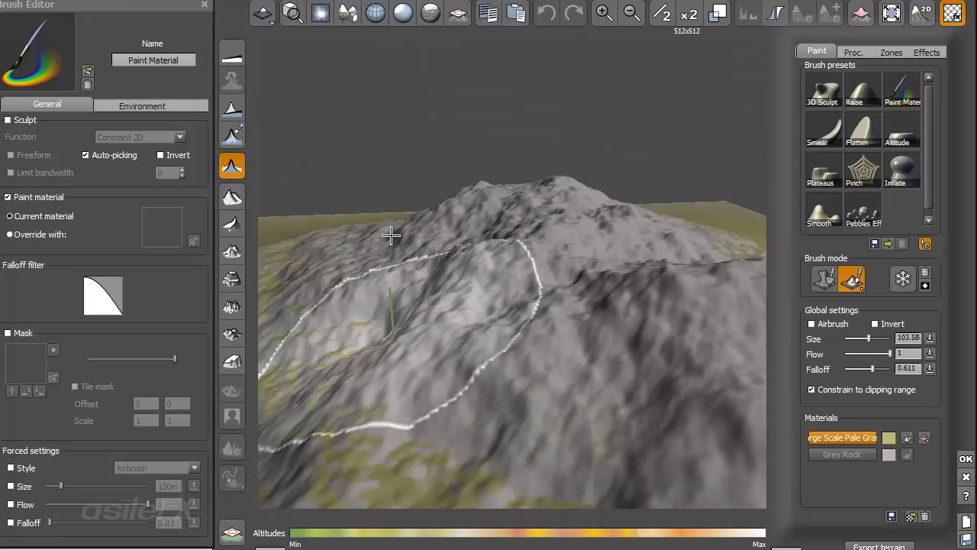
pyautogui.moveTo(626, 269); pyautogui.dragTo(683, 356, button='right')
pyautogui.scroll(3, 683, 356)
pyautogui.click(907, 439)
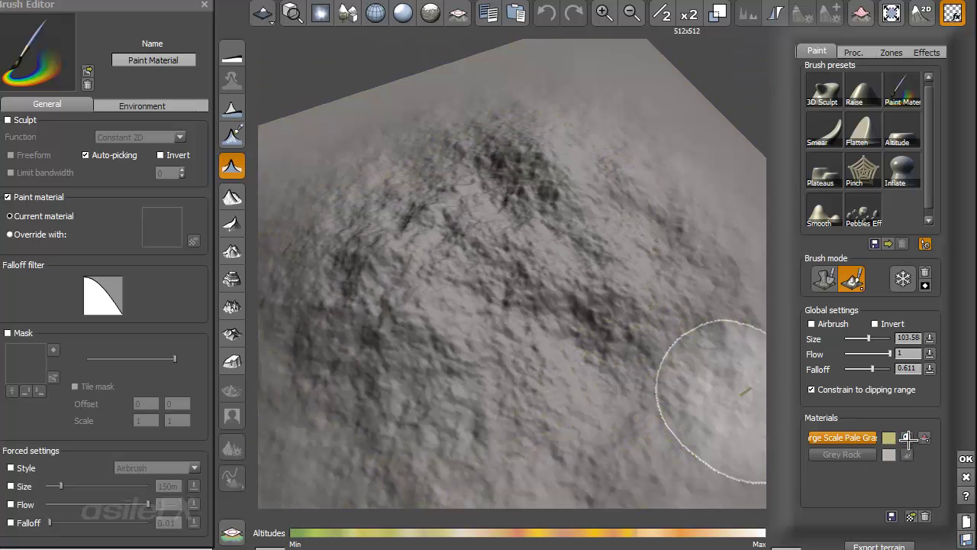
pyautogui.moveTo(724, 405)
pyautogui.mouseDown(button='right')
pyautogui.moveTo(596, 333)
pyautogui.moveTo(583, 332)
pyautogui.moveTo(525, 374)
pyautogui.moveTo(556, 344)
pyautogui.mouseUp(button='right')
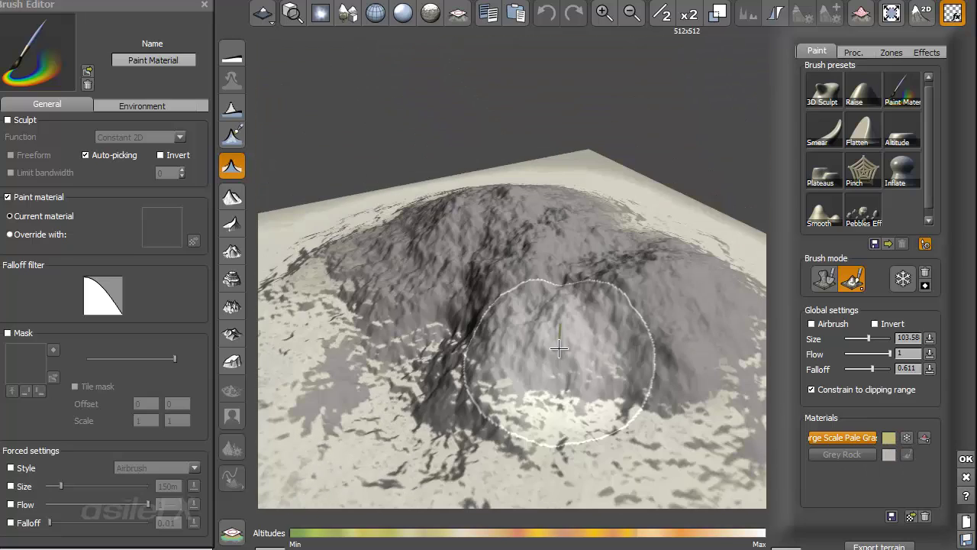
# Try limiting the Paint Material brush to slopes of 37° to 180° with 5% steep fuzziness, and reset the range to 0°
pyautogui.click(142, 104)
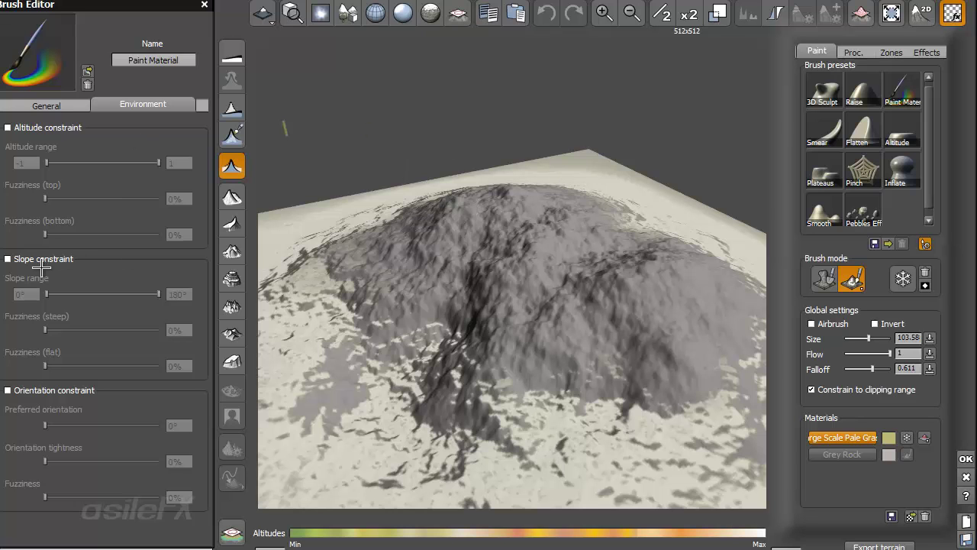
pyautogui.click(42, 259)
pyautogui.moveTo(53, 297); pyautogui.dragTo(74, 297)
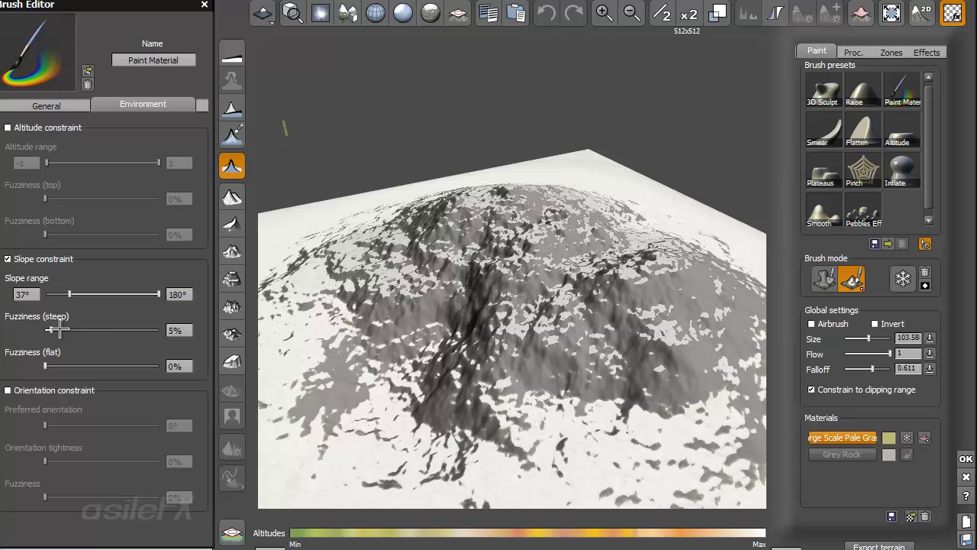
pyautogui.moveTo(73, 365)
pyautogui.mouseDown()
pyautogui.moveTo(88, 365)
pyautogui.moveTo(45, 365)
pyautogui.mouseUp()
pyautogui.moveTo(70, 294); pyautogui.dragTo(46, 294)
# Enlarge the brush to 623m, paint Large Scale Pale Grass across the mountain, and reduce the brush size again
pyautogui.moveTo(380, 325)
pyautogui.mouseDown(button='right')
pyautogui.moveTo(526, 374)
pyautogui.moveTo(458, 313)
pyautogui.moveTo(578, 278)
pyautogui.moveTo(623, 327)
pyautogui.mouseUp(button='right')
pyautogui.scroll(-3, 453, 307)
pyautogui.moveTo(571, 275); pyautogui.dragTo(687, 351, button='right')
pyautogui.moveTo(869, 338); pyautogui.dragTo(889, 341)
pyautogui.moveTo(687, 363)
pyautogui.mouseDown(button='right')
pyautogui.moveTo(622, 355)
pyautogui.moveTo(581, 275)
pyautogui.mouseUp(button='right')
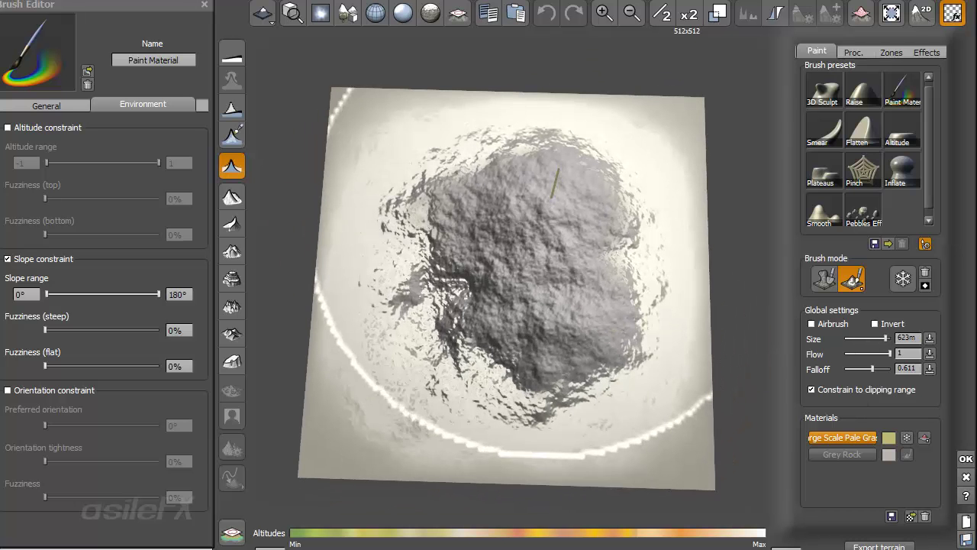
pyautogui.moveTo(555, 184)
pyautogui.mouseDown()
pyautogui.moveTo(677, 403)
pyautogui.moveTo(580, 191)
pyautogui.moveTo(385, 365)
pyautogui.mouseUp()
pyautogui.moveTo(385, 365); pyautogui.dragTo(649, 222, button='middle')
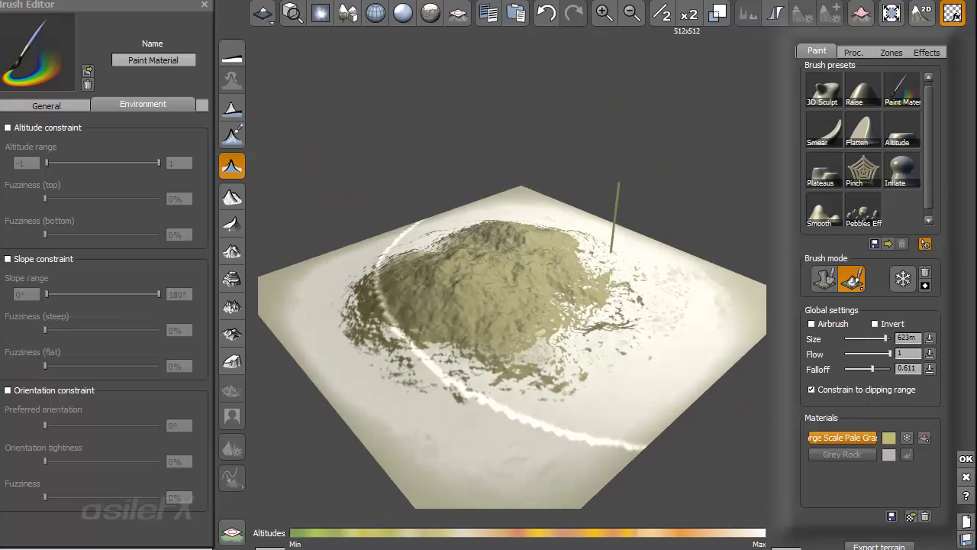
pyautogui.moveTo(889, 338); pyautogui.dragTo(875, 338)
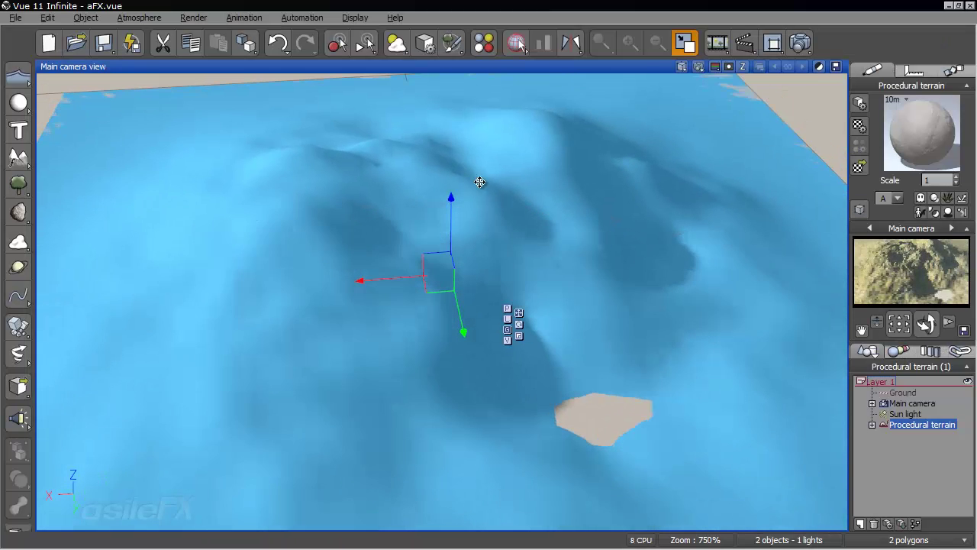
# Clear the environment constraints of Large Scale Pale Grass: altitudes up to 1, slopes up to 180°, and all fuzziness at 0%
pyautogui.rightClick(916, 124)
pyautogui.click(878, 129)
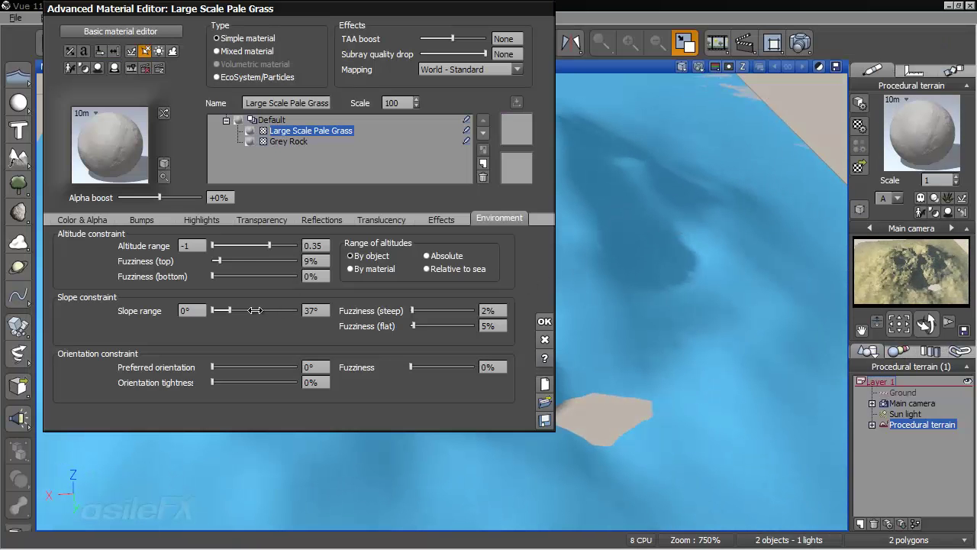
pyautogui.moveTo(444, 302); pyautogui.dragTo(435, 302)
pyautogui.moveTo(220, 262); pyautogui.dragTo(195, 262)
pyautogui.moveTo(269, 245); pyautogui.dragTo(351, 259)
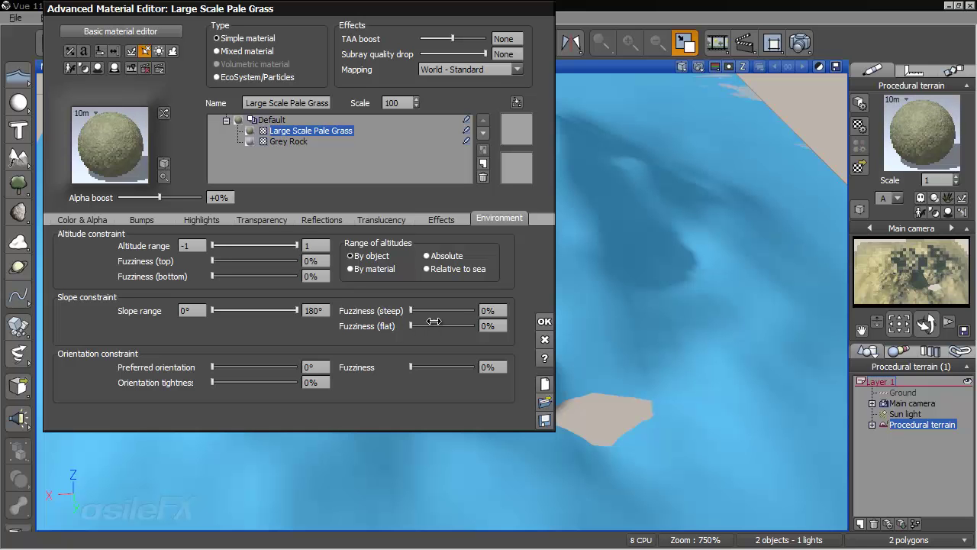
# Invert the brush paint mask in the alpha function of Large Scale Pale Grass and close the material editor
pyautogui.click(82, 219)
pyautogui.rightClick(284, 308)
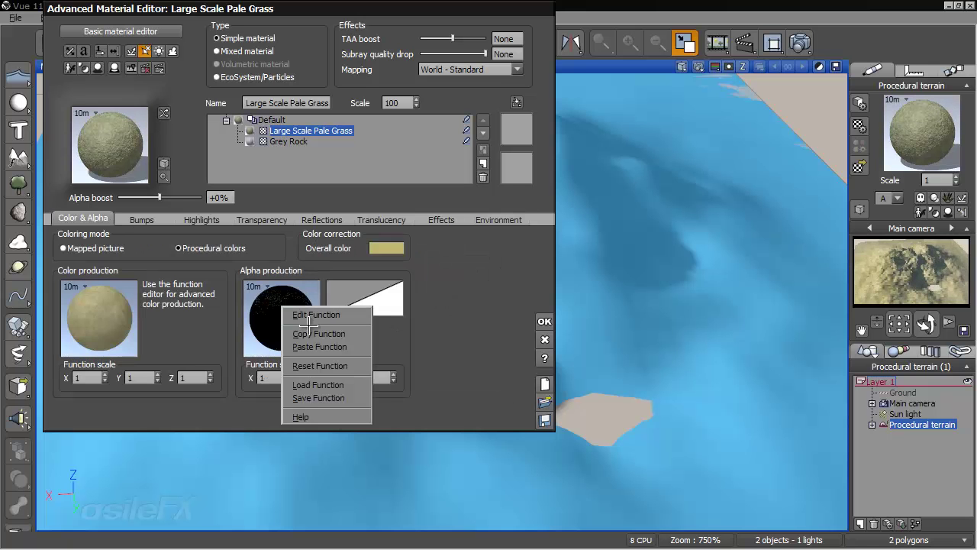
pyautogui.click(316, 315)
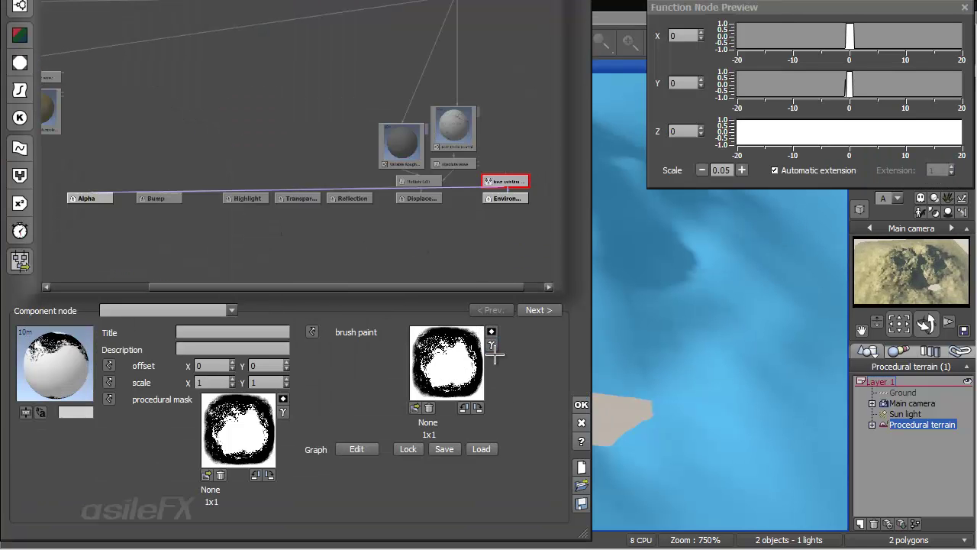
pyautogui.click(581, 404)
pyautogui.click(544, 339)
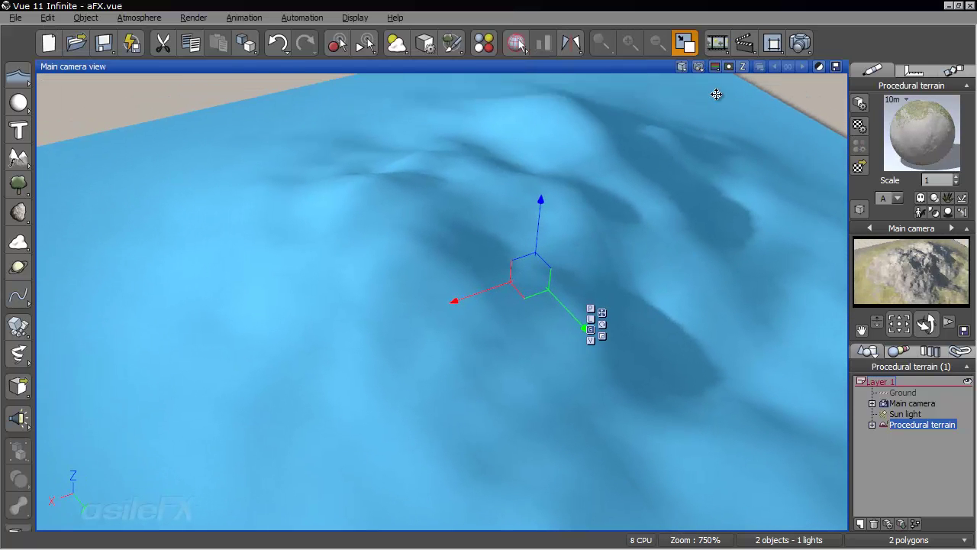
# Render the main camera view and examine the inverted grass coverage in the terrain editor with its layer frozen and unfrozen
pyautogui.click(699, 67)
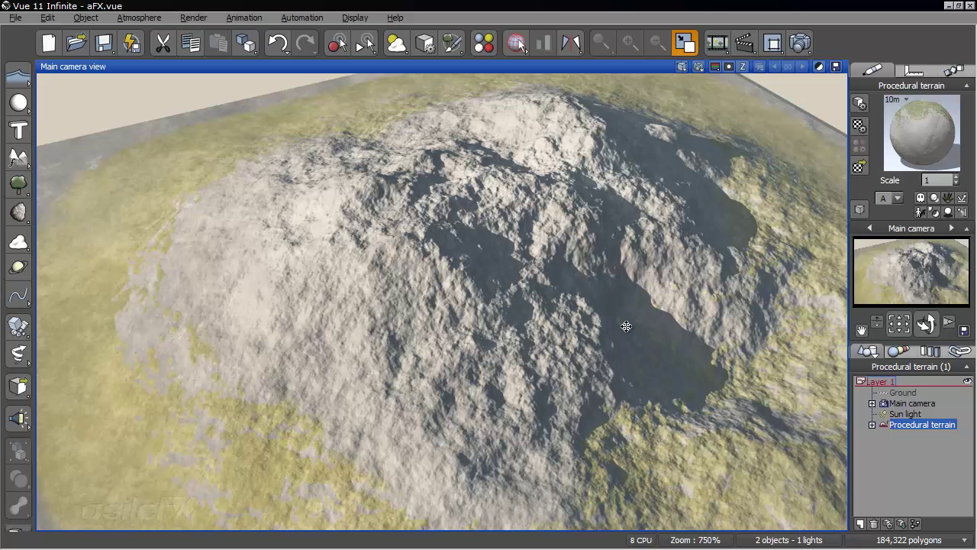
pyautogui.rightClick(690, 268)
pyautogui.click(629, 294)
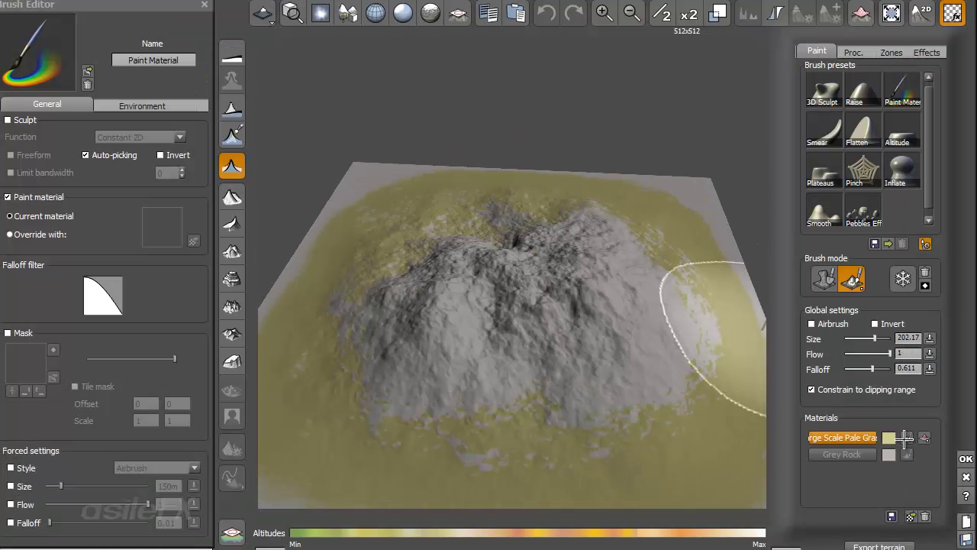
pyautogui.click(905, 437)
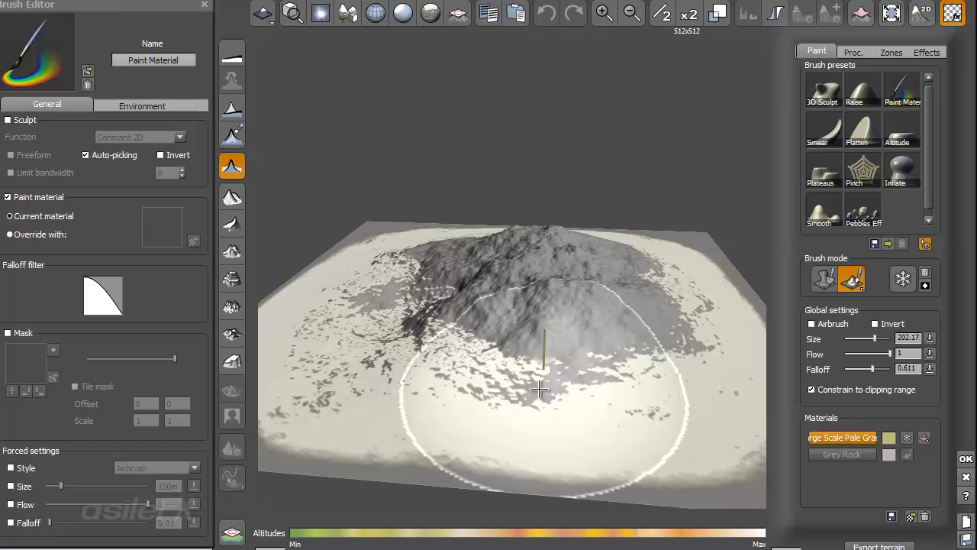
pyautogui.moveTo(431, 366)
pyautogui.mouseDown(button='right')
pyautogui.moveTo(527, 393)
pyautogui.moveTo(626, 392)
pyautogui.mouseUp(button='right')
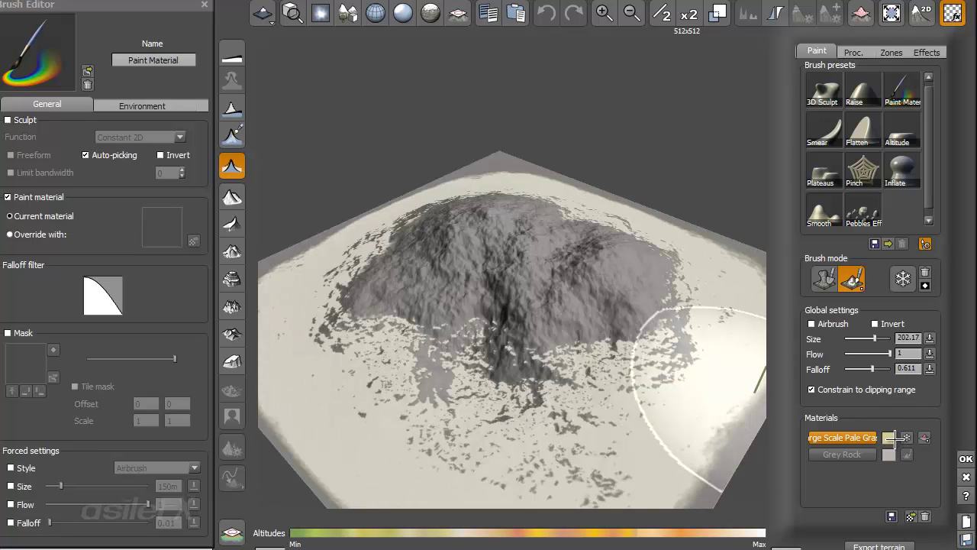
pyautogui.click(907, 437)
pyautogui.click(907, 439)
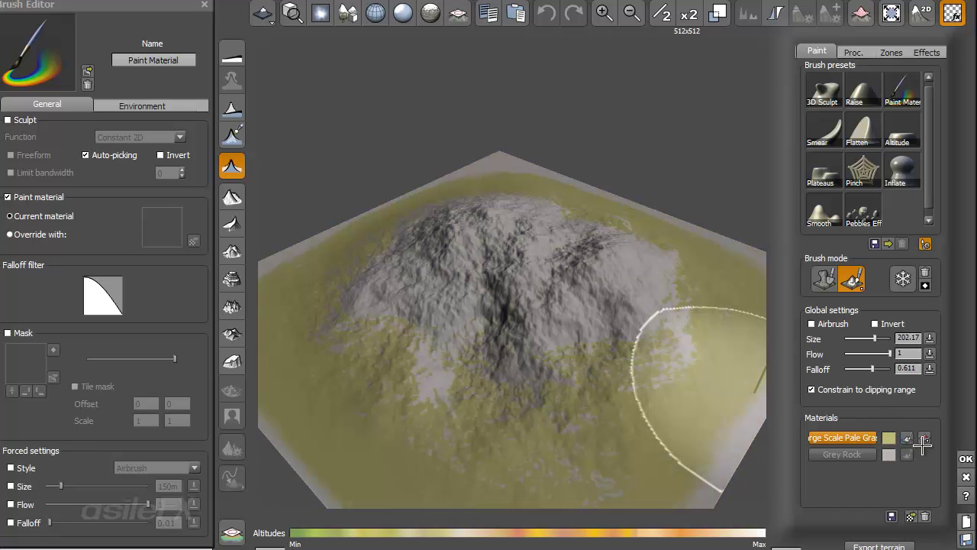
pyautogui.click(961, 459)
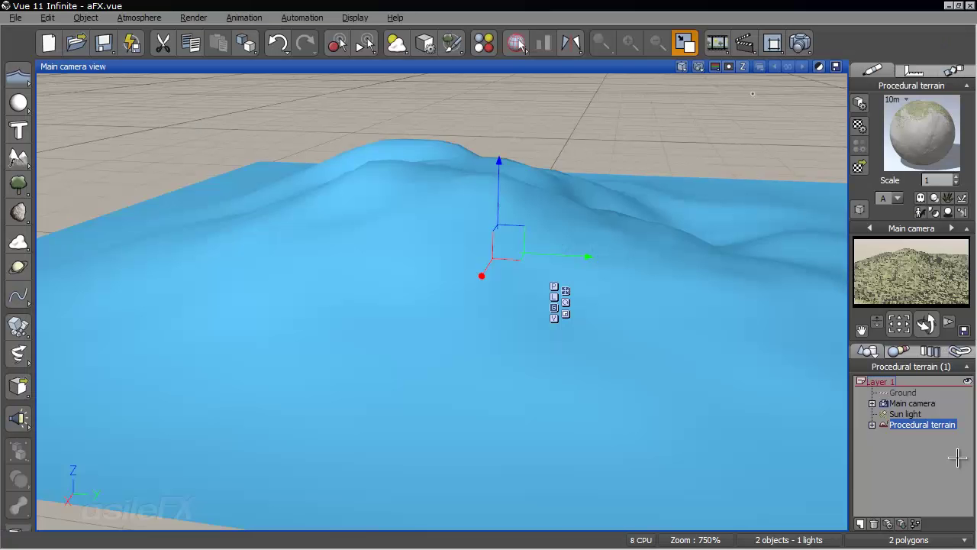
# Switch the brush paint mask in the Large Scale Pale Grass alpha function back to its non-inverted state and accept the material
pyautogui.doubleClick(902, 151)
pyautogui.rightClick(300, 304)
pyautogui.click(332, 312)
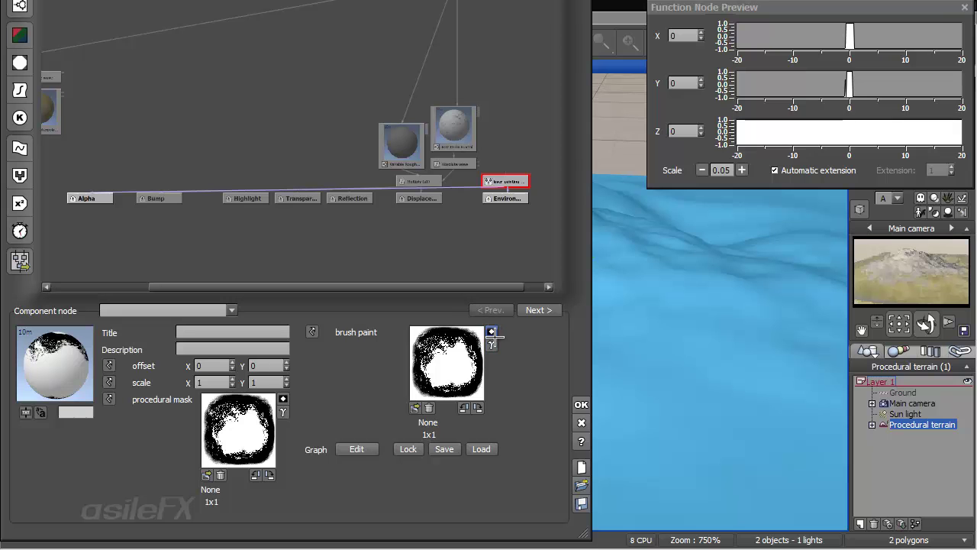
pyautogui.click(491, 333)
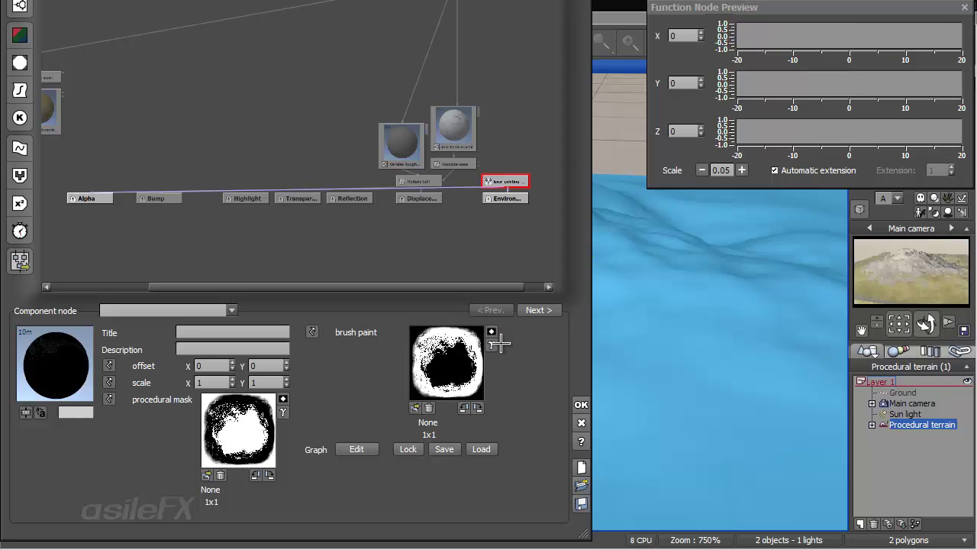
pyautogui.click(581, 402)
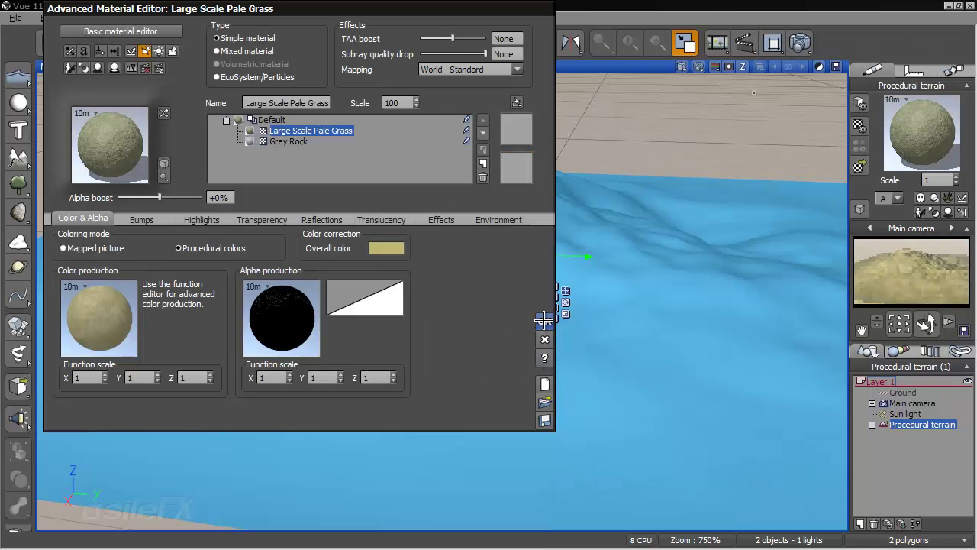
pyautogui.click(544, 320)
# Reopen the terrain editor and freeze the Large Scale Pale Grass layer to protect its painted area
pyautogui.doubleClick(623, 320)
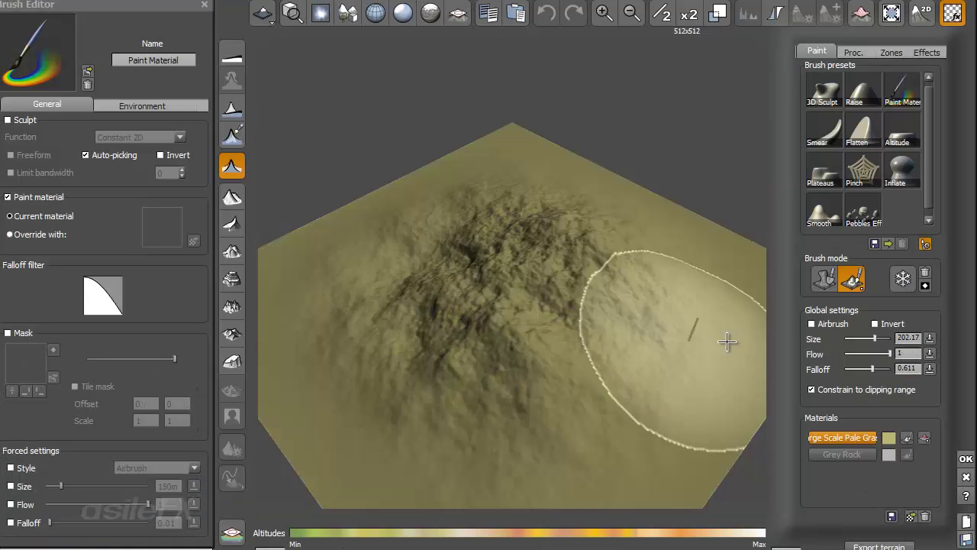
pyautogui.click(950, 14)
pyautogui.moveTo(723, 153)
pyautogui.mouseDown(button='right')
pyautogui.moveTo(725, 169)
pyautogui.moveTo(740, 155)
pyautogui.mouseUp(button='right')
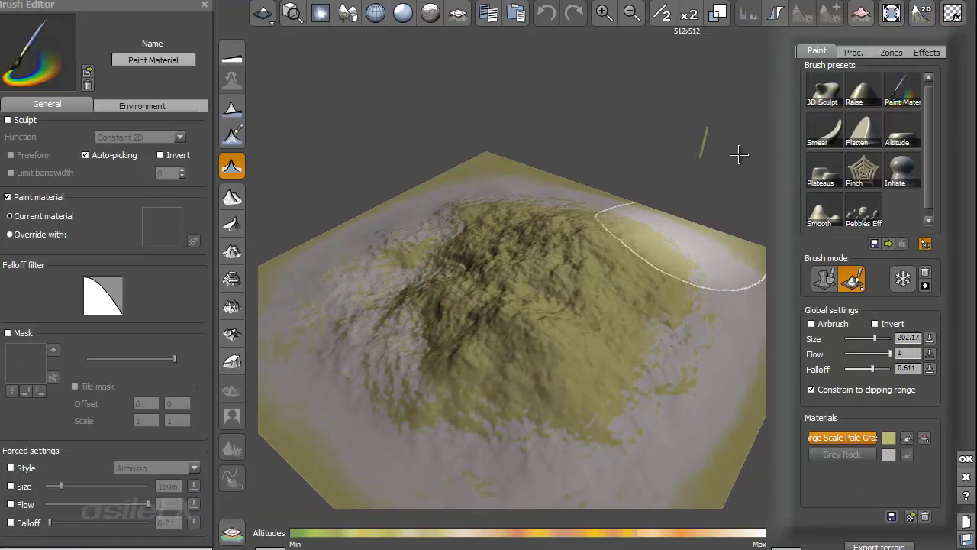
pyautogui.click(911, 437)
pyautogui.moveTo(466, 314)
pyautogui.mouseDown(button='right')
pyautogui.moveTo(598, 311)
pyautogui.moveTo(602, 288)
pyautogui.moveTo(611, 294)
pyautogui.mouseUp(button='right')
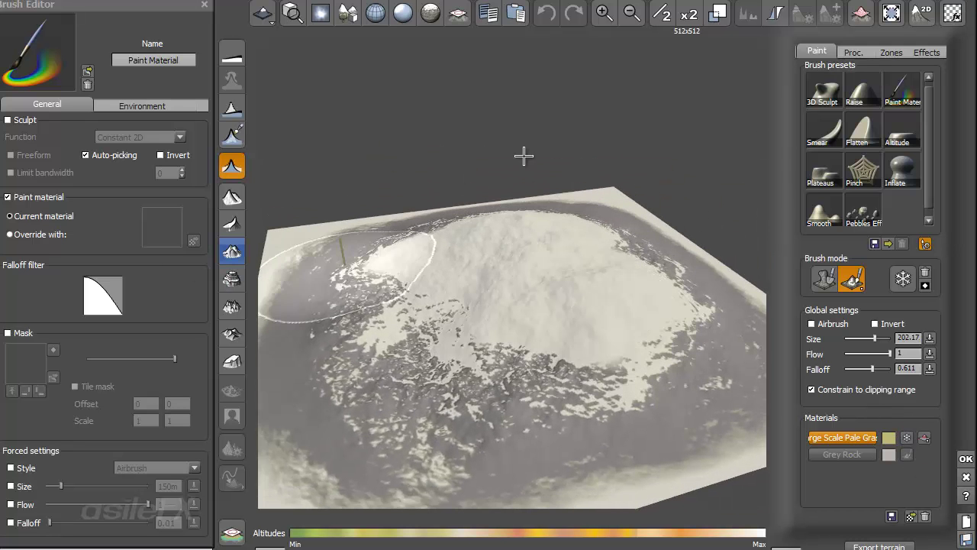
# Raise small bumps around the mountain's base with the Raise brush as an airbrush at 87.2m size, 0.06 flow and 0 falloff
pyautogui.click(856, 90)
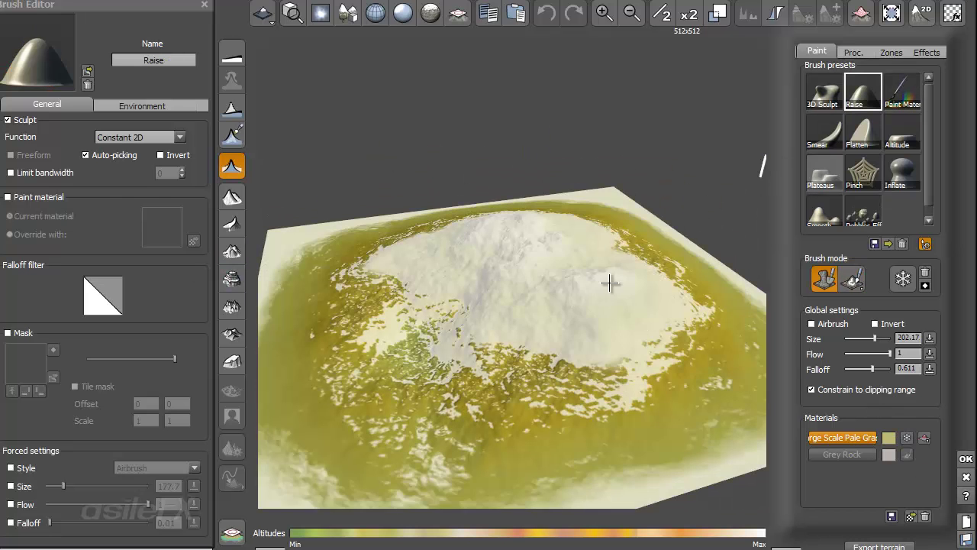
pyautogui.moveTo(609, 283); pyautogui.dragTo(619, 336, button='right')
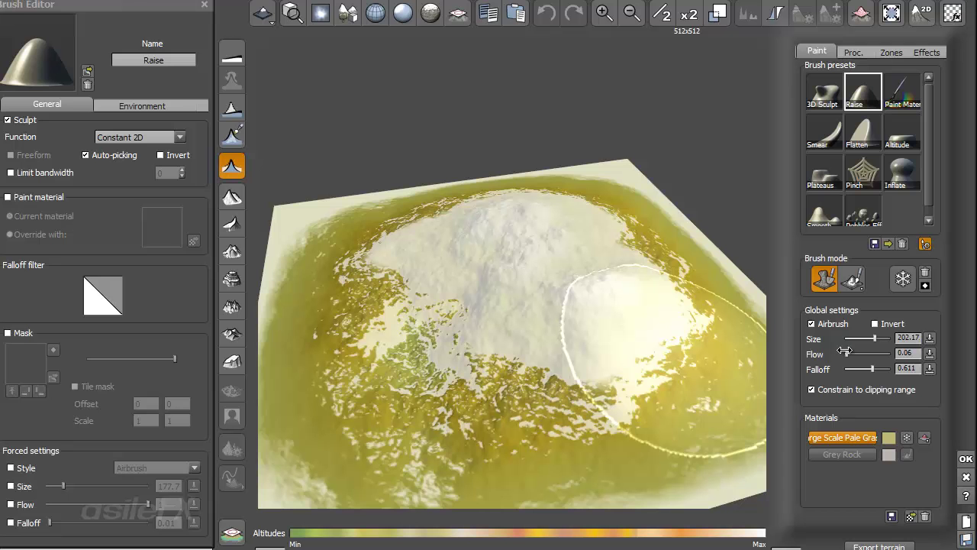
pyautogui.moveTo(866, 338); pyautogui.dragTo(859, 339)
pyautogui.moveTo(494, 468)
pyautogui.mouseDown()
pyautogui.moveTo(630, 427)
pyautogui.moveTo(394, 429)
pyautogui.mouseUp()
pyautogui.moveTo(505, 451); pyautogui.dragTo(680, 377, button='right')
pyautogui.moveTo(436, 352)
pyautogui.mouseDown(button='right')
pyautogui.moveTo(567, 392)
pyautogui.moveTo(716, 370)
pyautogui.moveTo(654, 382)
pyautogui.moveTo(703, 395)
pyautogui.mouseUp(button='right')
pyautogui.scroll(2, 541, 377)
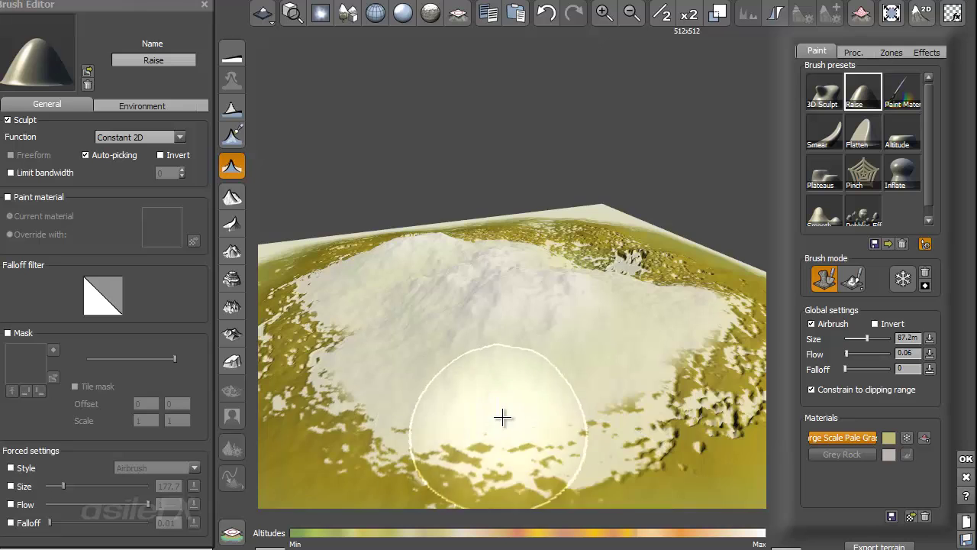
# Continue raising bumps around the rest of the unfrozen rim, and unfreeze the grass layer with the Paint Material brush reselected
pyautogui.scroll(-1, 502, 417)
pyautogui.moveTo(372, 387)
pyautogui.mouseDown(button='right')
pyautogui.moveTo(572, 374)
pyautogui.moveTo(551, 397)
pyautogui.mouseUp(button='right')
pyautogui.moveTo(371, 413)
pyautogui.mouseDown(button='right')
pyautogui.moveTo(600, 408)
pyautogui.moveTo(458, 338)
pyautogui.mouseUp(button='right')
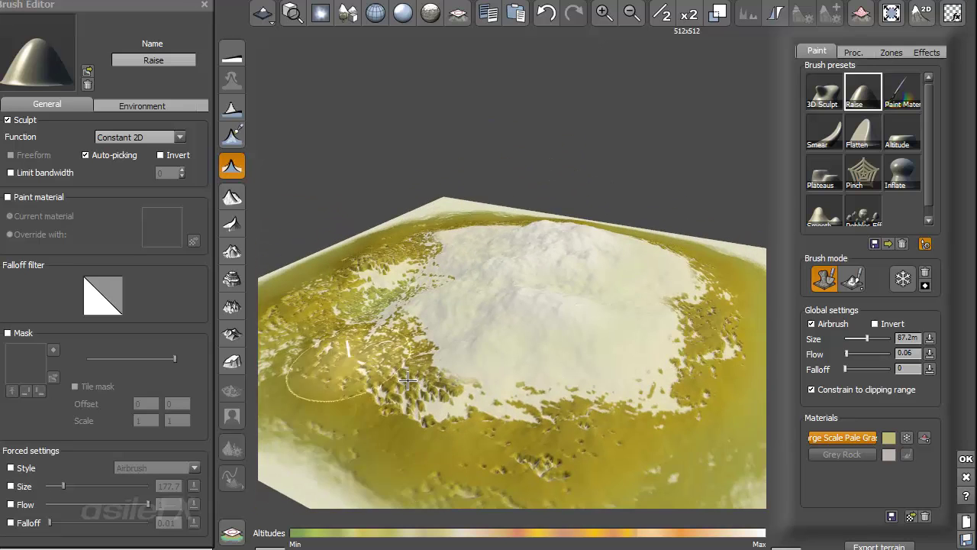
pyautogui.moveTo(407, 380); pyautogui.dragTo(366, 305, button='right')
pyautogui.moveTo(690, 472); pyautogui.dragTo(563, 342, button='right')
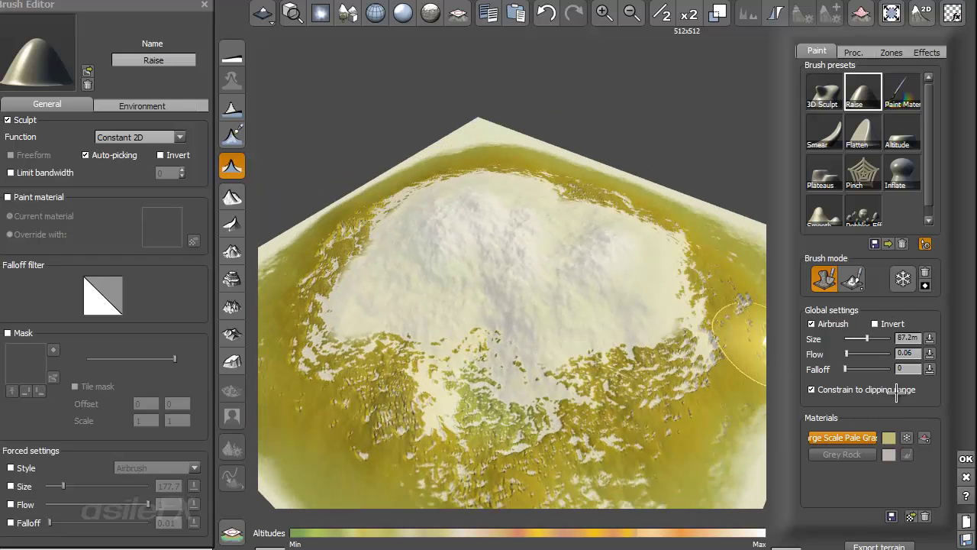
pyautogui.click(906, 437)
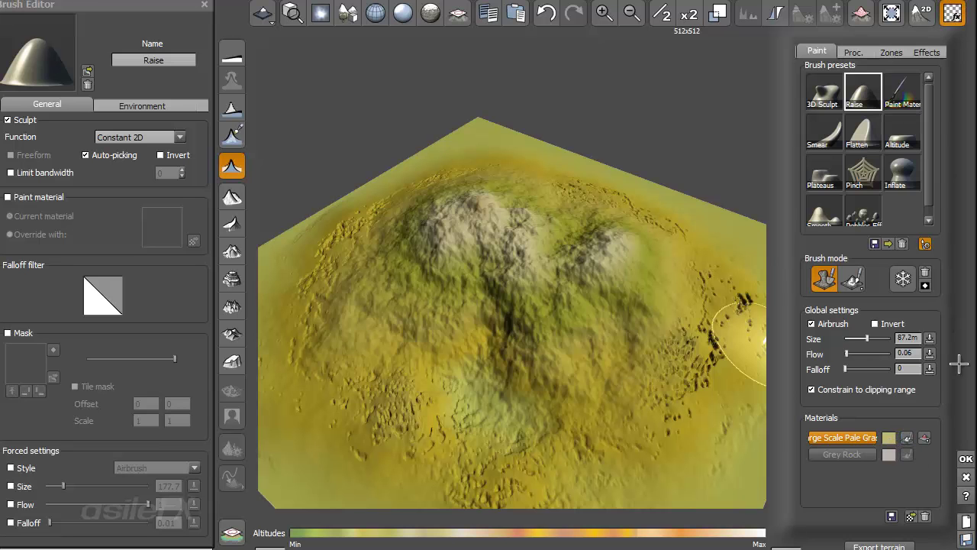
pyautogui.click(902, 90)
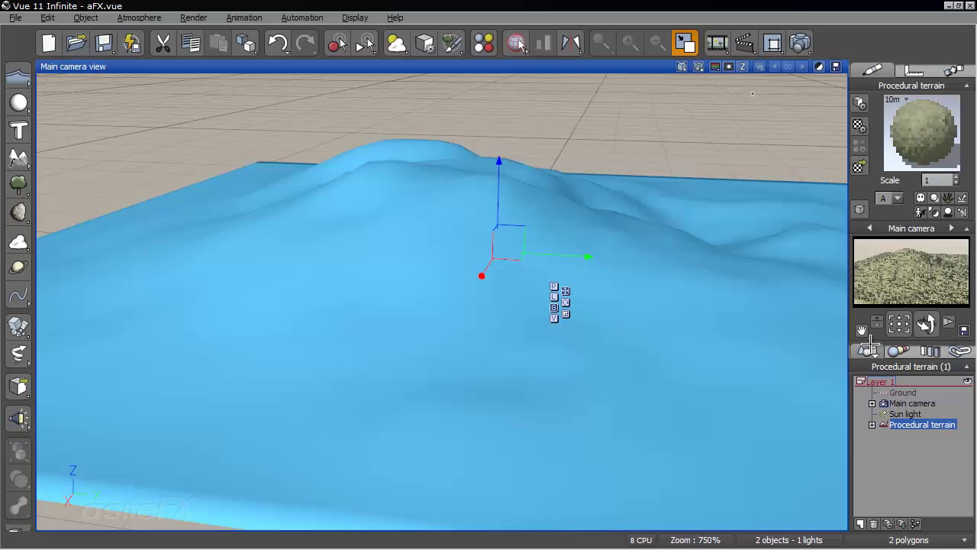
# Invert the brush paint mask in the pale grass alpha function again and accept the material
pyautogui.rightClick(916, 129)
pyautogui.click(912, 136)
pyautogui.rightClick(297, 305)
pyautogui.click(312, 313)
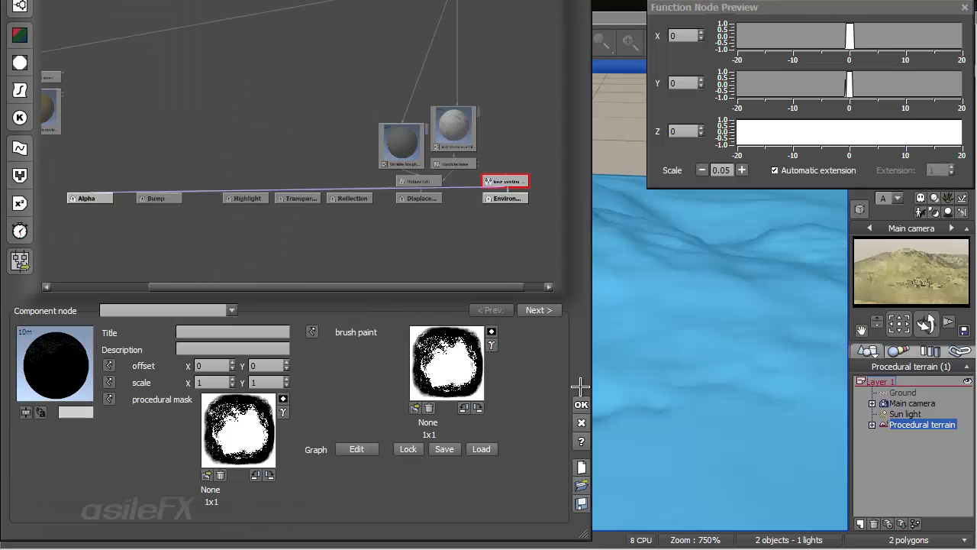
pyautogui.click(581, 404)
pyautogui.click(542, 323)
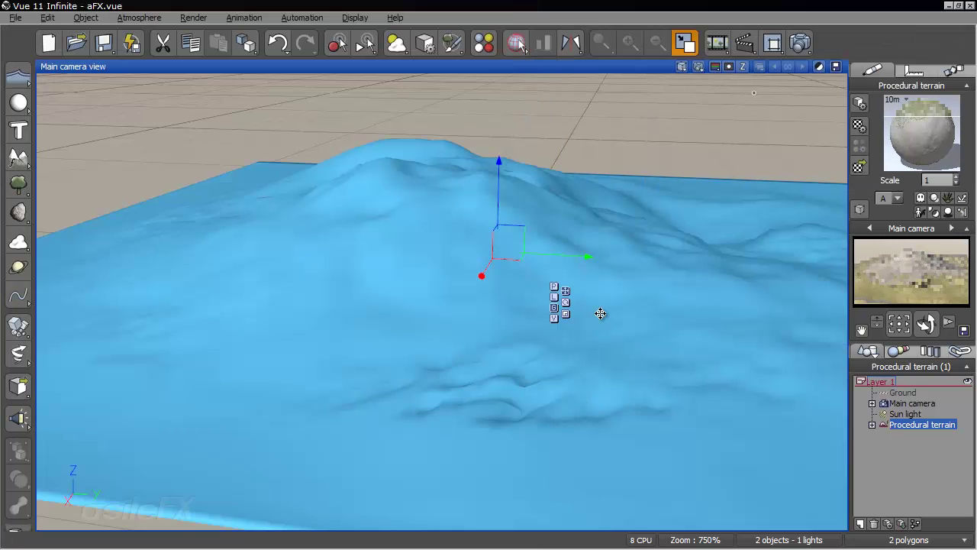
# Render the sculpted terrain from a closer camera angle and inspect its grass and rock distribution in the terrain editor
pyautogui.moveTo(600, 312); pyautogui.dragTo(602, 301, button='middle')
pyautogui.moveTo(647, 311); pyautogui.dragTo(556, 366, button='right')
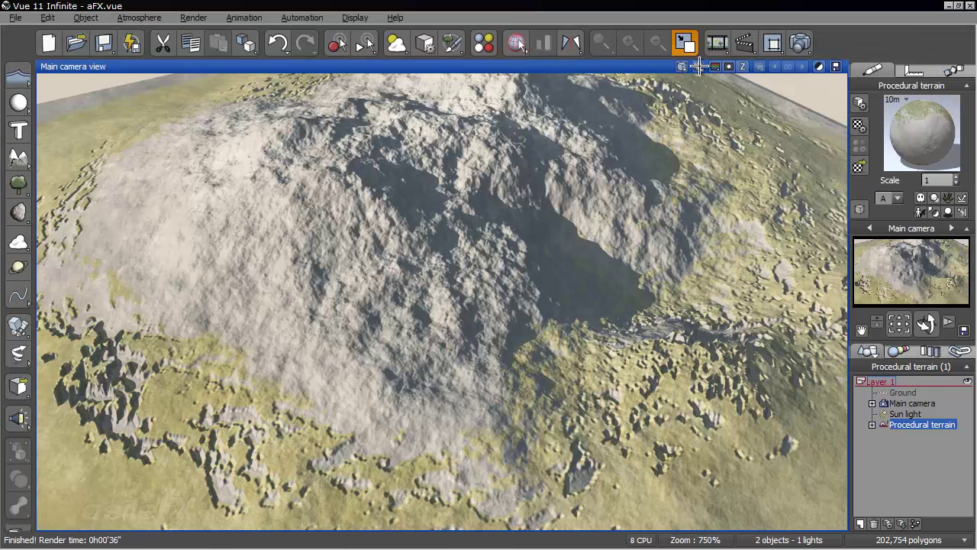
pyautogui.click(431, 180)
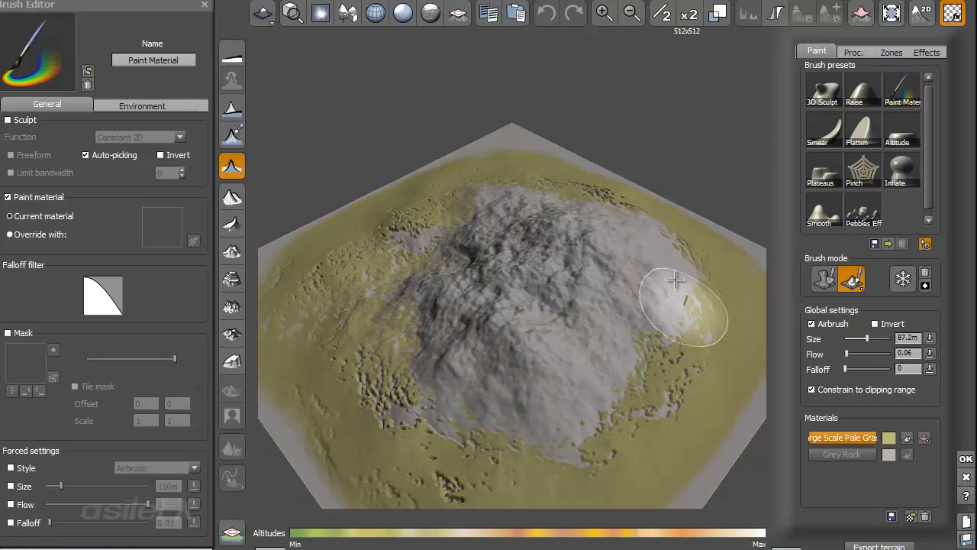
pyautogui.moveTo(680, 302)
pyautogui.mouseDown()
pyautogui.moveTo(704, 282)
pyautogui.moveTo(608, 349)
pyautogui.mouseUp()
pyautogui.moveTo(704, 362); pyautogui.dragTo(659, 406, button='right')
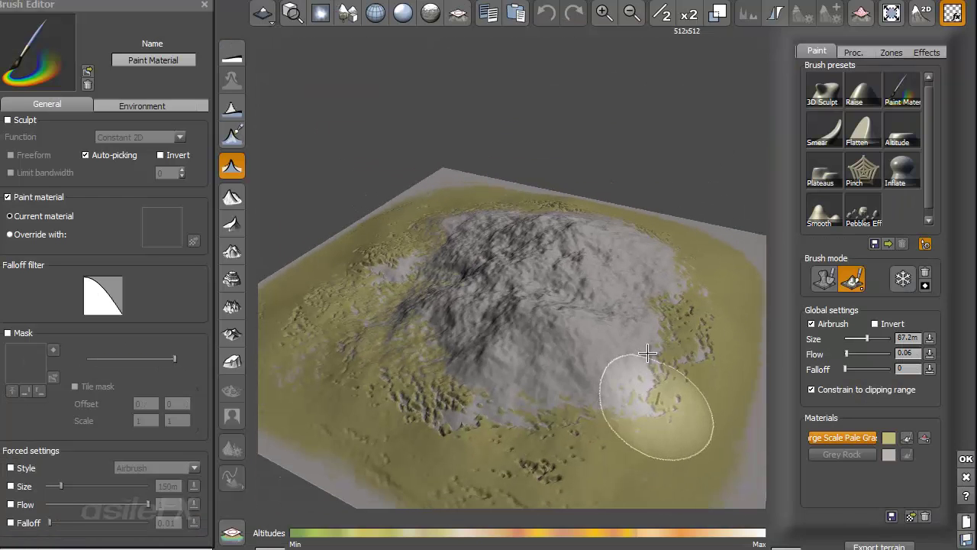
pyautogui.moveTo(537, 356); pyautogui.dragTo(621, 336, button='right')
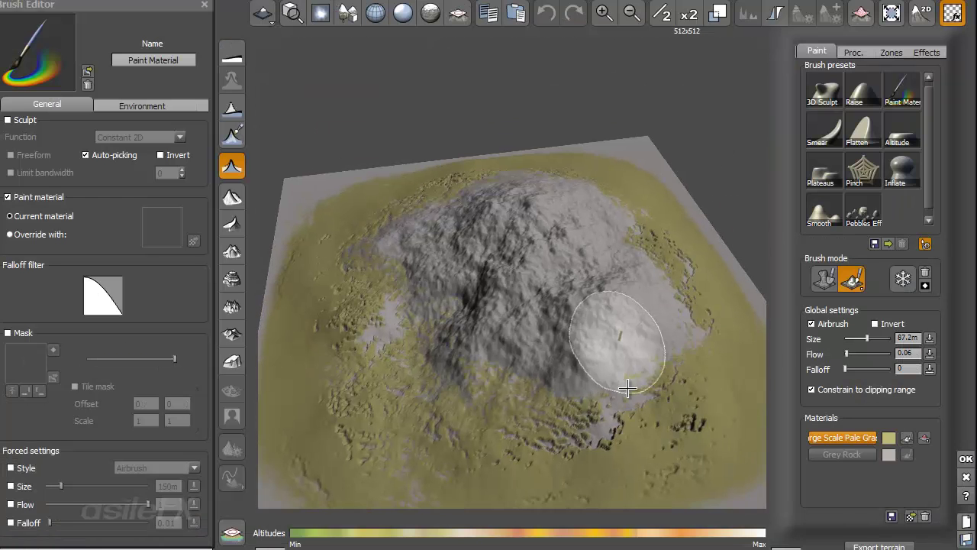
# Freeze the Large Scale Pale Grass layer and sculpt the exposed mountain rock with the Raise brush
pyautogui.click(906, 437)
pyautogui.click(905, 437)
pyautogui.moveTo(710, 375)
pyautogui.mouseDown(button='right')
pyautogui.moveTo(601, 332)
pyautogui.moveTo(640, 411)
pyautogui.mouseUp(button='right')
pyautogui.moveTo(538, 371)
pyautogui.mouseDown()
pyautogui.moveTo(572, 361)
pyautogui.moveTo(594, 335)
pyautogui.moveTo(527, 349)
pyautogui.mouseUp()
pyautogui.click(859, 88)
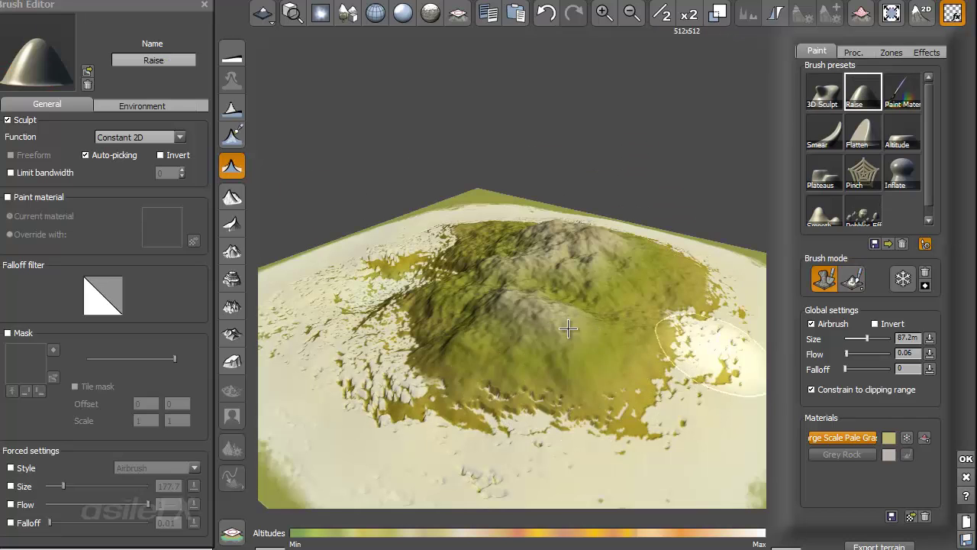
pyautogui.moveTo(704, 370); pyautogui.dragTo(525, 337, button='right')
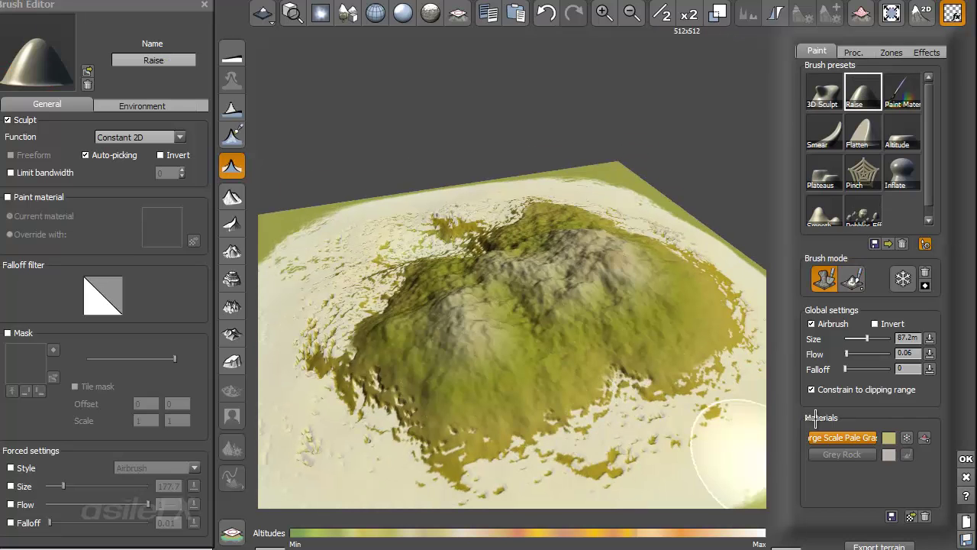